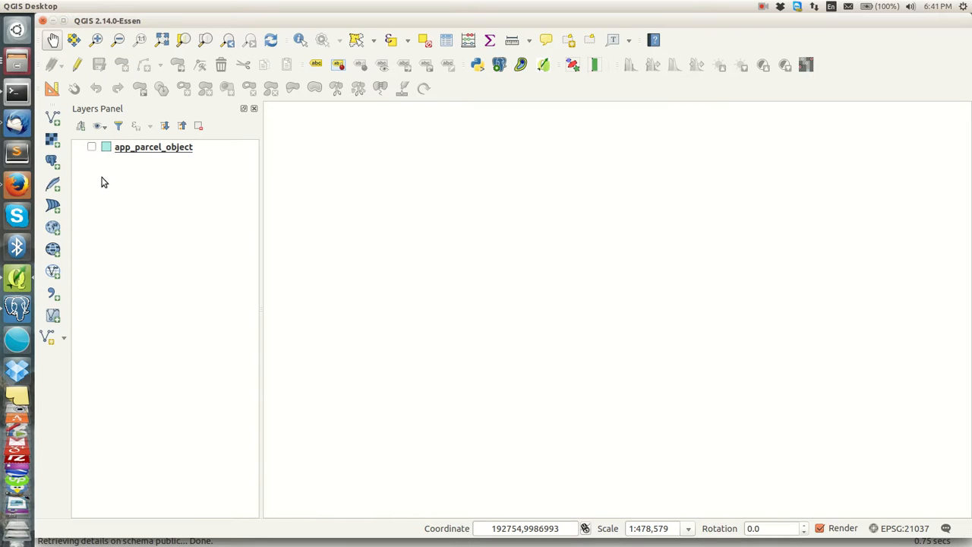
# Step: Show and then hide the parcel layer, then bring pgAdmin III's object browser forward
pyautogui.click(92, 148)
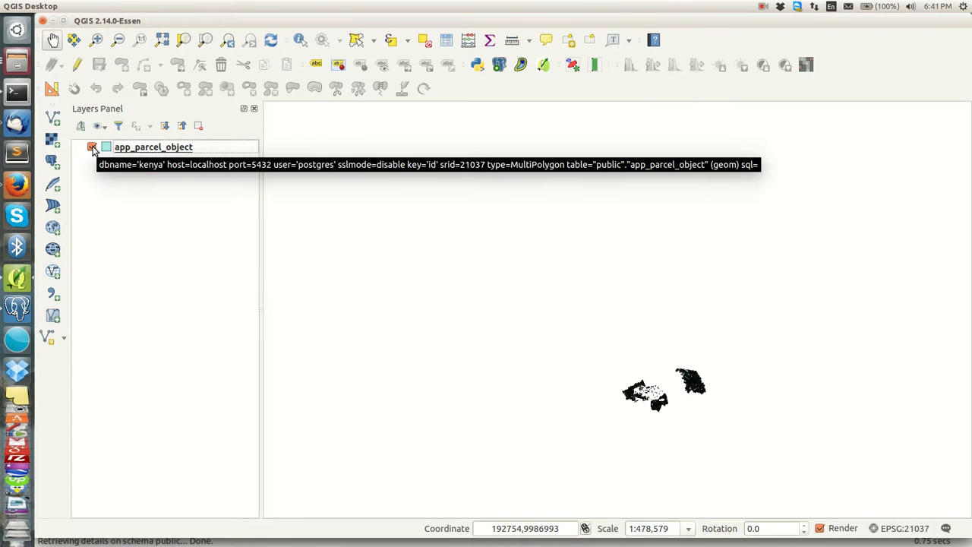
pyautogui.click(91, 147)
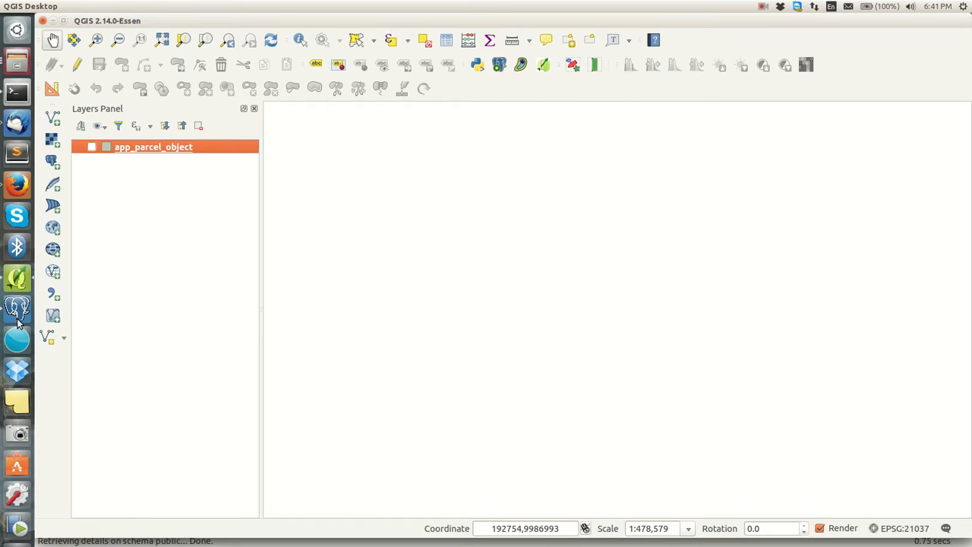
pyautogui.click(17, 309)
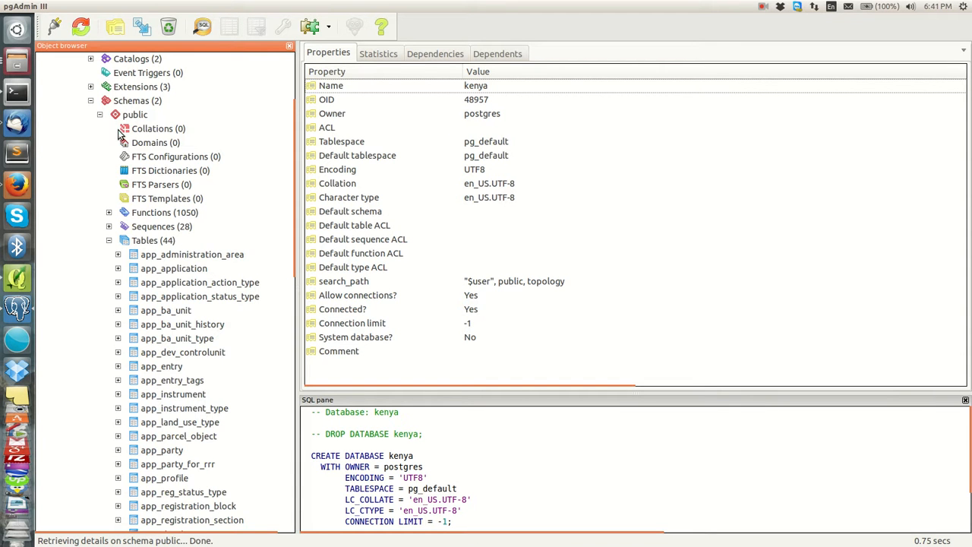
pyautogui.scroll(1, 118, 132)
pyautogui.scroll(-2, 121, 99)
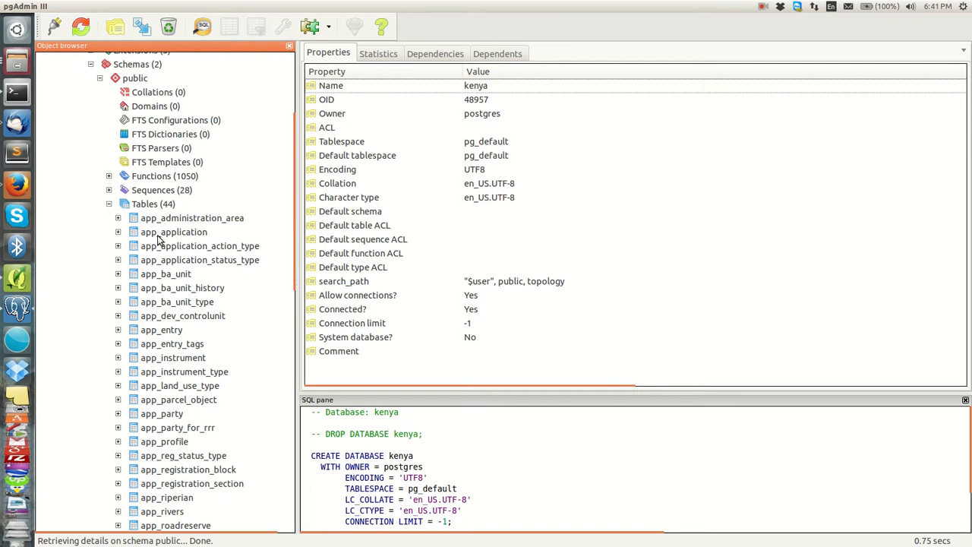
# Step: Review the app_land_use_type, app_dev_controlunit and app_rivers table definitions, then return to QGIS
pyautogui.click(179, 386)
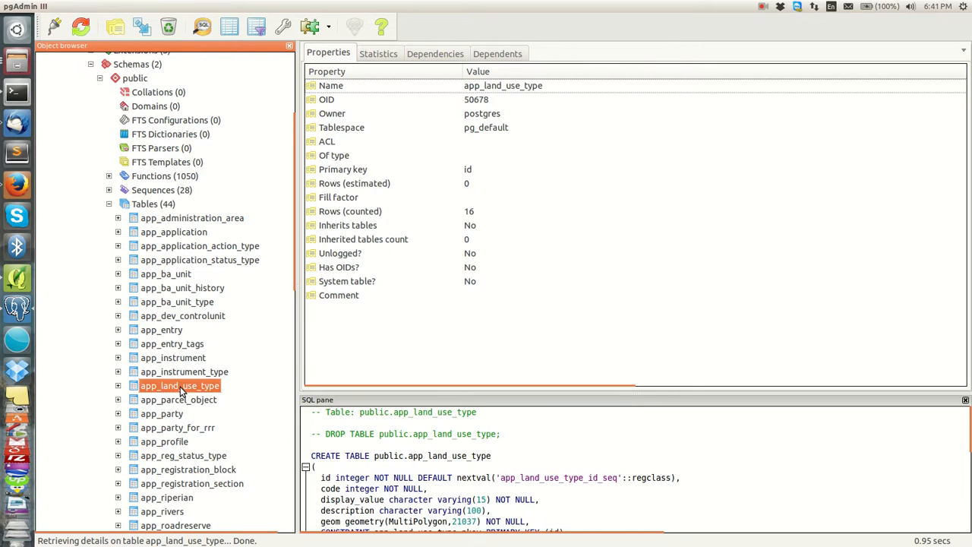
pyautogui.click(180, 317)
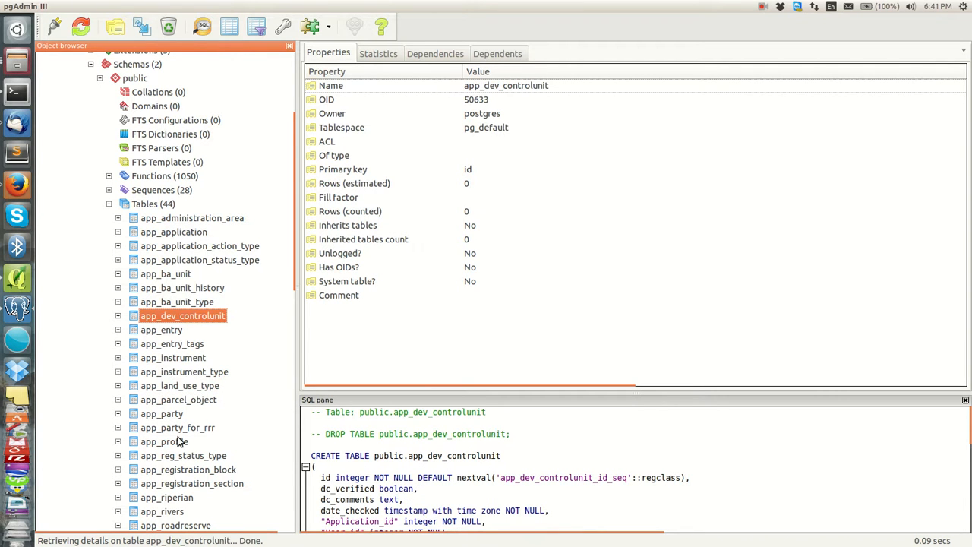
pyautogui.click(177, 498)
pyautogui.click(176, 511)
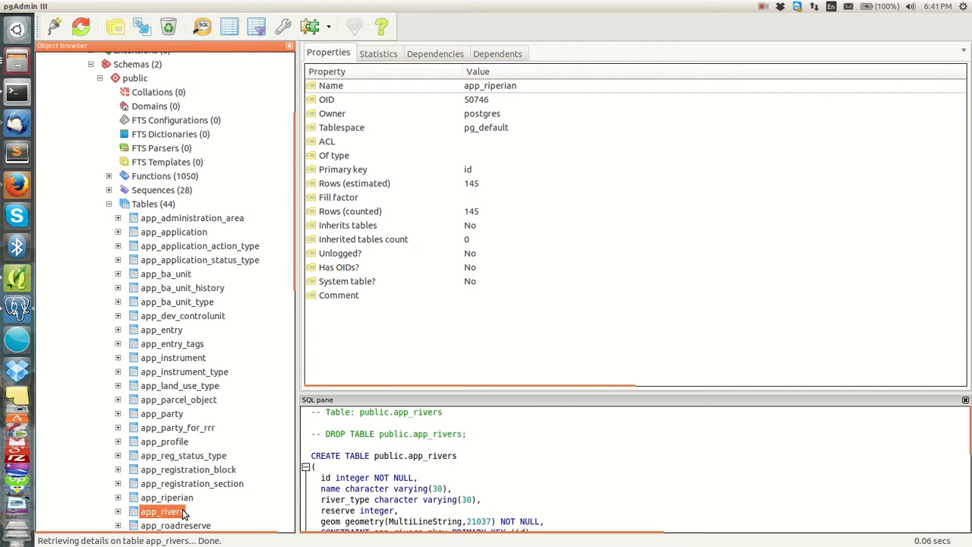
pyautogui.click(18, 281)
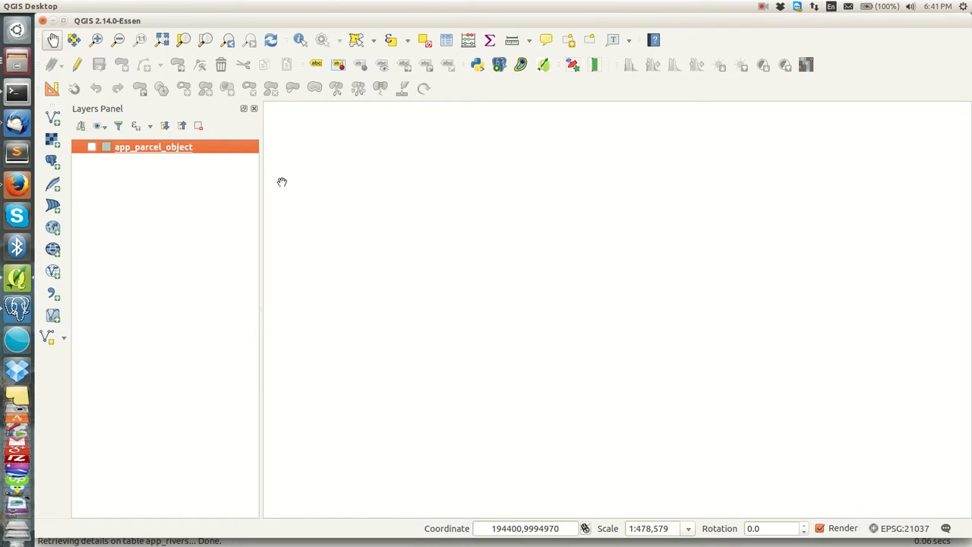
# Step: Open Add PostGIS Table(s), reposition the dialog, and bring up the tutorial connection's settings
pyautogui.moveTo(450, 17)
pyautogui.click(52, 162)
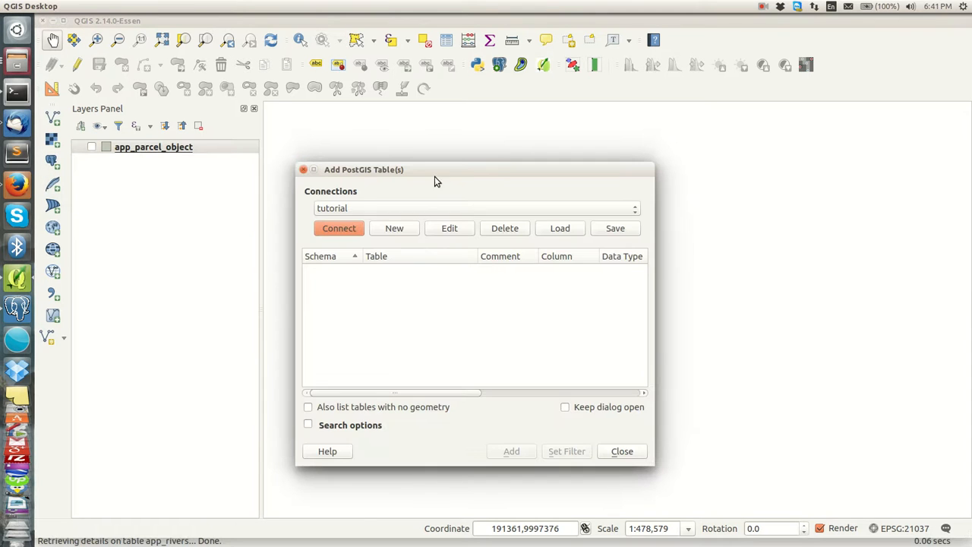
pyautogui.moveTo(435, 162); pyautogui.dragTo(410, 118)
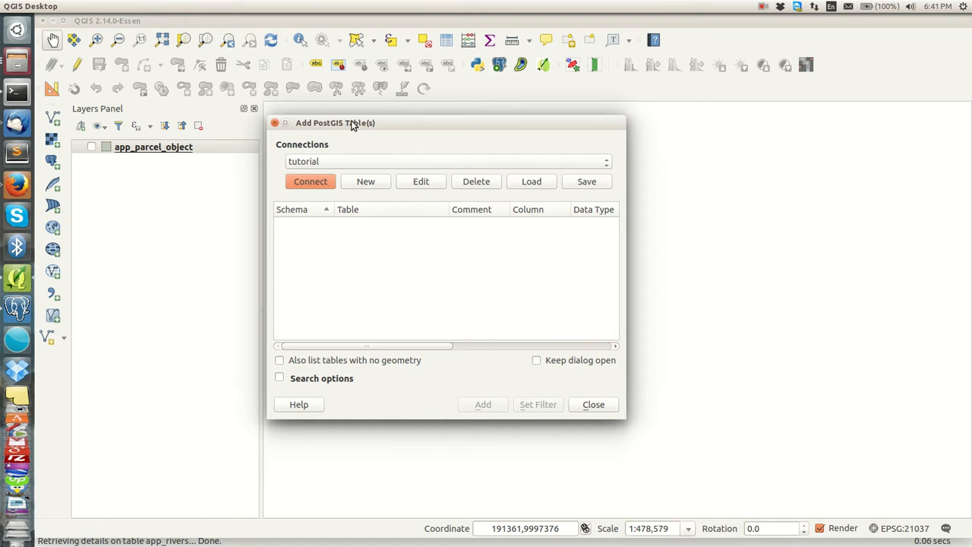
pyautogui.moveTo(386, 124); pyautogui.dragTo(387, 129)
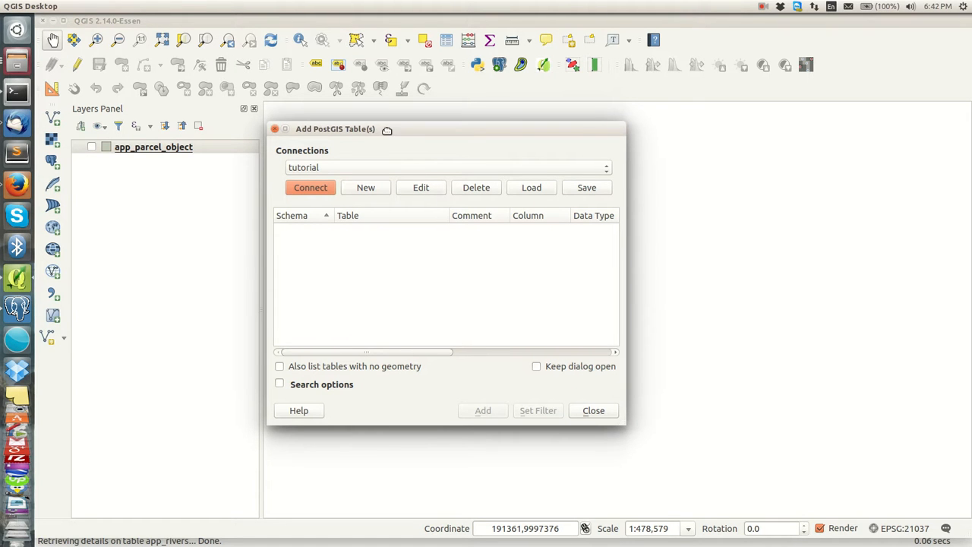
pyautogui.click(420, 186)
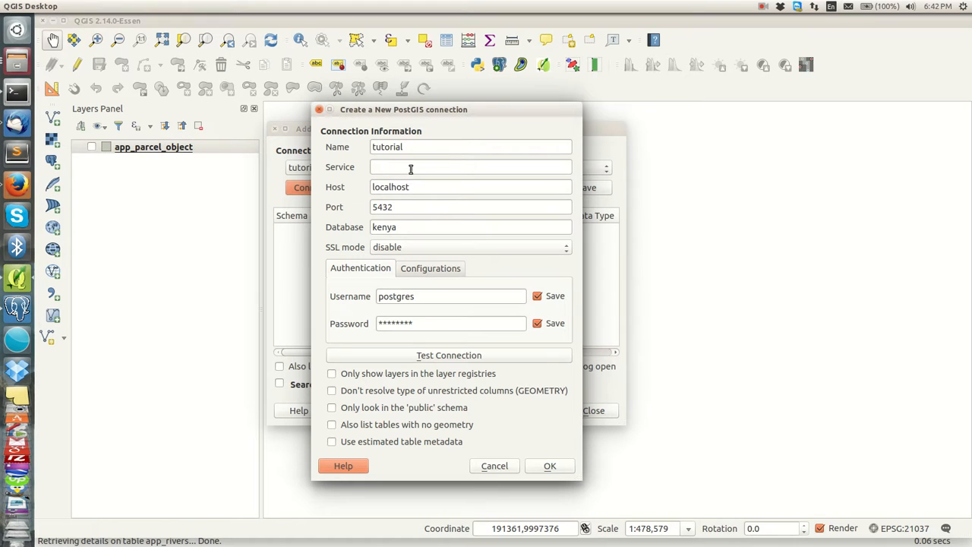
pyautogui.moveTo(414, 147); pyautogui.dragTo(352, 148)
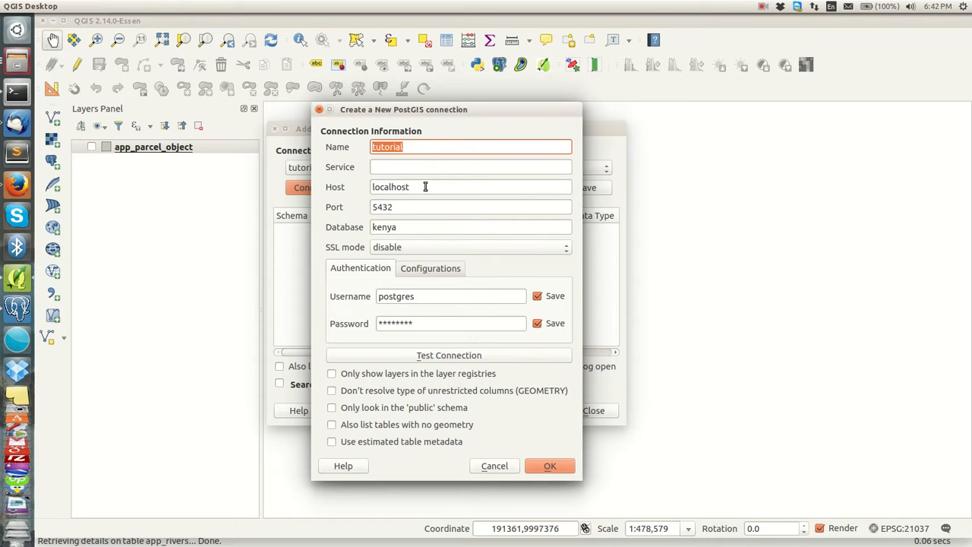
pyautogui.moveTo(424, 189); pyautogui.dragTo(365, 210)
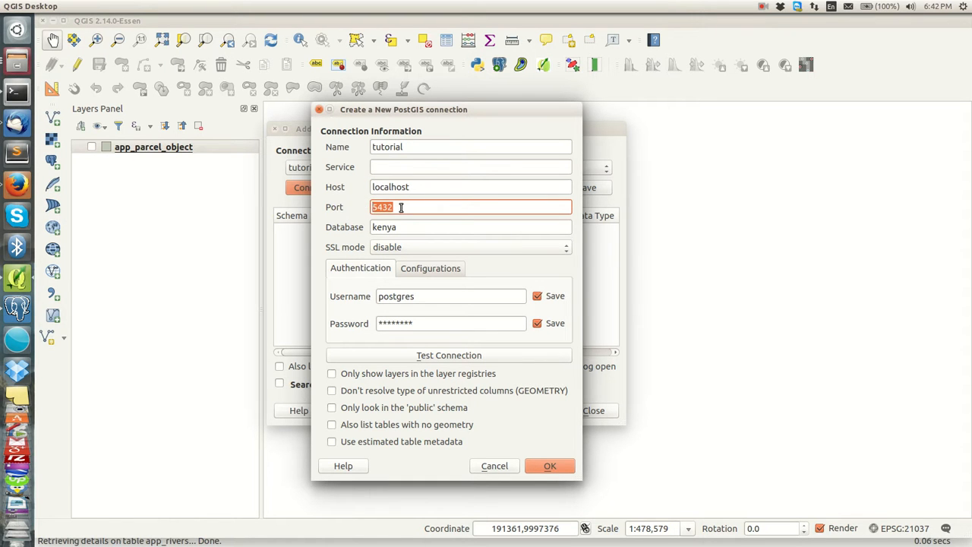
pyautogui.moveTo(408, 227); pyautogui.dragTo(370, 226)
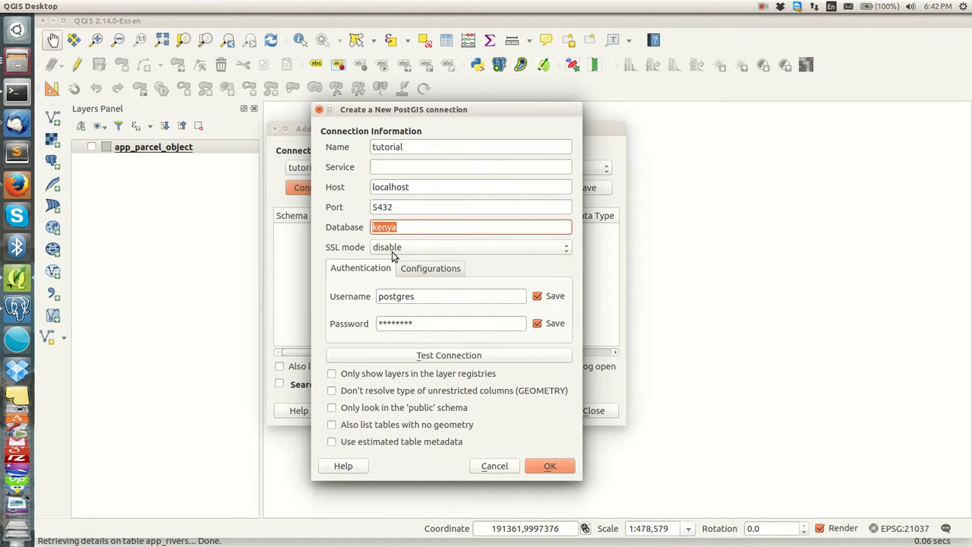
pyautogui.moveTo(423, 297); pyautogui.dragTo(372, 295)
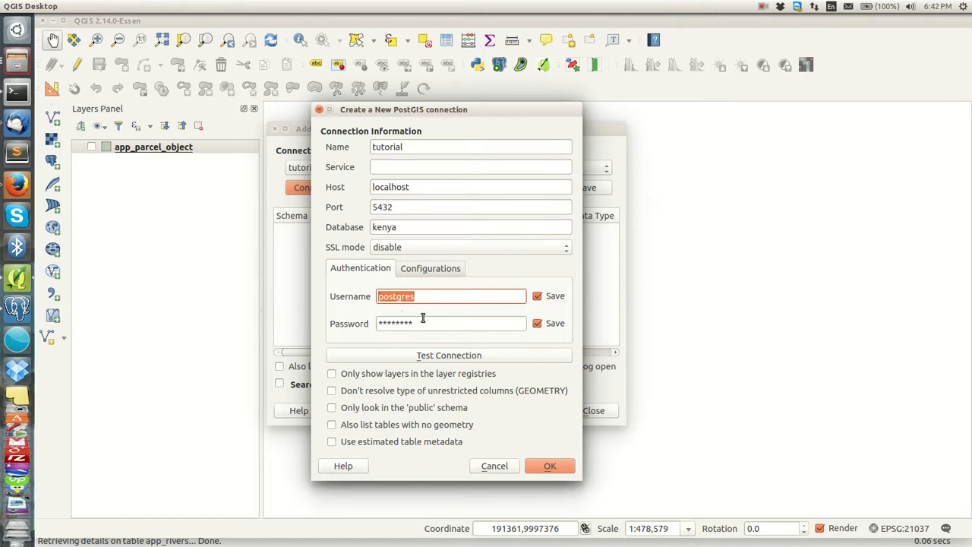
pyautogui.moveTo(423, 318); pyautogui.dragTo(368, 322)
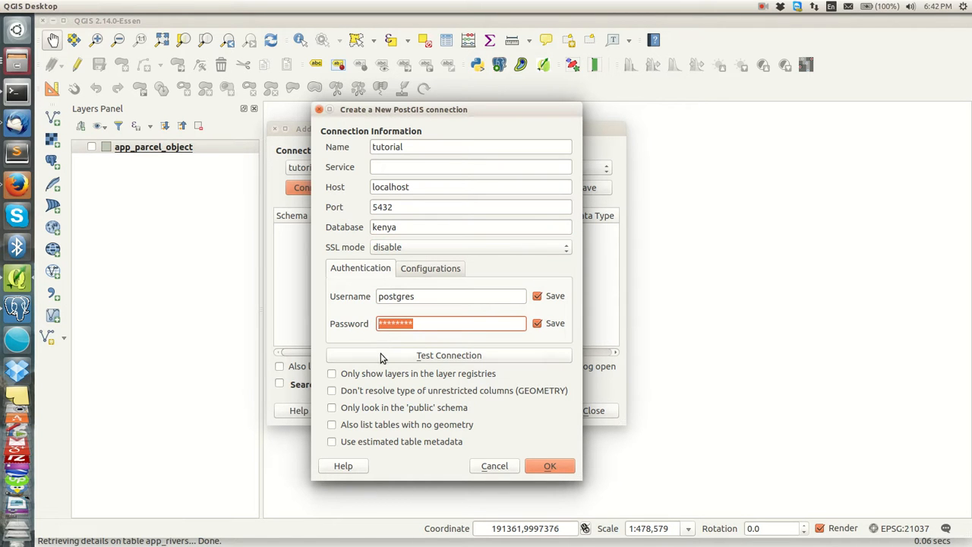
pyautogui.click(426, 324)
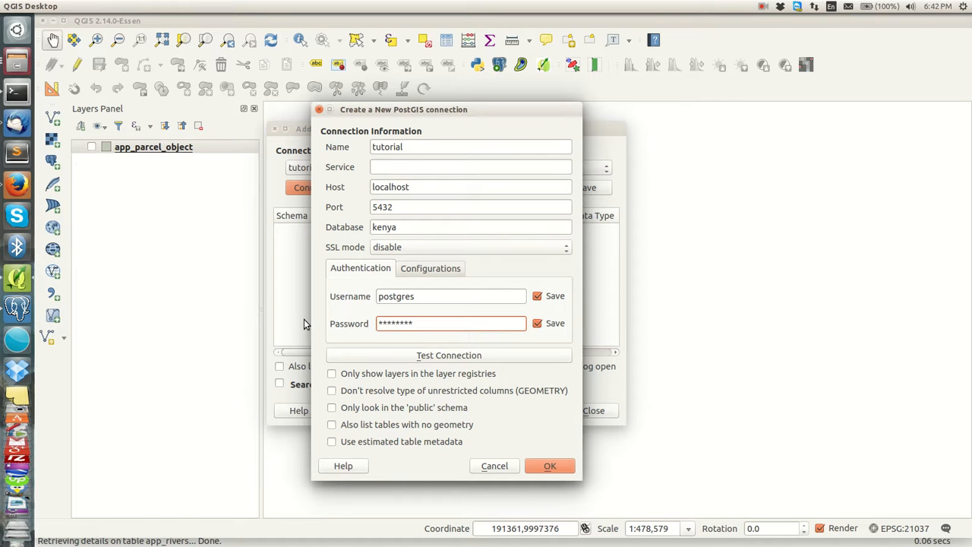
pyautogui.click(448, 358)
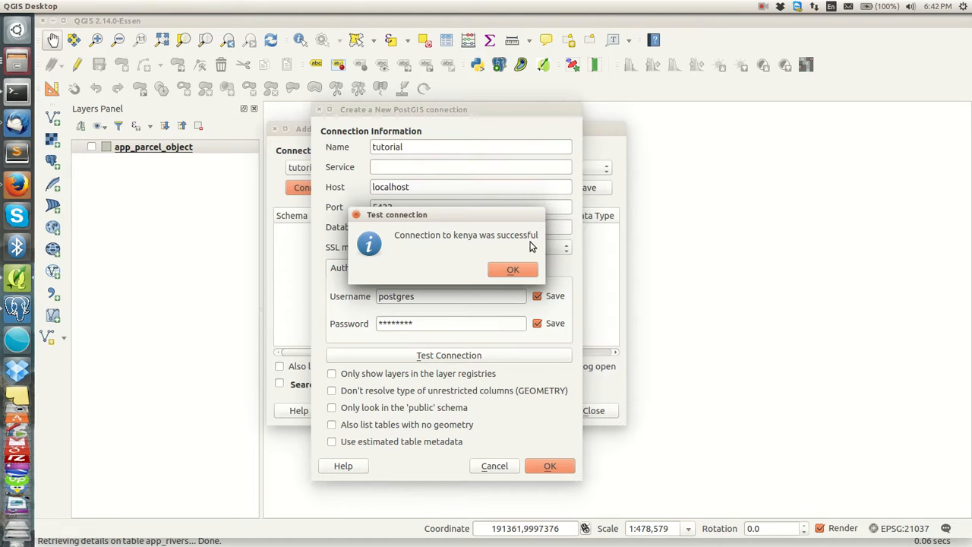
pyautogui.click(508, 272)
pyautogui.click(549, 465)
pyautogui.click(566, 294)
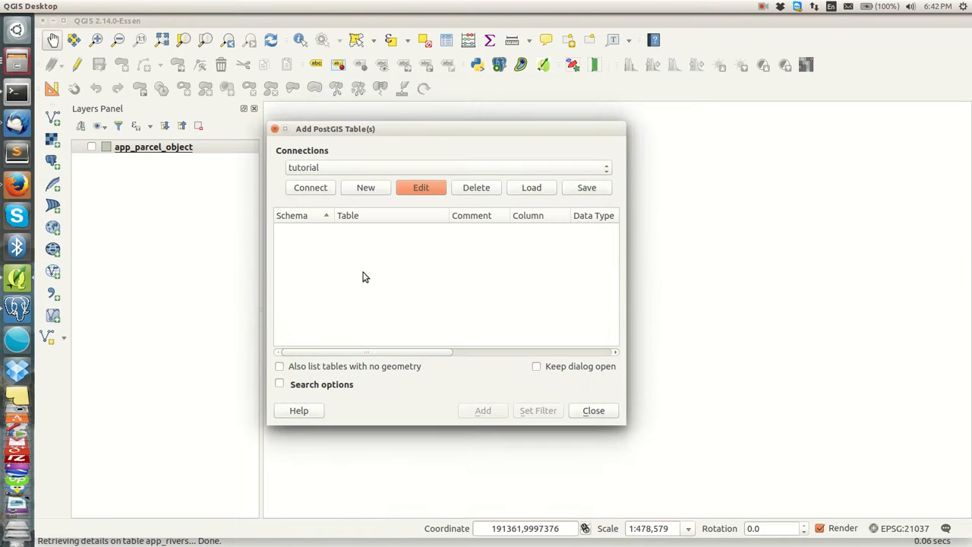
# Step: Connect via tutorial, pick app_rivers from the public schema unfiltered, and add it to the map
pyautogui.click(311, 189)
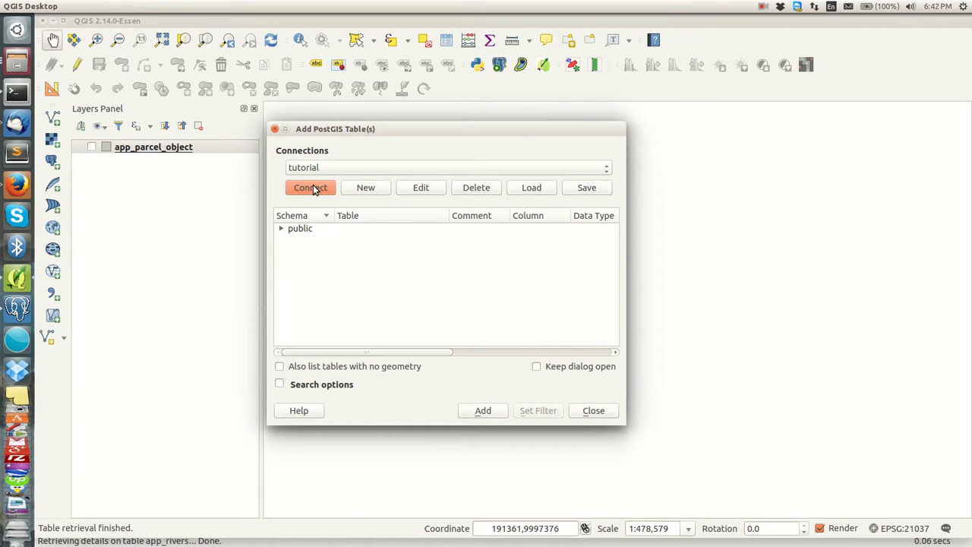
pyautogui.click(281, 230)
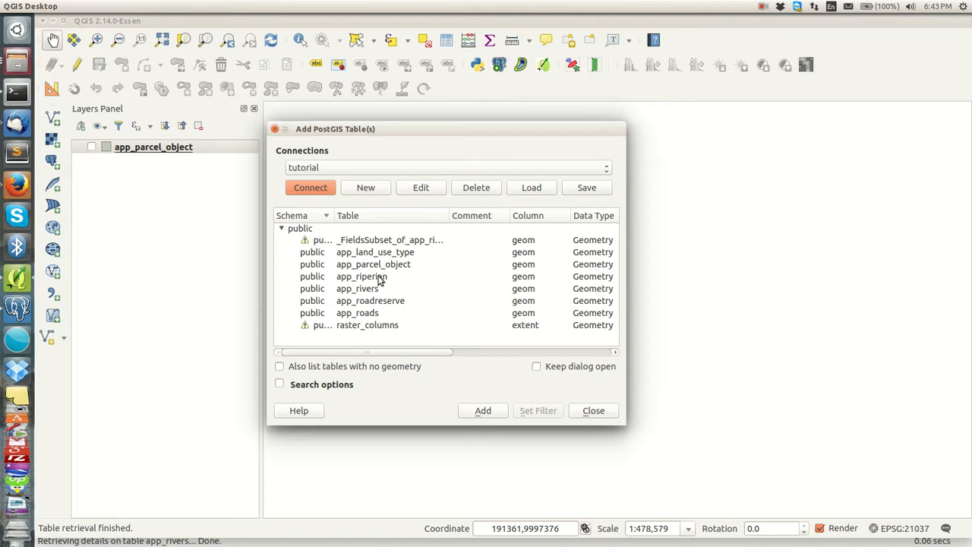
pyautogui.doubleClick(356, 289)
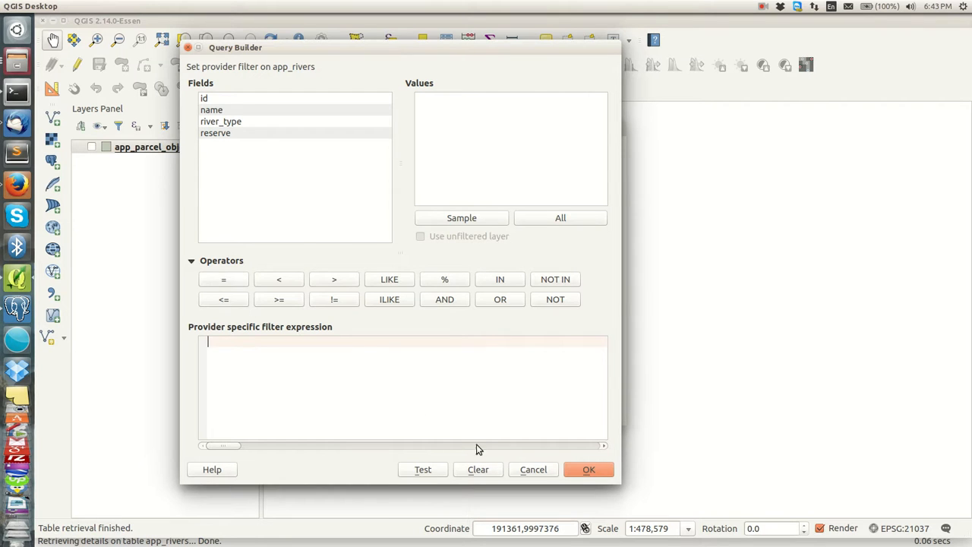
pyautogui.click(532, 470)
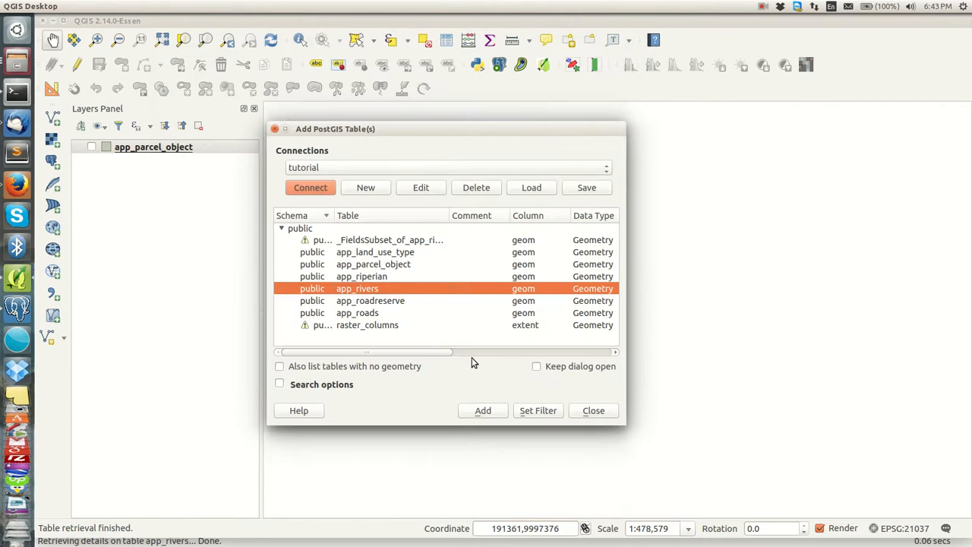
pyautogui.click(476, 412)
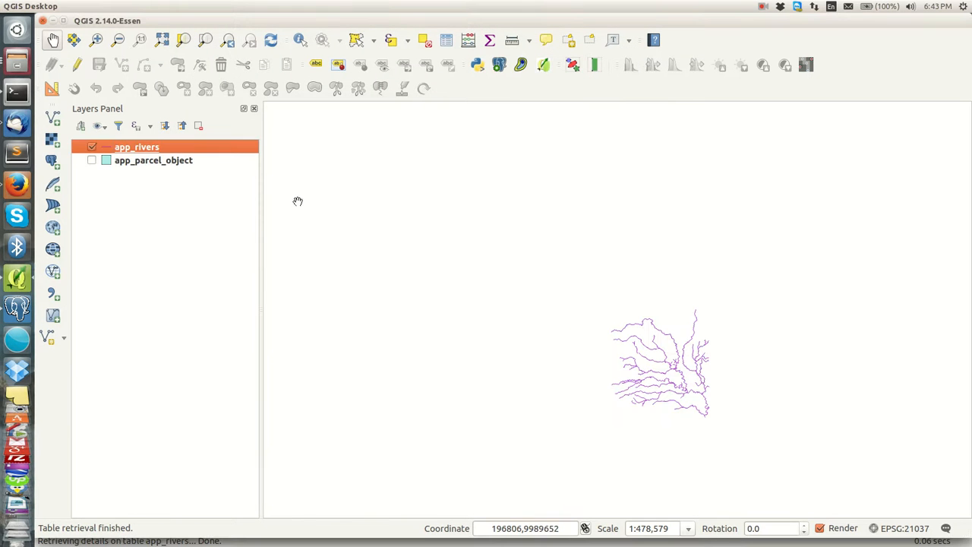
# Step: Pan and zoom so the rivers sit near the centre of the map
pyautogui.moveTo(696, 404); pyautogui.dragTo(613, 297)
pyautogui.scroll(2, 585, 262)
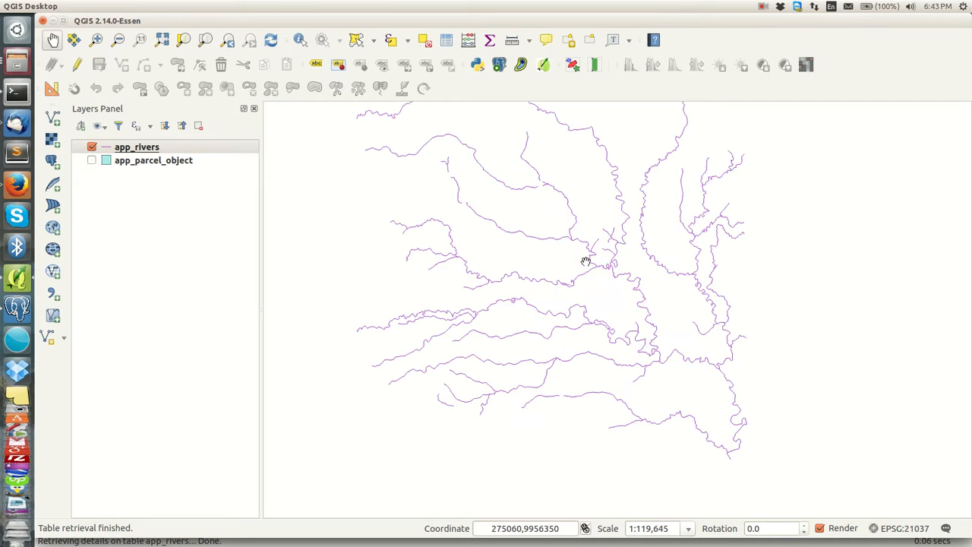
pyautogui.moveTo(604, 232); pyautogui.dragTo(576, 267)
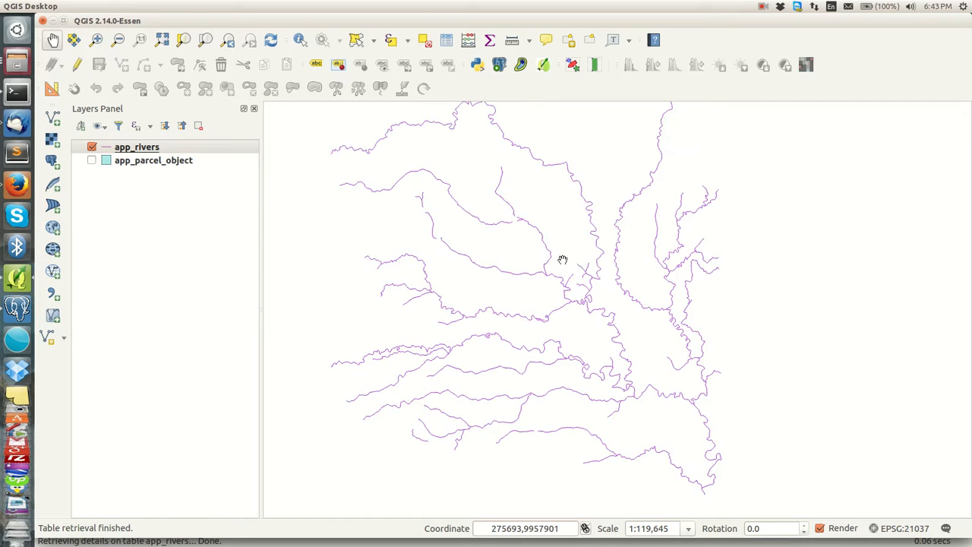
# Step: Style app_rivers as a blue line of width 1.06 and apply the change
pyautogui.click(107, 148)
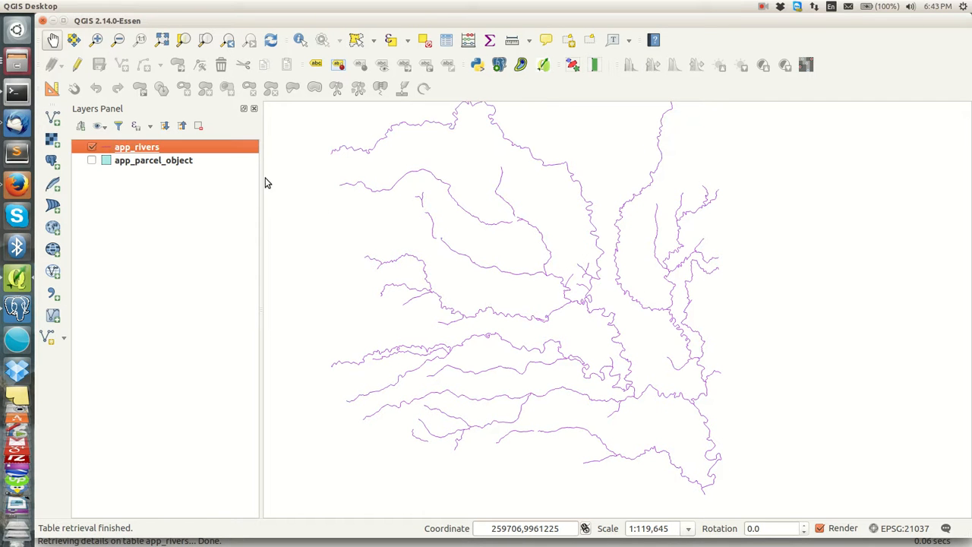
pyautogui.doubleClick(109, 152)
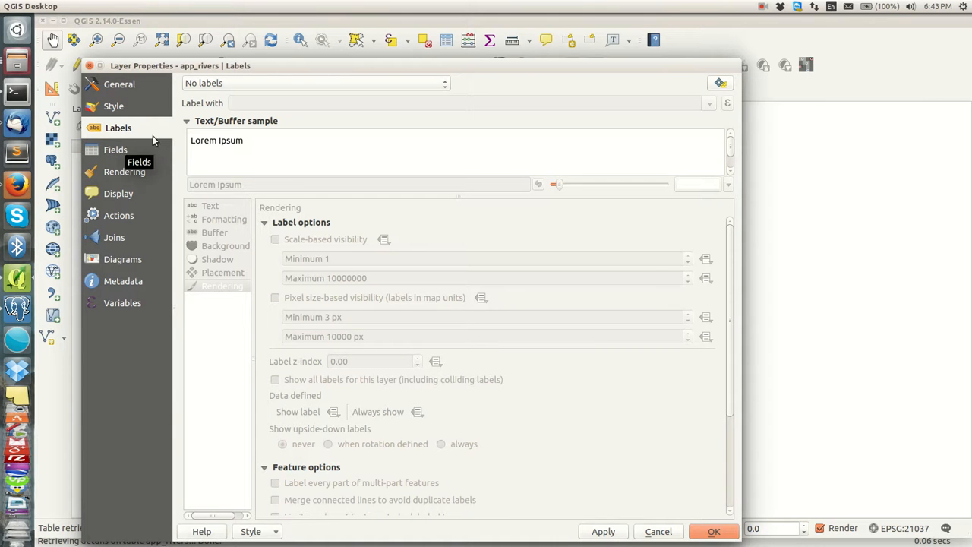
pyautogui.click(118, 106)
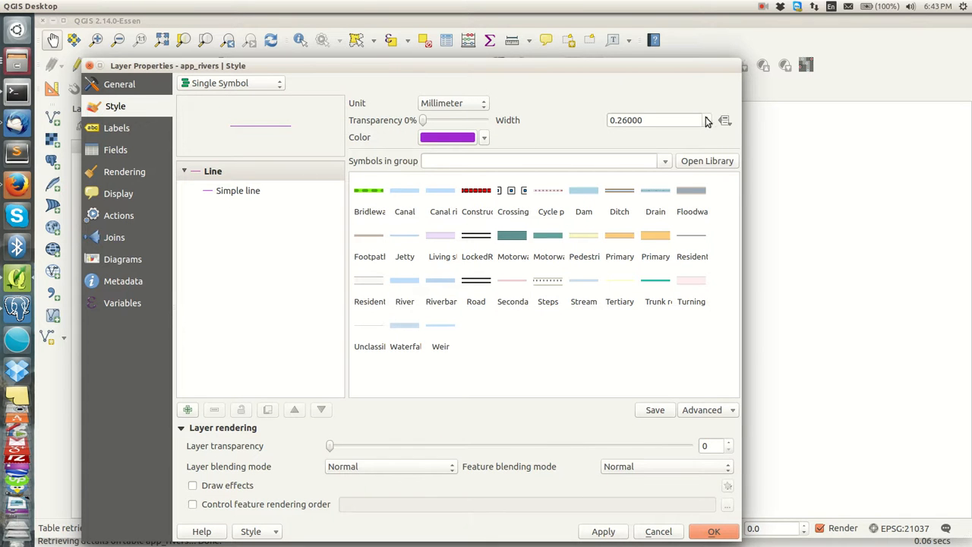
pyautogui.click(706, 117)
pyautogui.click(706, 117)
pyautogui.click(706, 116)
pyautogui.click(706, 117)
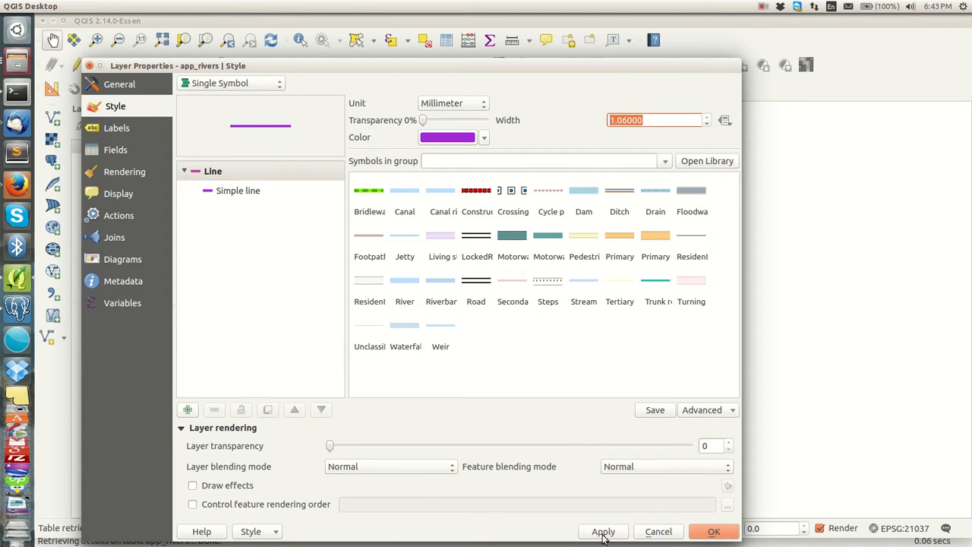
pyautogui.click(483, 139)
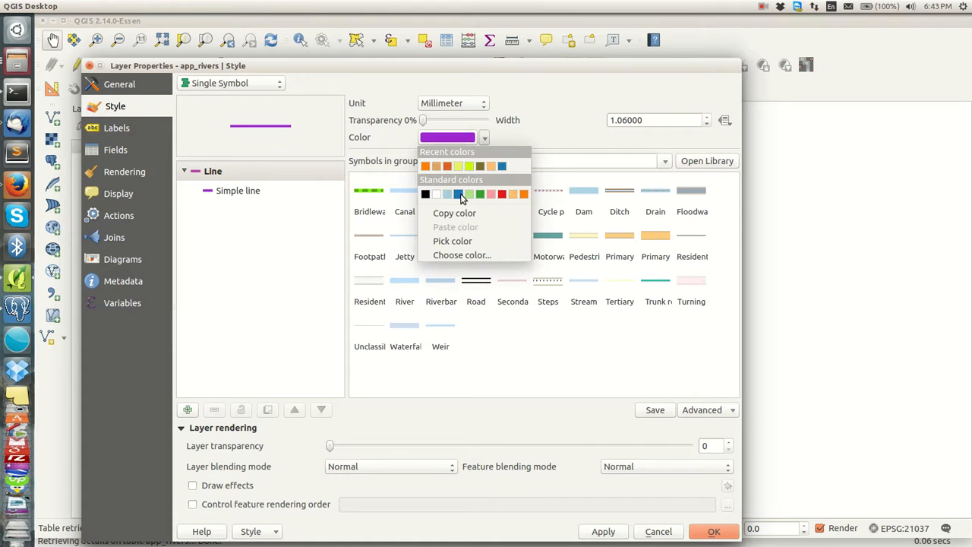
pyautogui.click(459, 194)
pyautogui.click(607, 532)
pyautogui.click(708, 531)
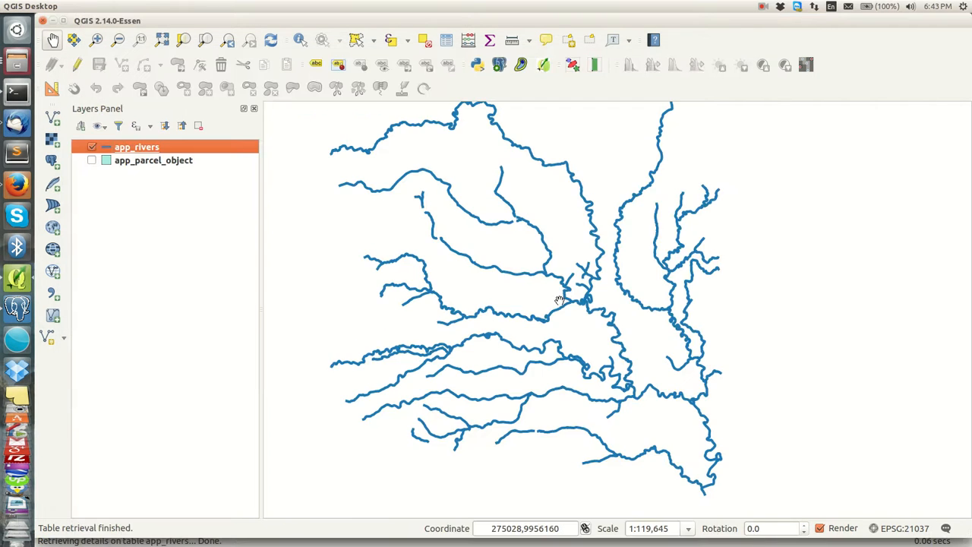
pyautogui.rightClick(204, 148)
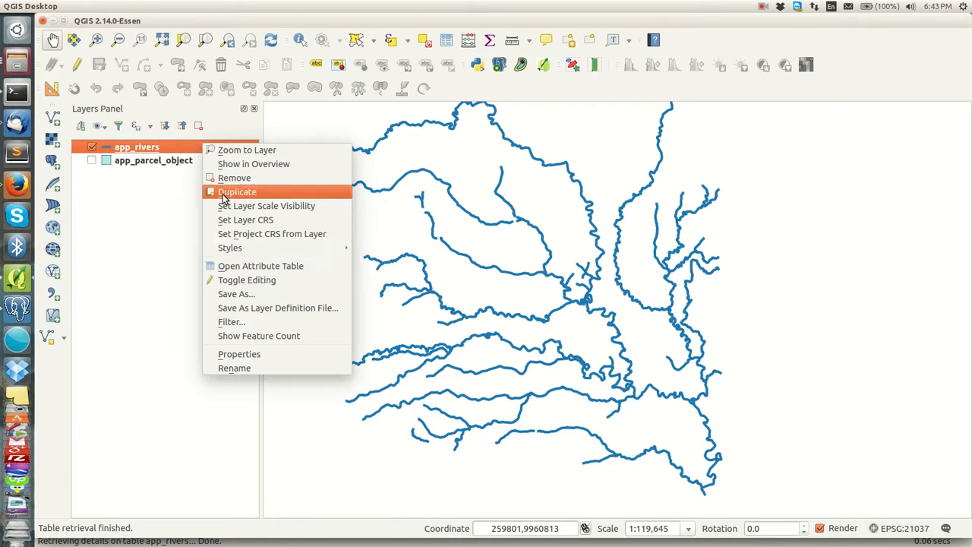
pyautogui.click(244, 265)
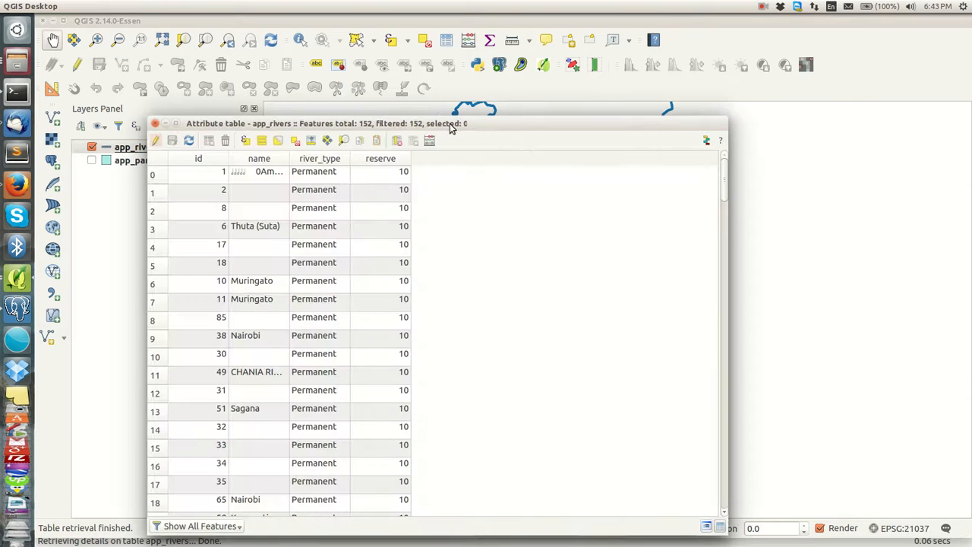
pyautogui.moveTo(452, 124); pyautogui.dragTo(553, 59)
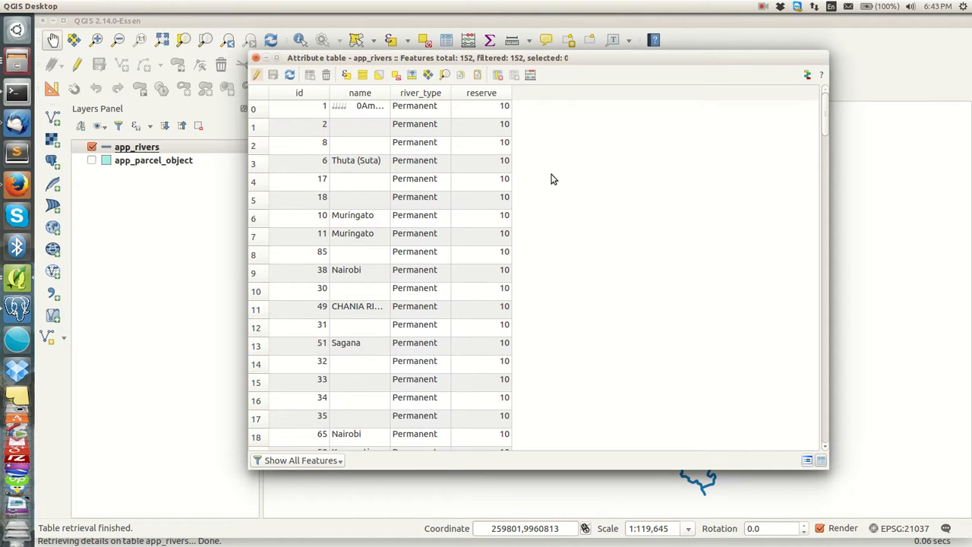
pyautogui.click(256, 58)
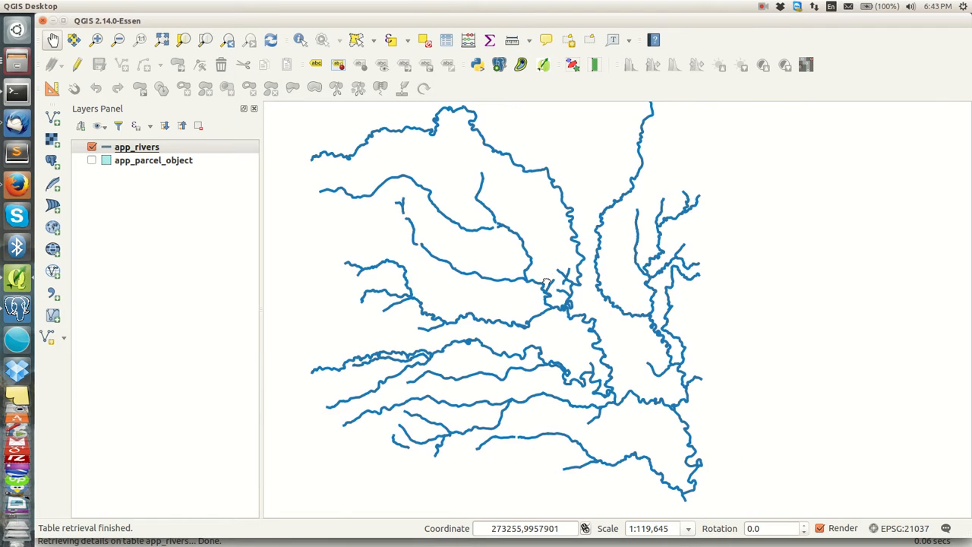
# Step: View the top 100 rows of app_rivers in pgAdmin III and scroll through the river types
pyautogui.click(17, 308)
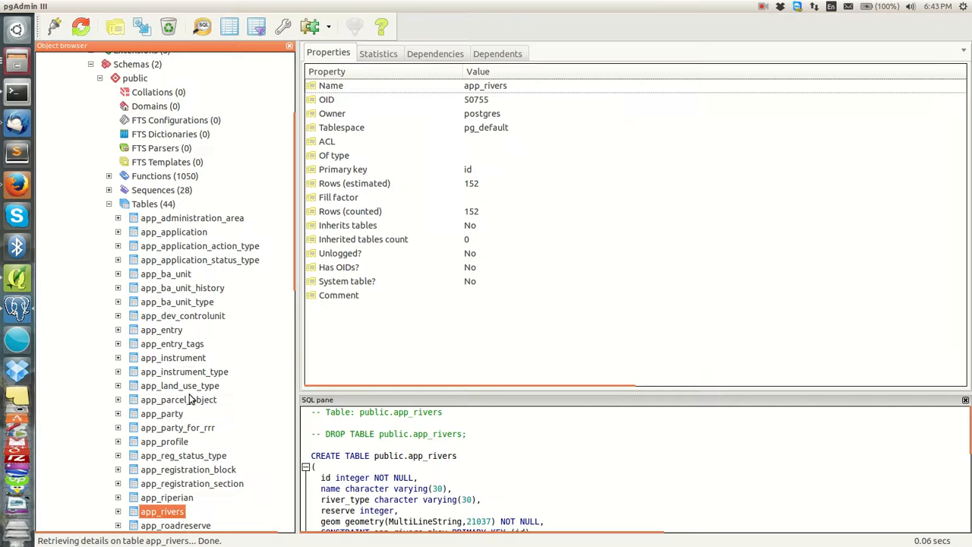
pyautogui.rightClick(173, 511)
pyautogui.scroll(-4, 239, 433)
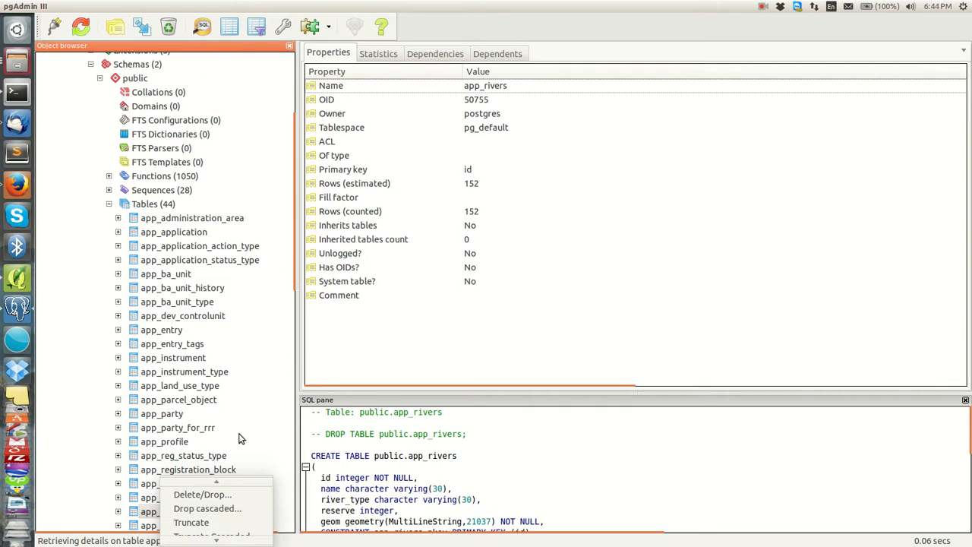
pyautogui.click(282, 458)
pyautogui.scroll(-11, 211, 467)
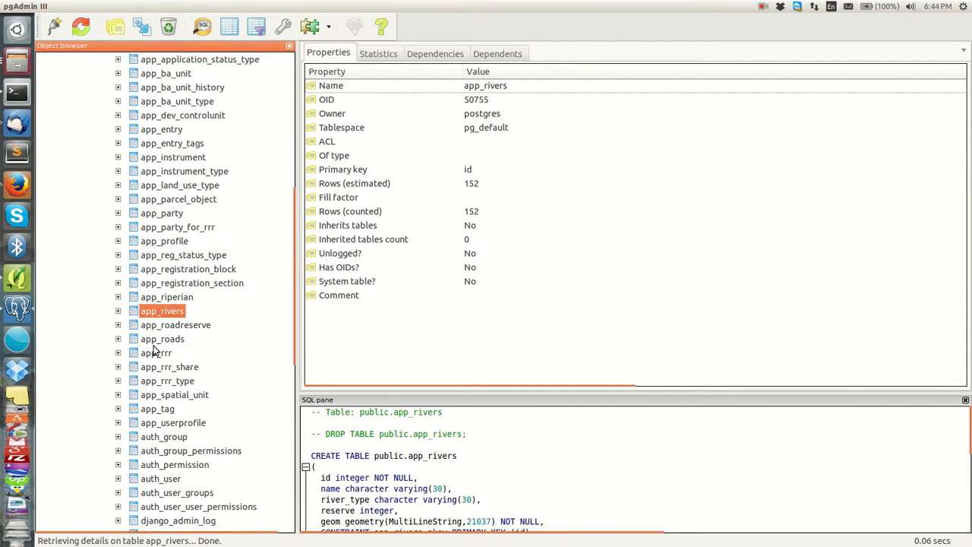
pyautogui.scroll(-5, 154, 371)
pyautogui.rightClick(178, 221)
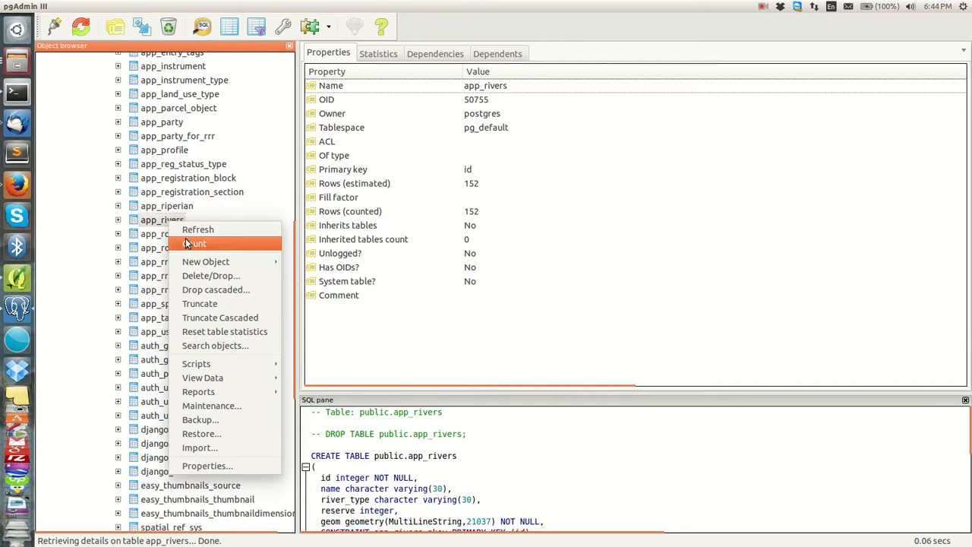
pyautogui.moveTo(199, 381)
pyautogui.click(332, 377)
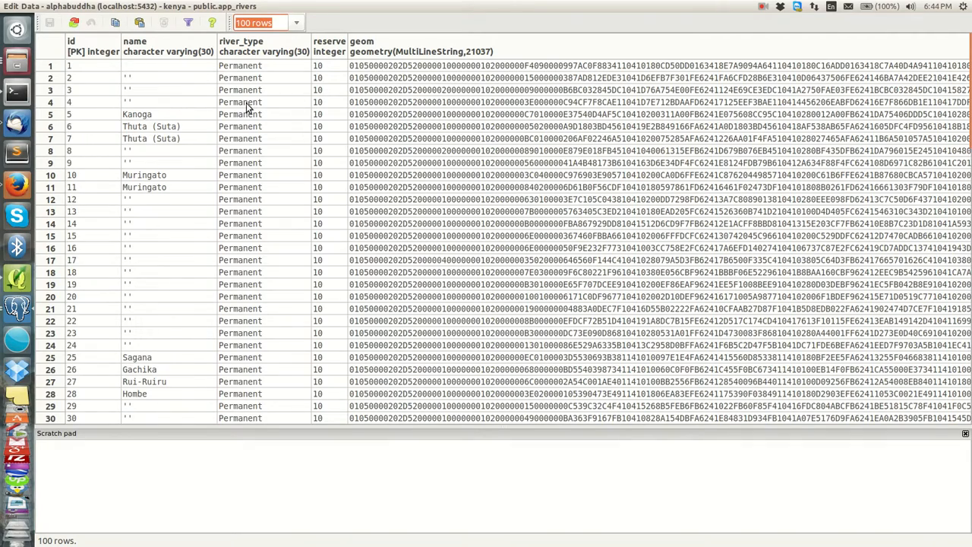
pyautogui.scroll(-12, 193, 126)
pyautogui.scroll(-11, 194, 126)
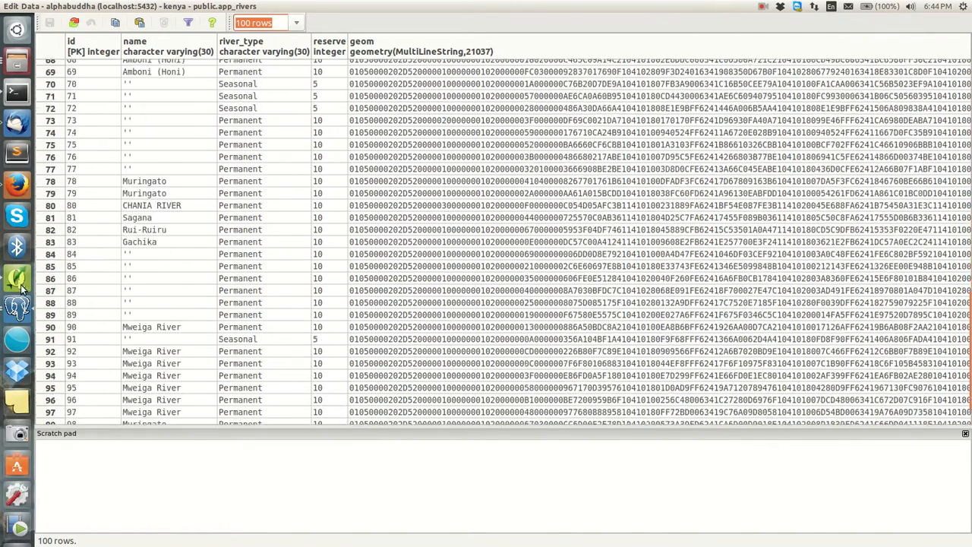
# Step: Open the app_rivers attribute table in QGIS, review its 152 features, then close it
pyautogui.click(17, 278)
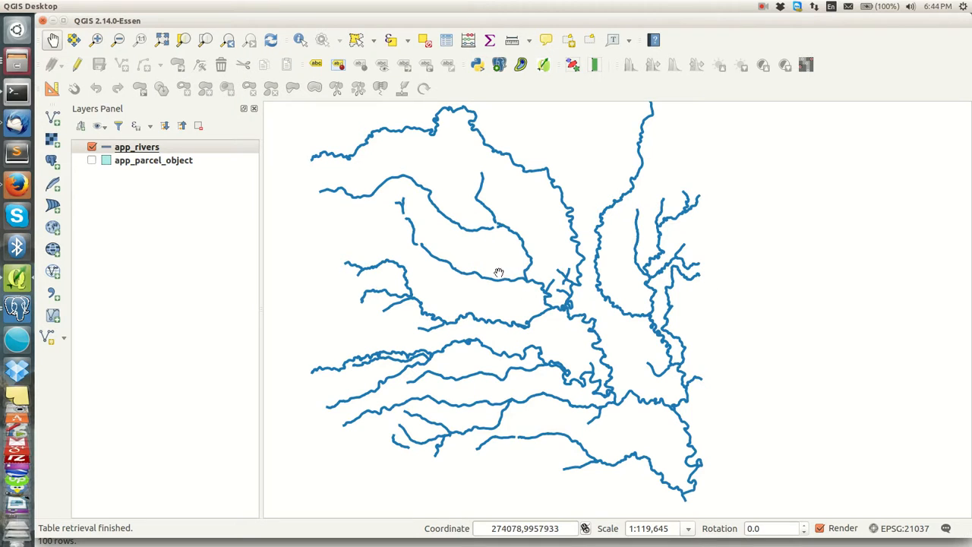
pyautogui.click(17, 310)
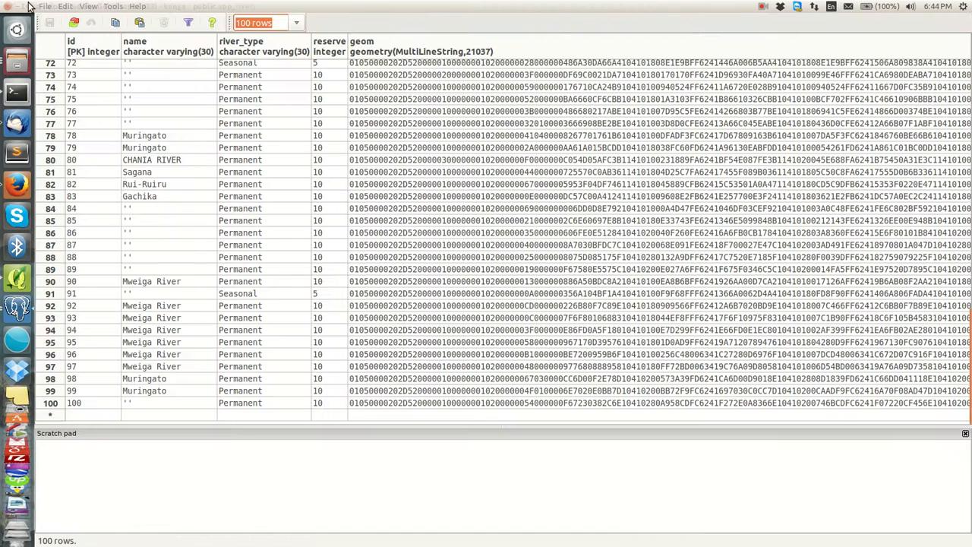
pyautogui.hotkey('alt', 'Tab')
pyautogui.click(107, 147)
pyautogui.rightClick(130, 146)
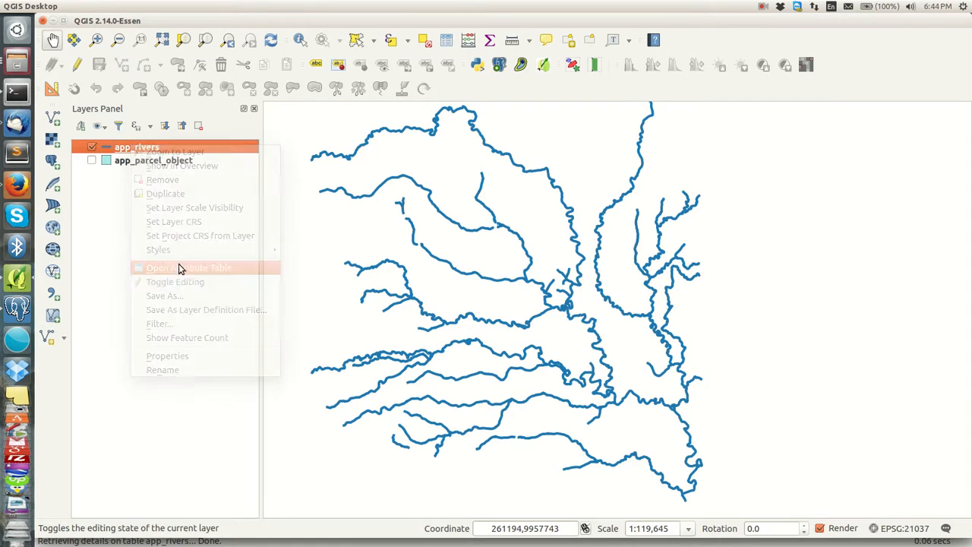
pyautogui.click(178, 267)
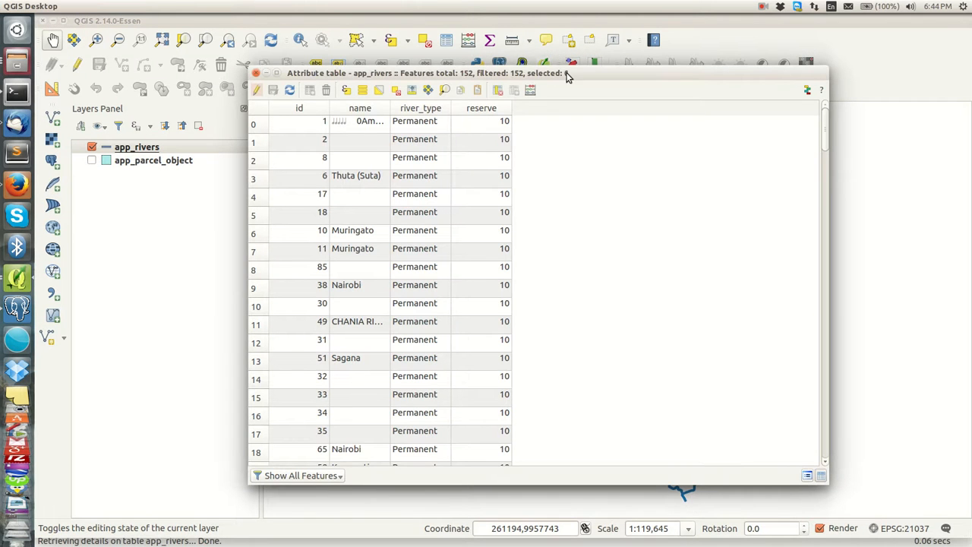
pyautogui.moveTo(569, 72); pyautogui.dragTo(533, 88)
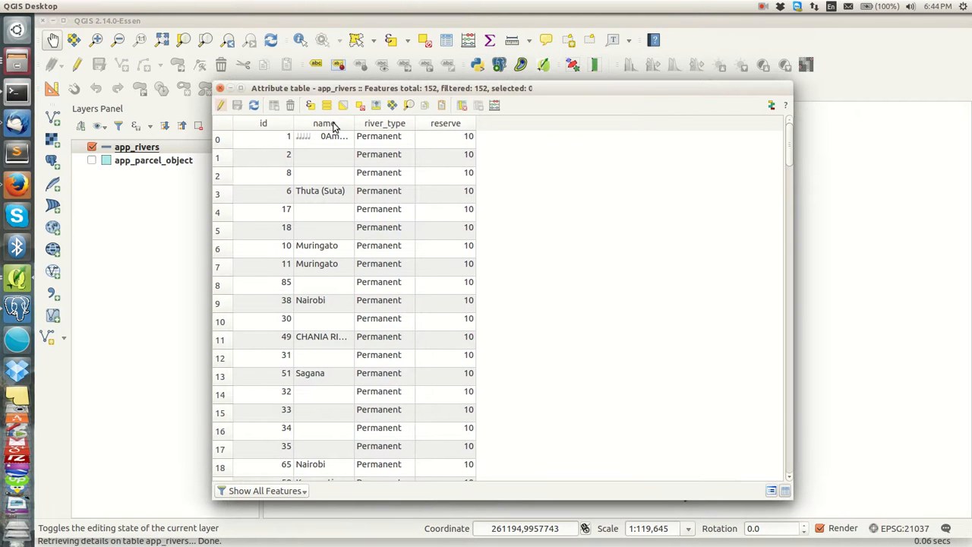
pyautogui.click(219, 89)
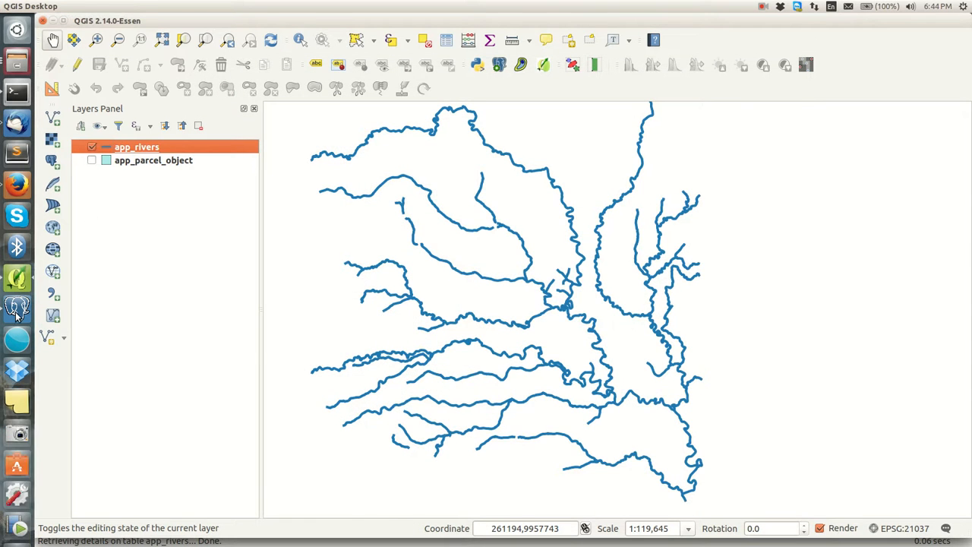
pyautogui.click(17, 308)
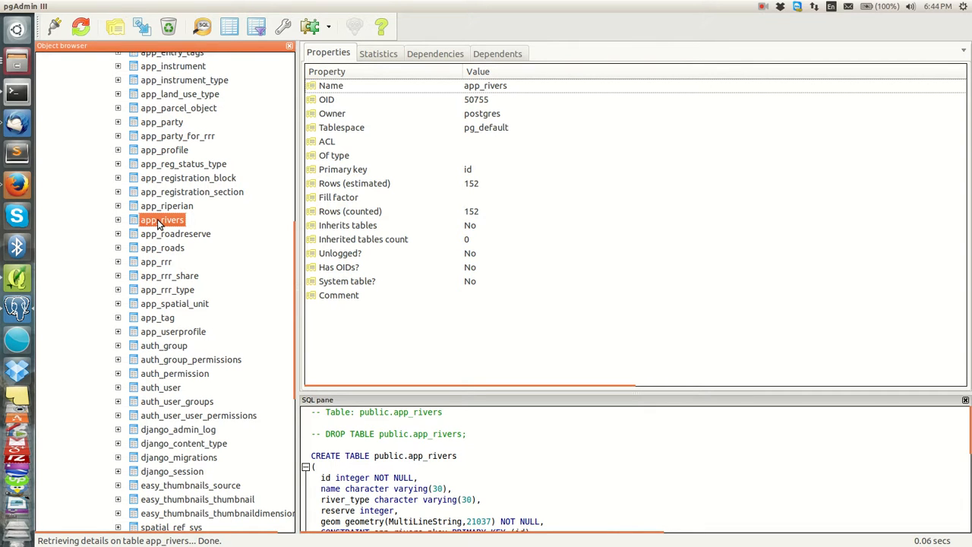
pyautogui.click(18, 280)
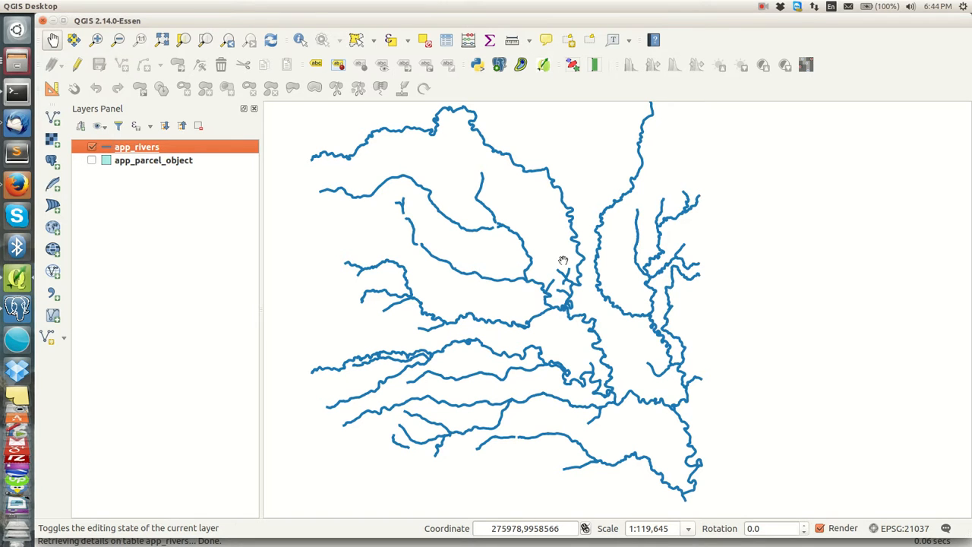
# Step: Adjust the rivers map view, select app_rivers, and bring up Add PostGIS Table(s)
pyautogui.moveTo(584, 278); pyautogui.dragTo(574, 271)
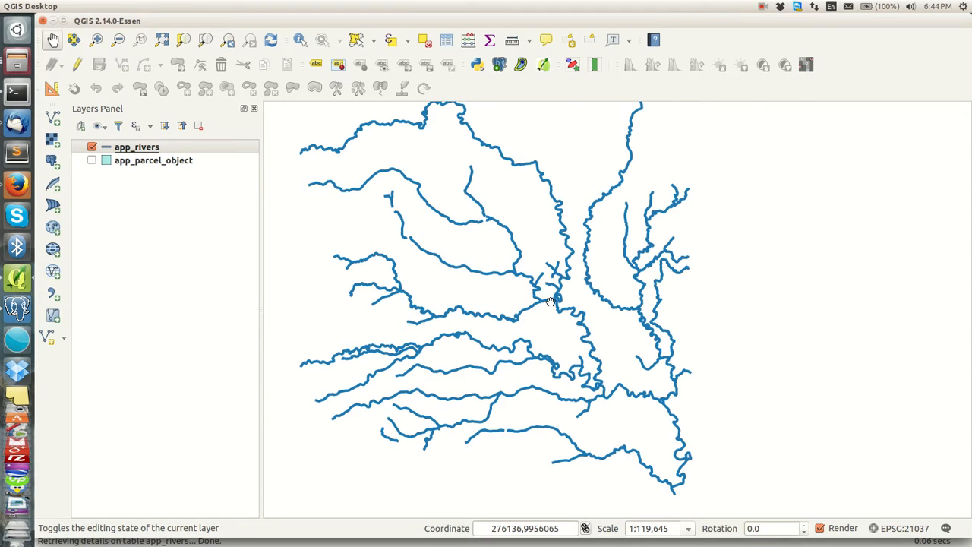
pyautogui.scroll(1, 551, 301)
pyautogui.scroll(-1, 553, 298)
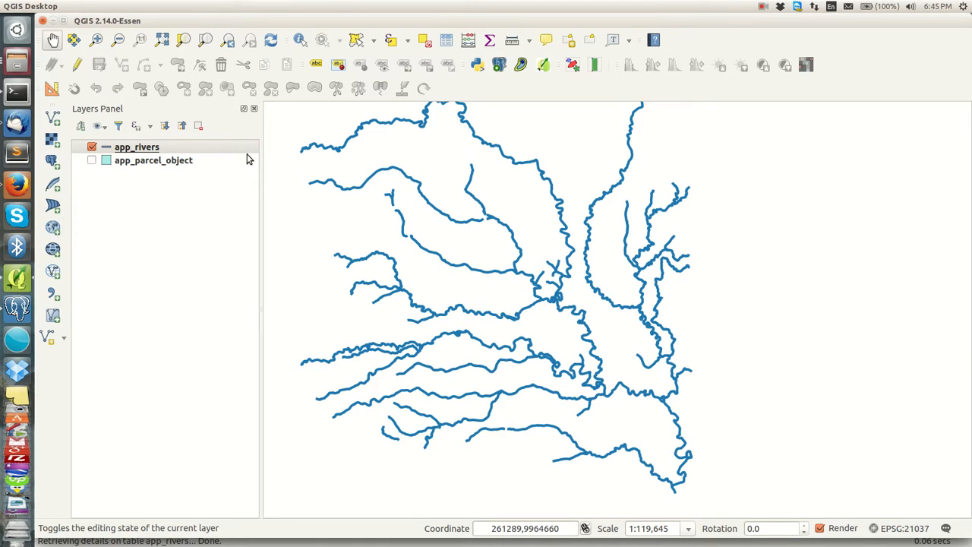
pyautogui.click(169, 151)
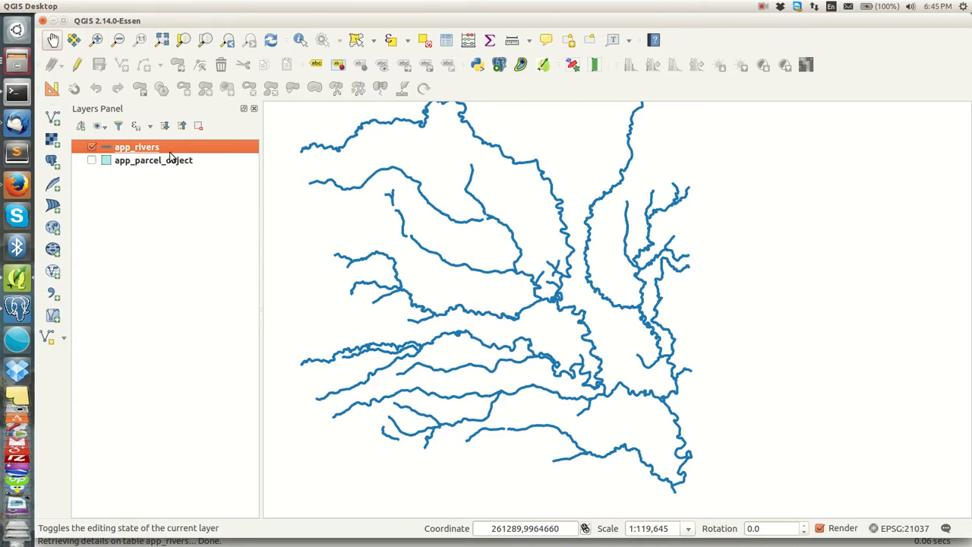
pyautogui.click(52, 161)
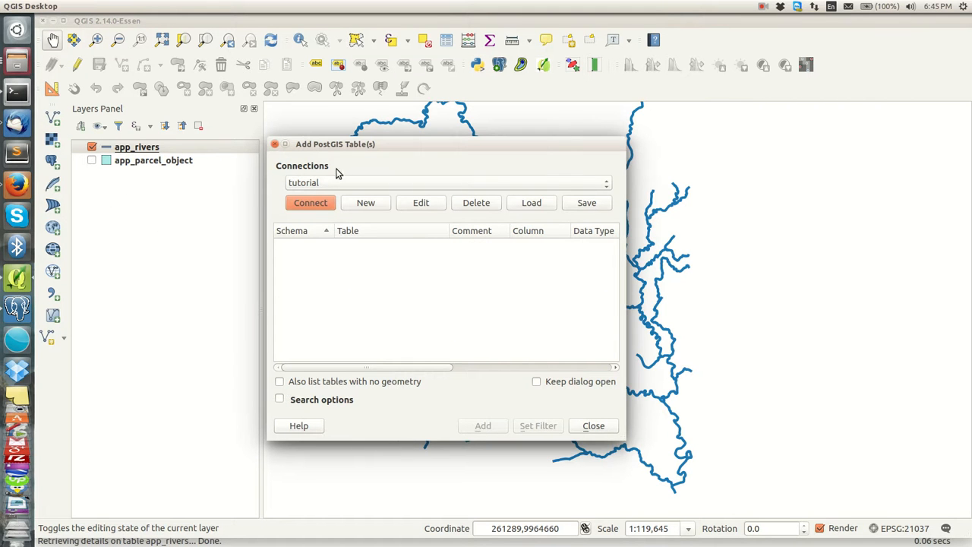
# Step: Delete the tutorial connection and start defining a new PostGIS connection
pyautogui.moveTo(372, 144); pyautogui.dragTo(372, 130)
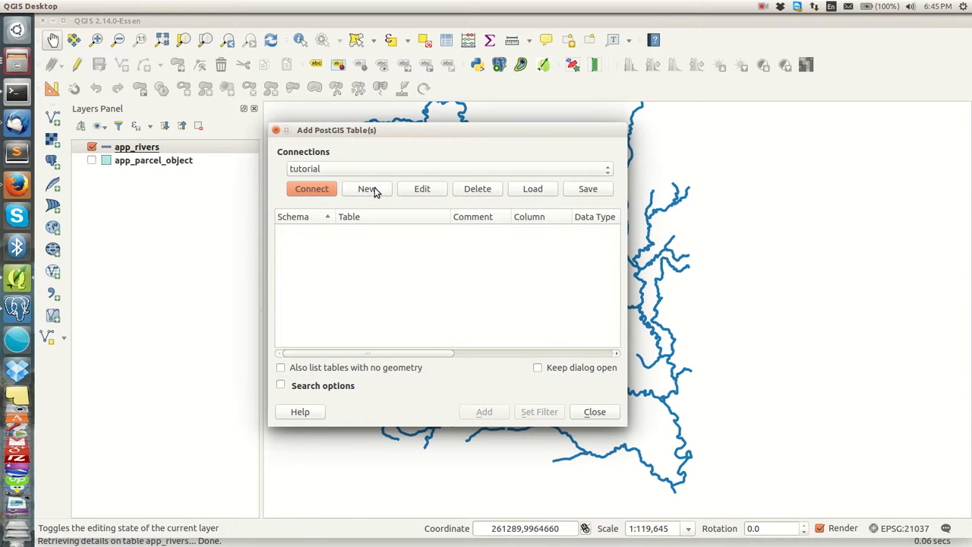
pyautogui.click(477, 192)
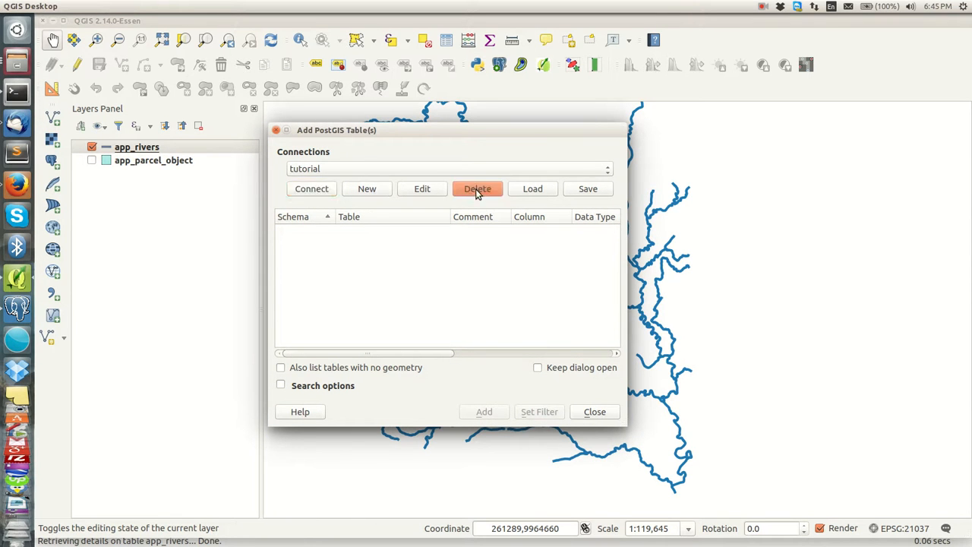
pyautogui.click(558, 264)
pyautogui.click(363, 173)
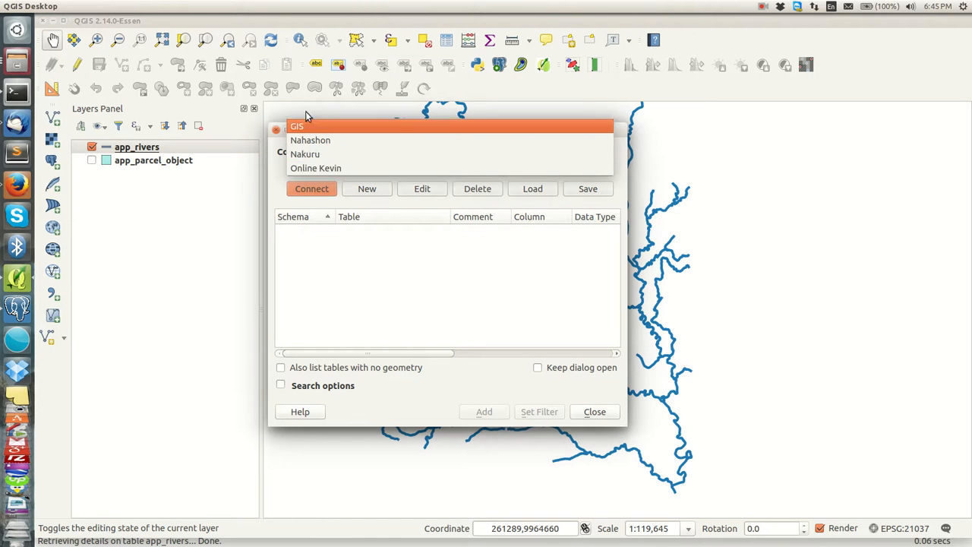
pyautogui.click(281, 198)
pyautogui.click(384, 192)
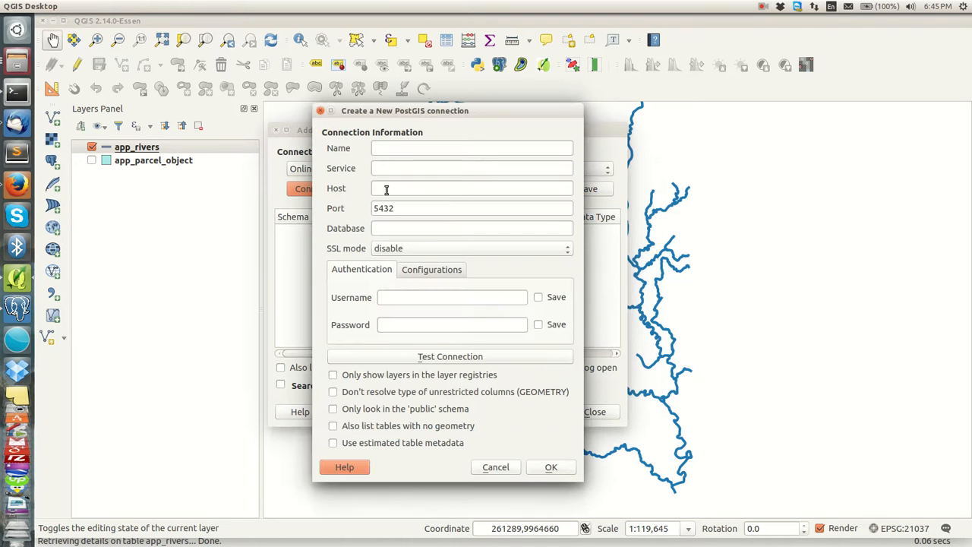
# Step: Name the connection 'today' with host localhost and database kenya
pyautogui.click(404, 148)
pyautogui.write('today')
pyautogui.click(399, 189)
pyautogui.write('localhost')
pyautogui.click(396, 227)
pyautogui.write('kenya')
# Step: Enter the database username and password, correcting a typo, and tick both Save boxes
pyautogui.click(395, 298)
pyautogui.write('postgres')
pyautogui.click(486, 324)
pyautogui.write('postgres')
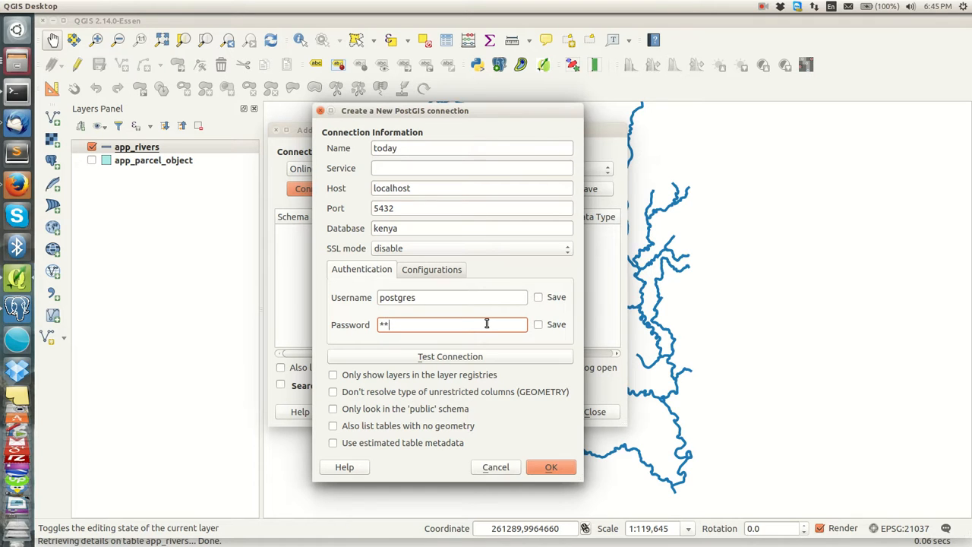
pyautogui.write('123456')
pyautogui.press('BackSpace')
pyautogui.press('BackSpace')
pyautogui.press('BackSpace')
pyautogui.press('BackSpace')
pyautogui.press('BackSpace')
pyautogui.press('BackSpace')
pyautogui.press('BackSpace')
pyautogui.press('BackSpace')
pyautogui.press('BackSpace')
pyautogui.press('BackSpace')
pyautogui.press('BackSpace')
pyautogui.press('BackSpace')
pyautogui.press('BackSpace')
pyautogui.press('BackSpace')
pyautogui.press('BackSpace')
pyautogui.write('postgres')
pyautogui.click(537, 297)
pyautogui.click(537, 324)
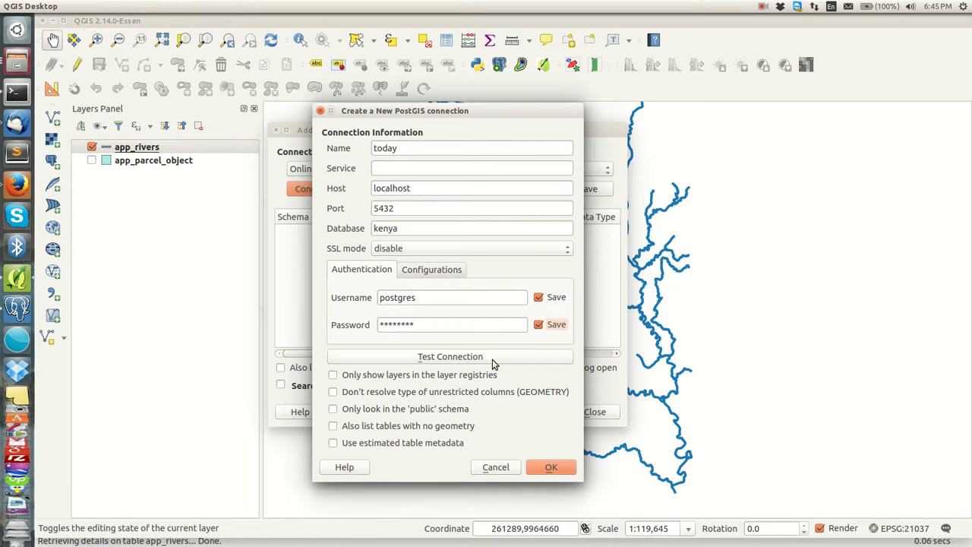
# Step: Test the today connection and save it, accepting the password storage warning
pyautogui.click(372, 356)
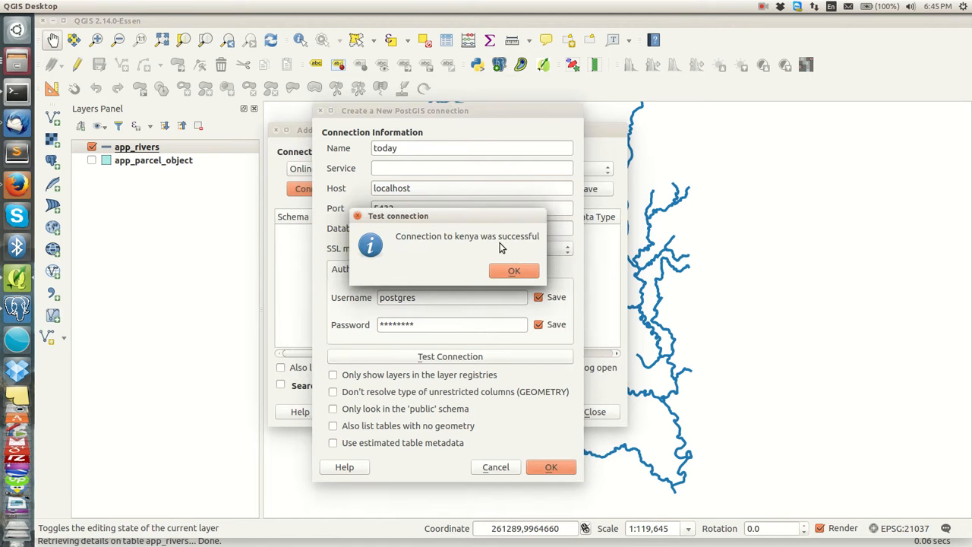
pyautogui.click(501, 271)
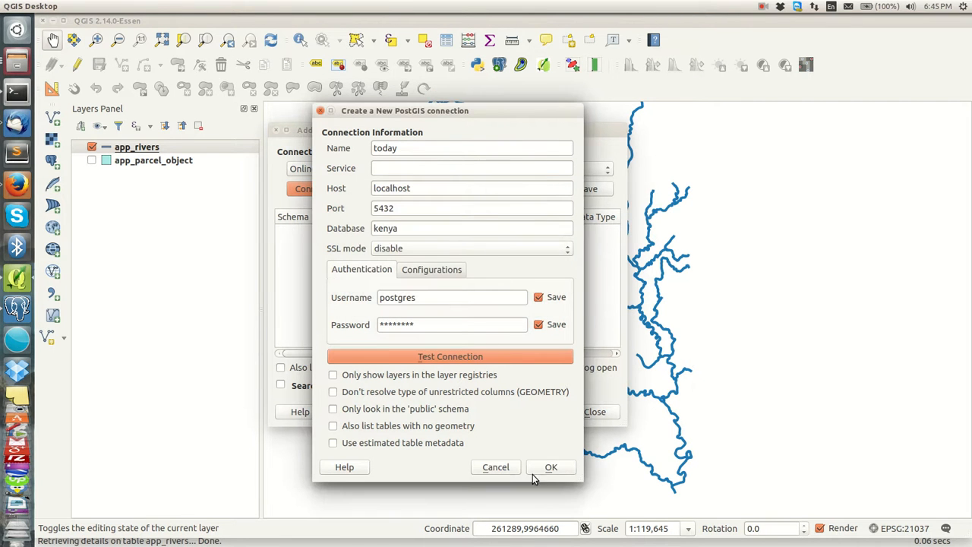
pyautogui.click(553, 467)
pyautogui.click(563, 298)
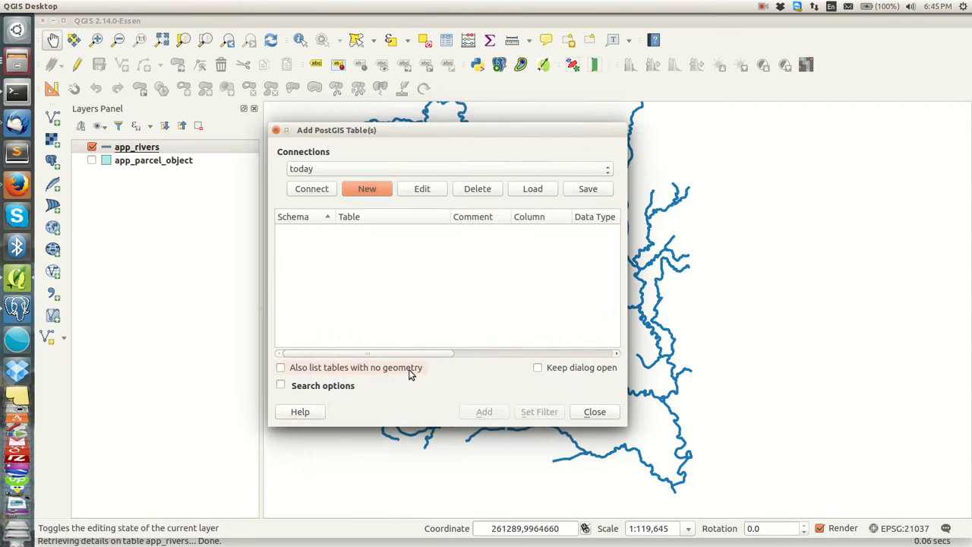
# Step: Connect with today, expand and collapse the public schema, then close the dialog
pyautogui.click(311, 191)
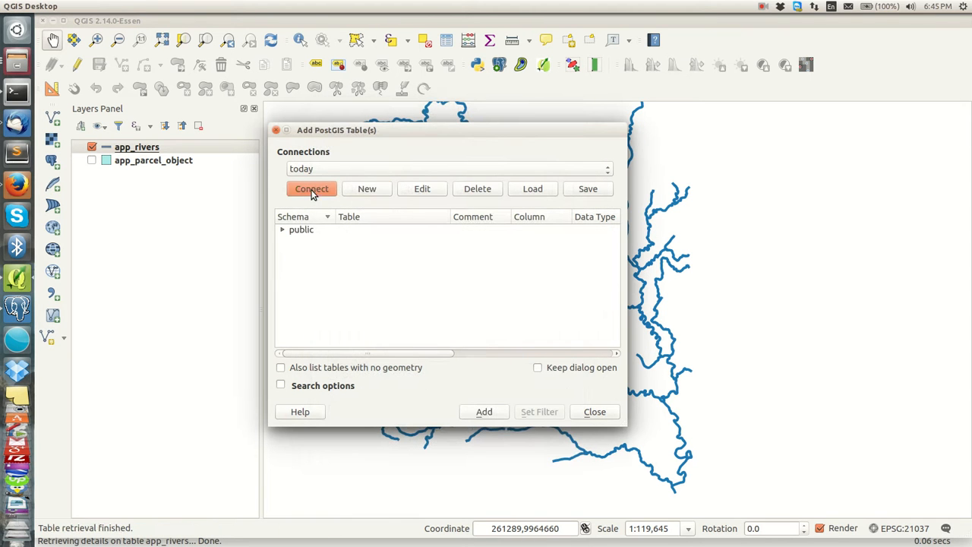
pyautogui.click(281, 231)
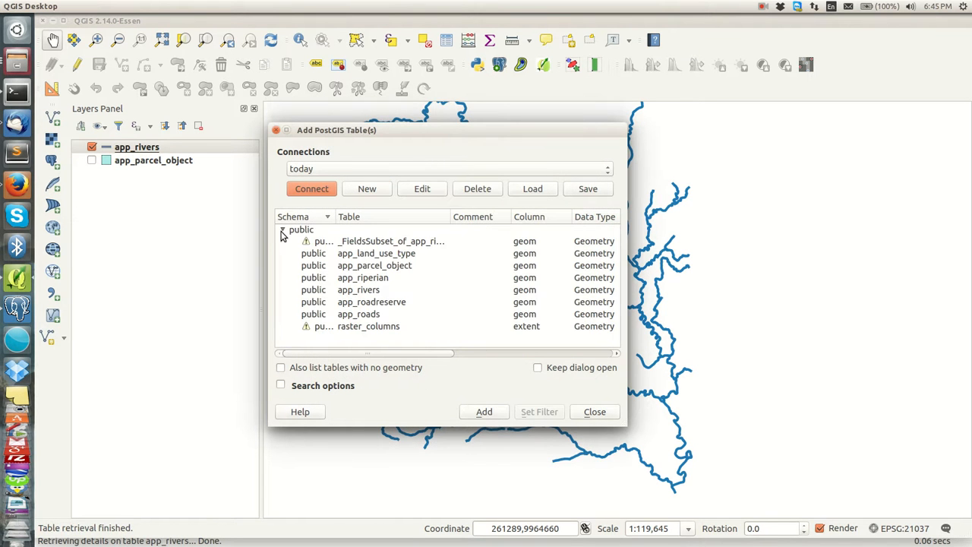
pyautogui.click(282, 230)
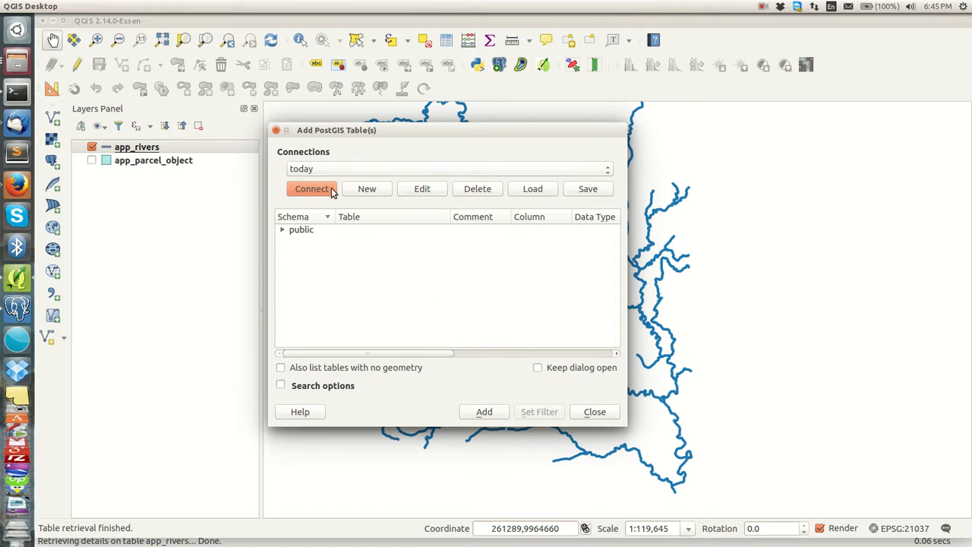
pyautogui.click(595, 413)
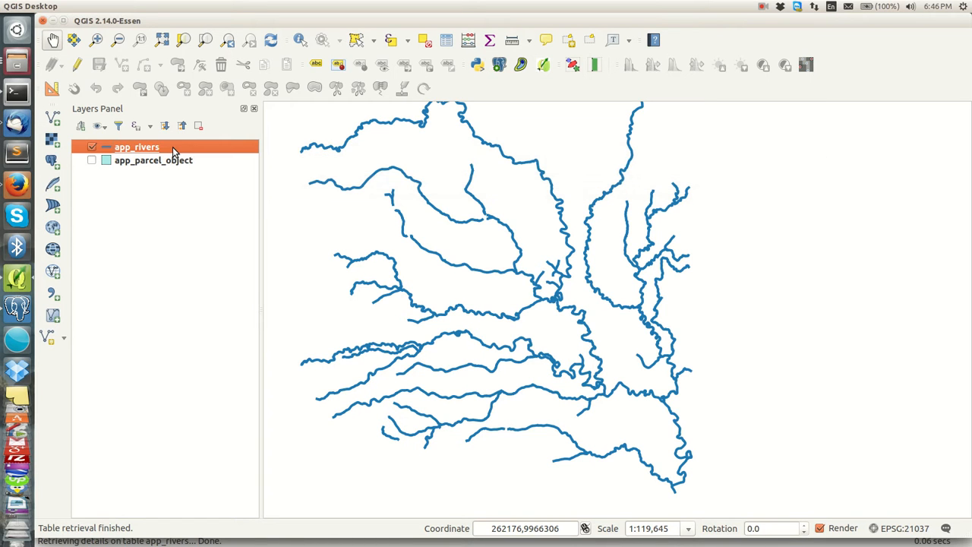
pyautogui.moveTo(174, 6)
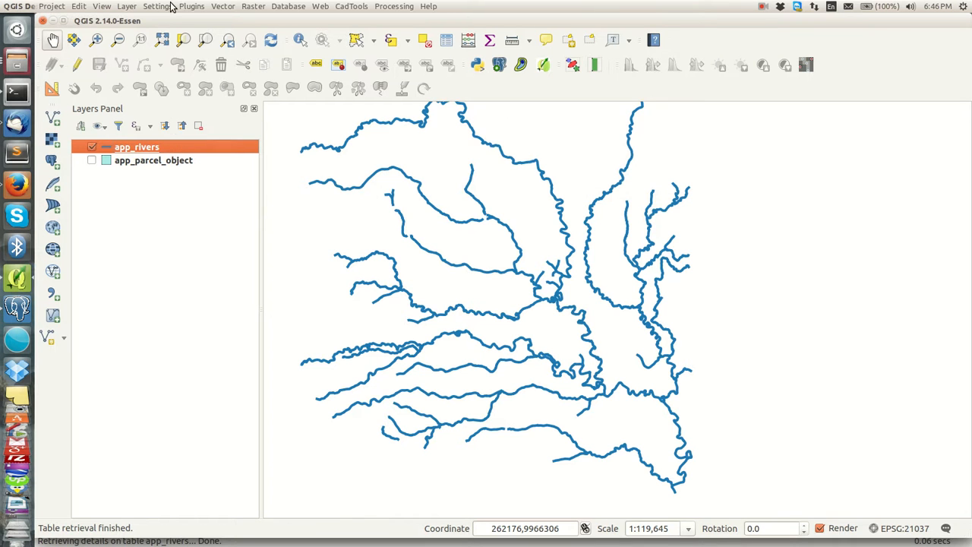
pyautogui.click(190, 6)
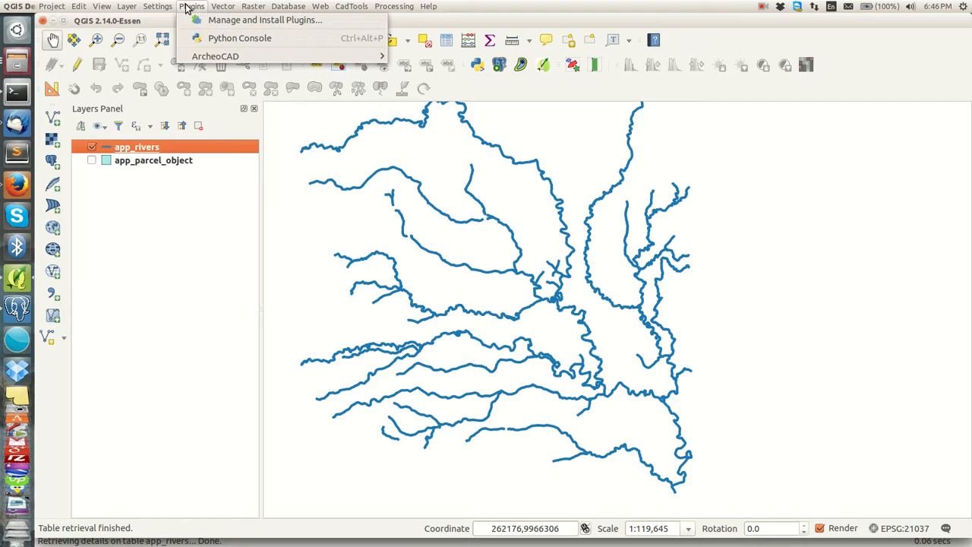
pyautogui.moveTo(394, 6)
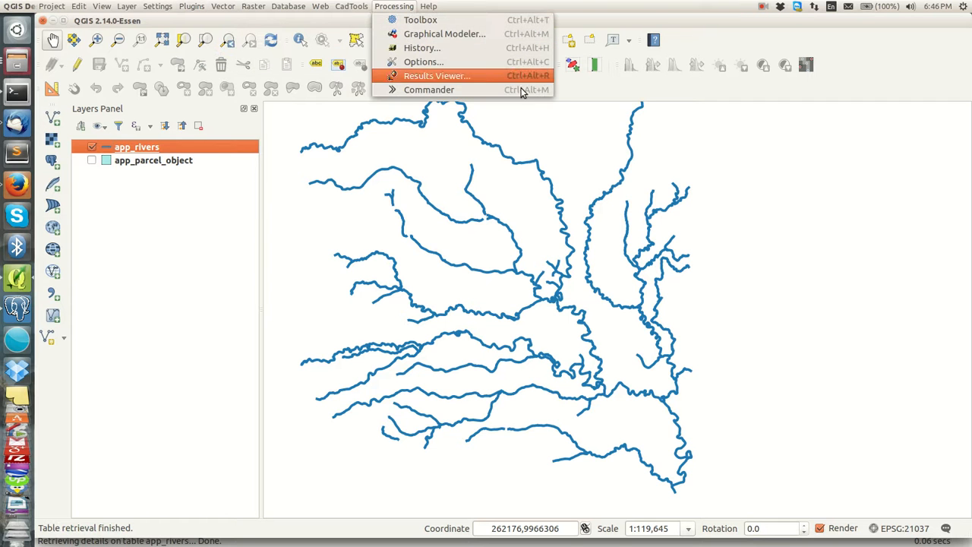
pyautogui.click(212, 224)
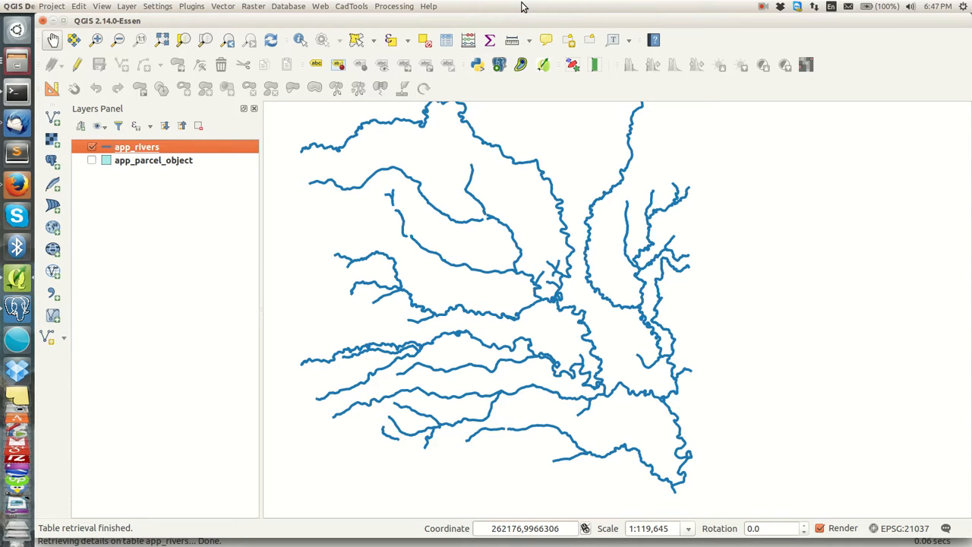
pyautogui.click(192, 7)
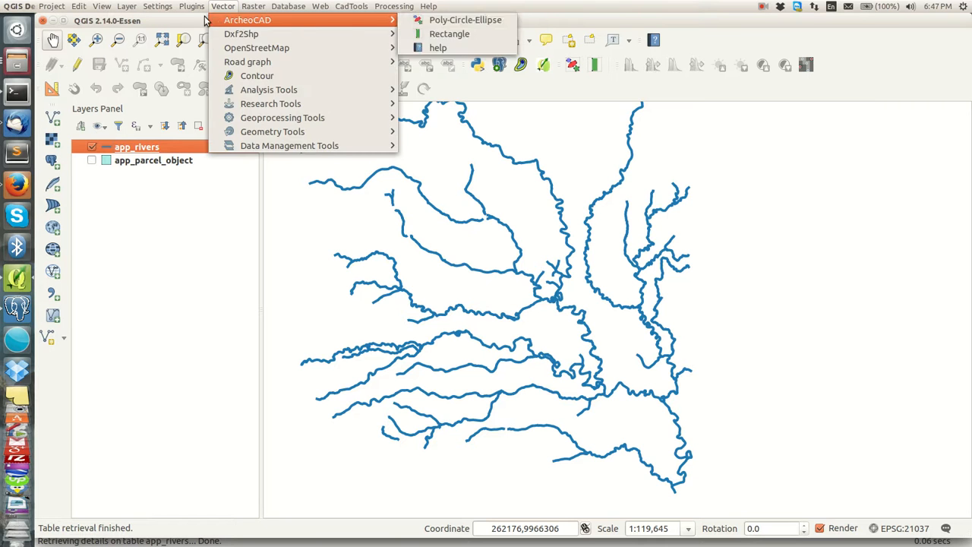
pyautogui.click(199, 21)
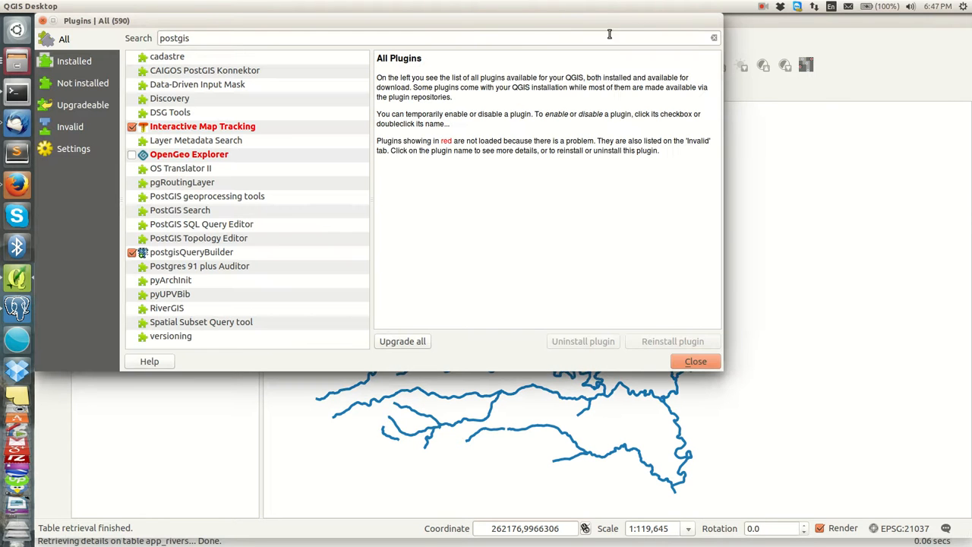
pyautogui.moveTo(523, 19); pyautogui.dragTo(596, 55)
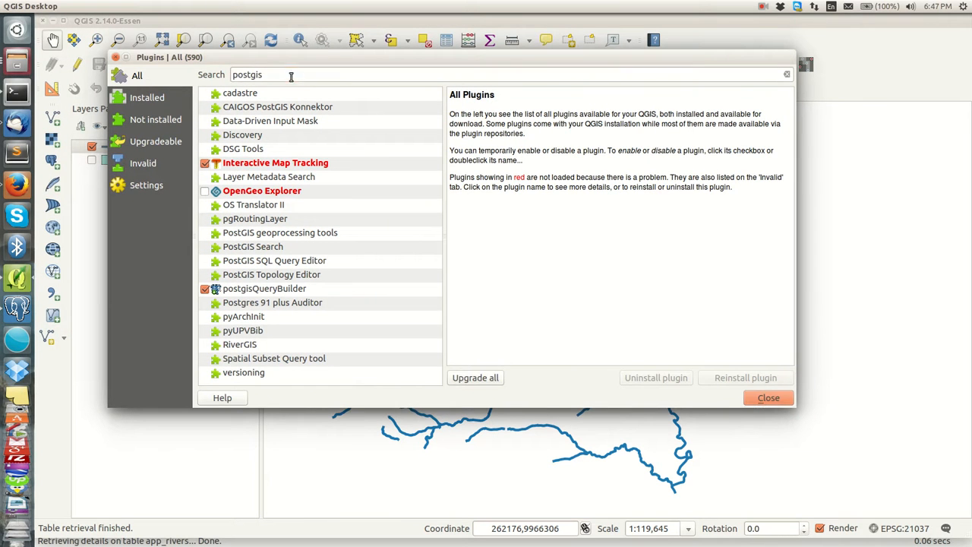
pyautogui.moveTo(291, 77); pyautogui.dragTo(228, 78)
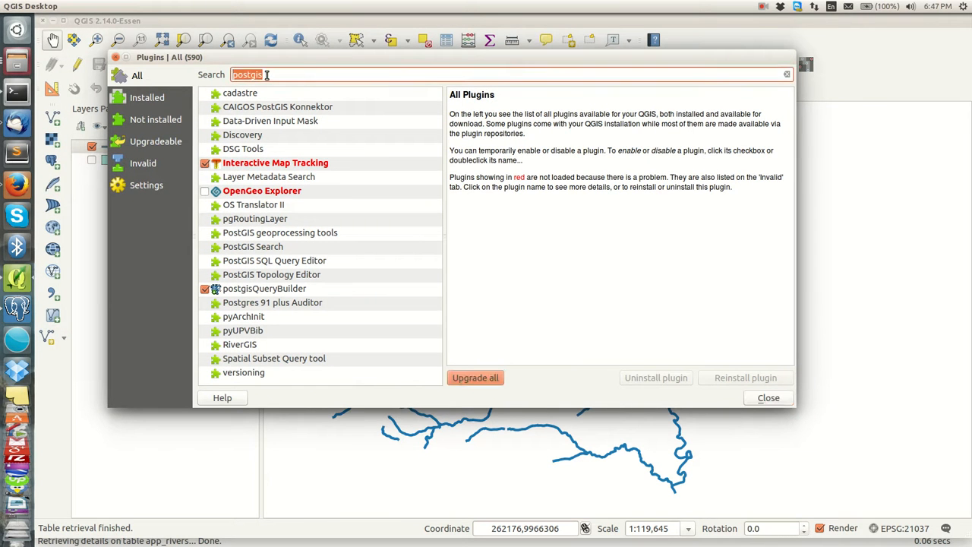
pyautogui.press('BackSpace')
pyautogui.write('post')
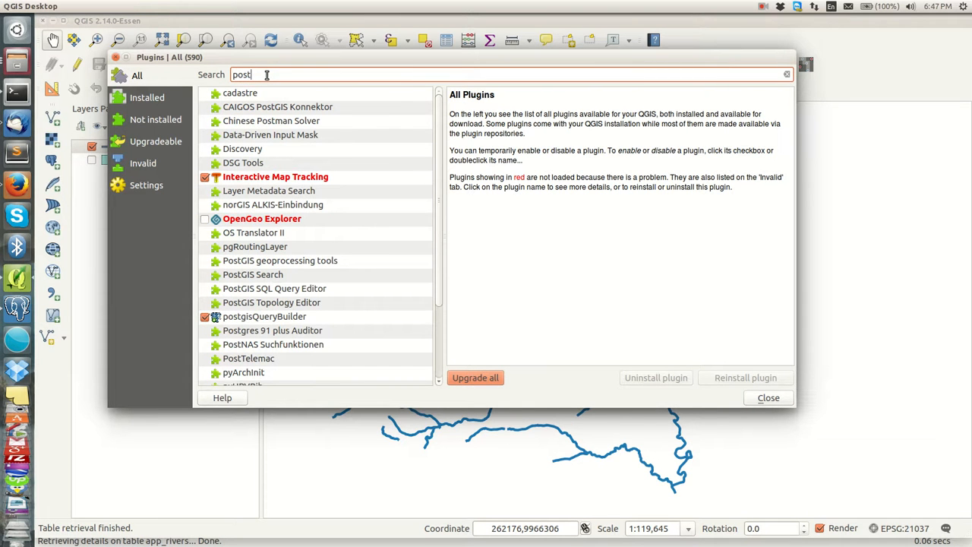
pyautogui.click(267, 319)
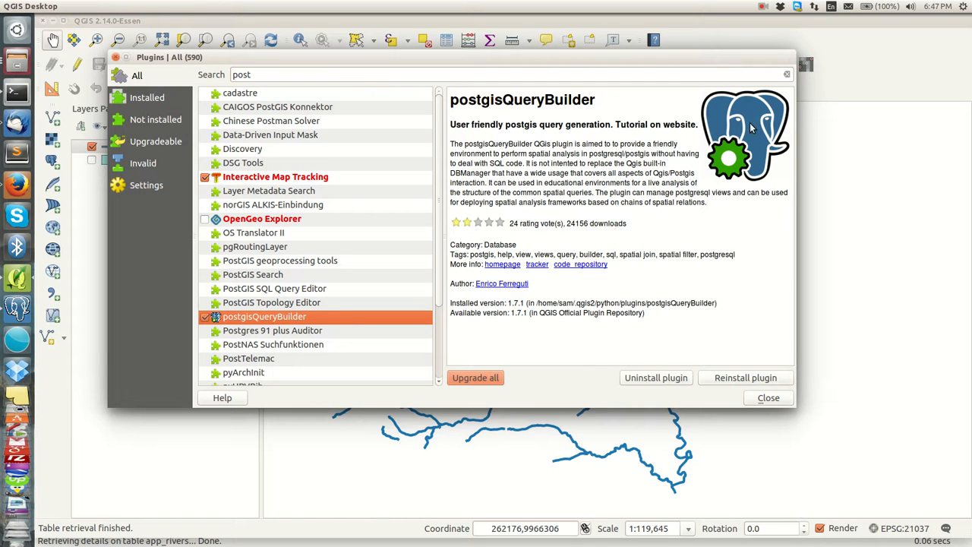
pyautogui.click(768, 398)
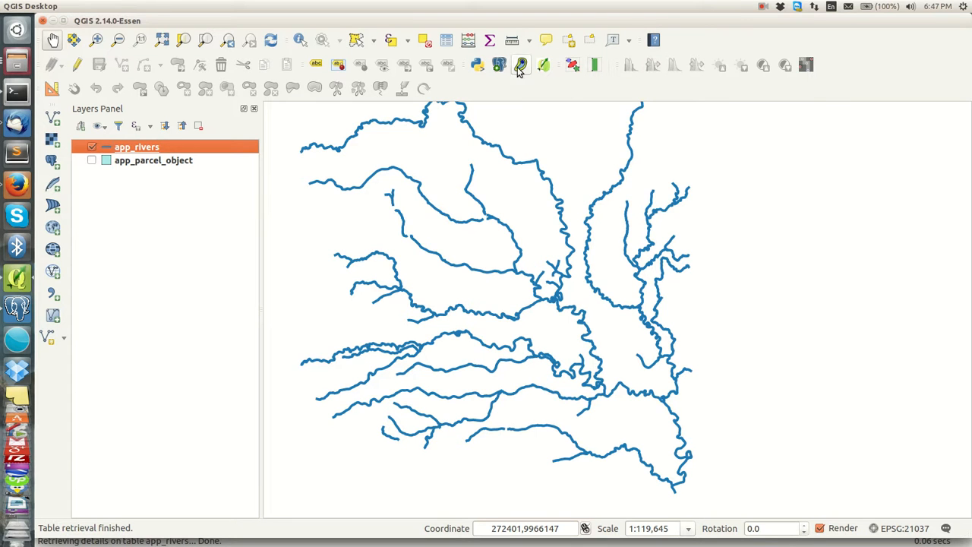
# Step: In postgisQueryBuilder, select the 'today' connection with id as primary key and geom as geometry
pyautogui.click(500, 65)
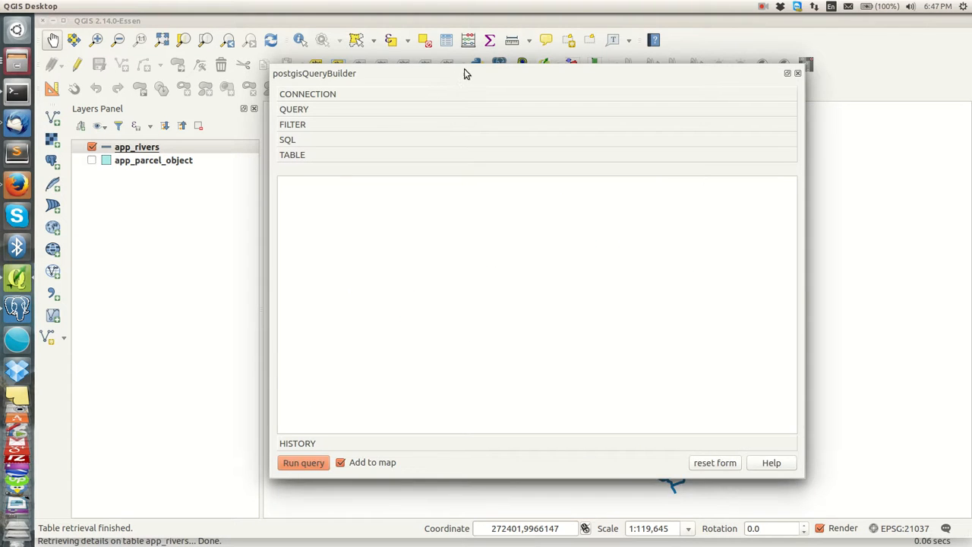
pyautogui.click(330, 99)
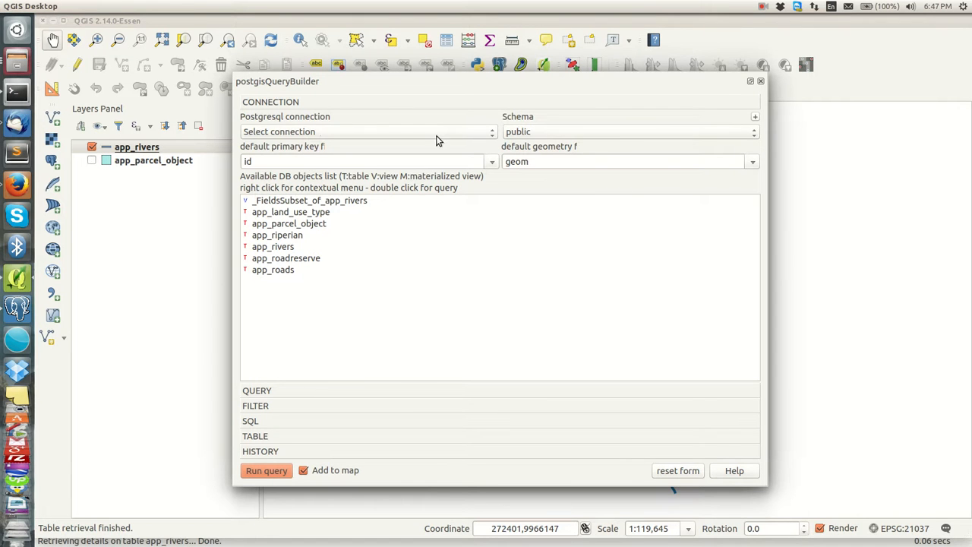
pyautogui.moveTo(557, 84); pyautogui.dragTo(545, 87)
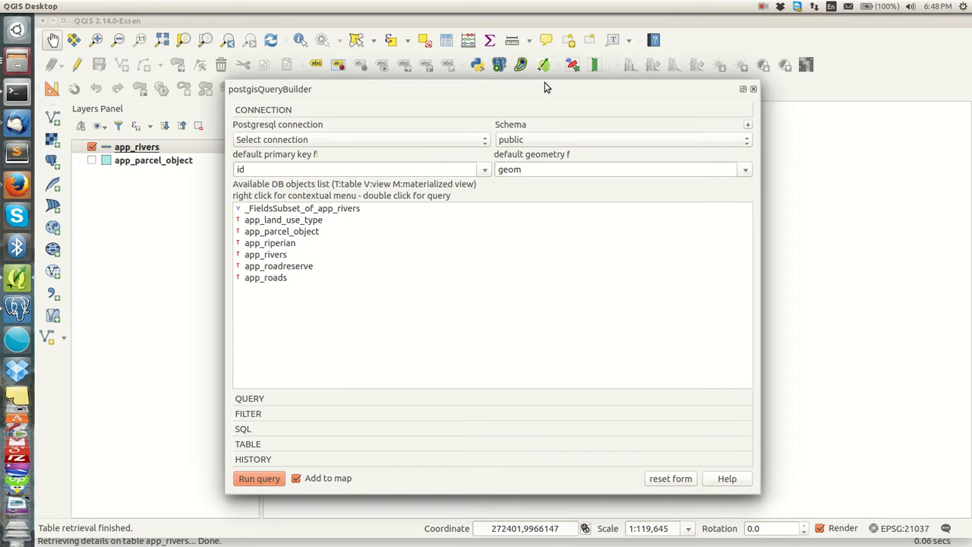
pyautogui.click(474, 139)
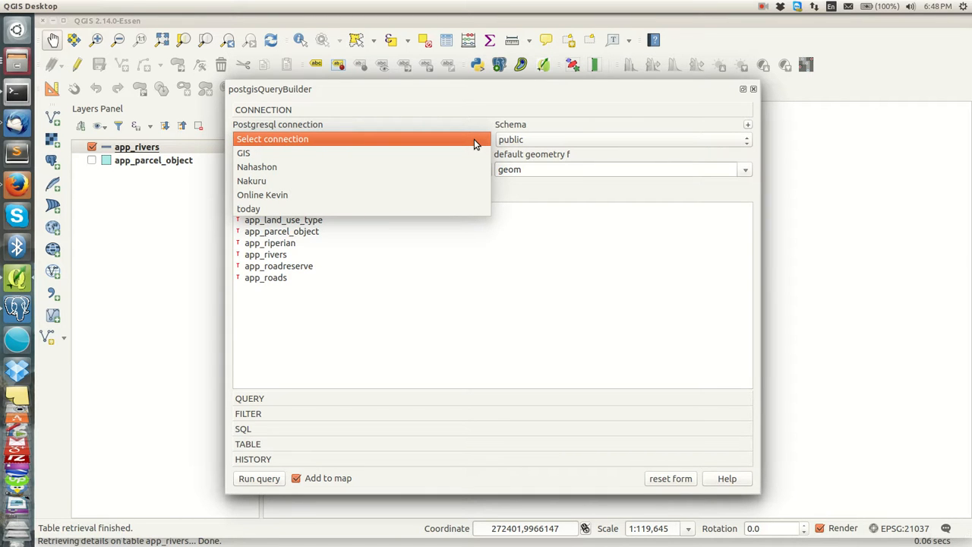
pyautogui.click(306, 211)
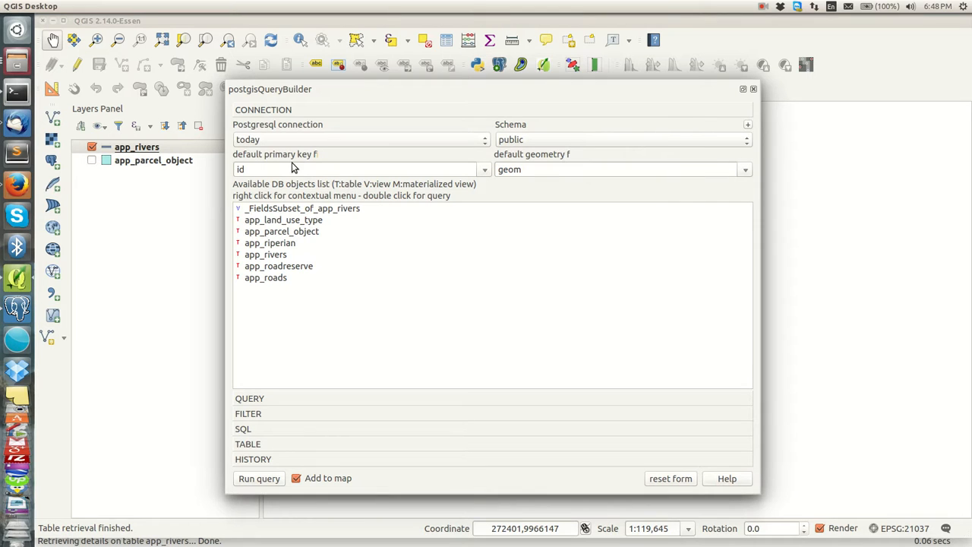
pyautogui.moveTo(272, 168); pyautogui.dragTo(231, 176)
pyautogui.moveTo(581, 169); pyautogui.dragTo(471, 167)
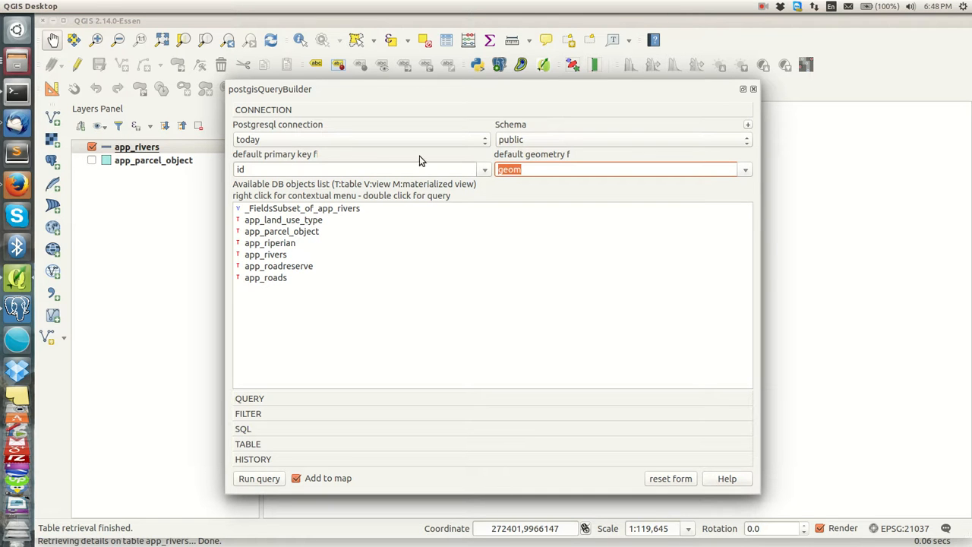
pyautogui.click(10, 307)
# Step: Expand app_rivers' five columns and view geom: geometry(MultiLineString,21037), NOT NULL, position 5
pyautogui.click(118, 220)
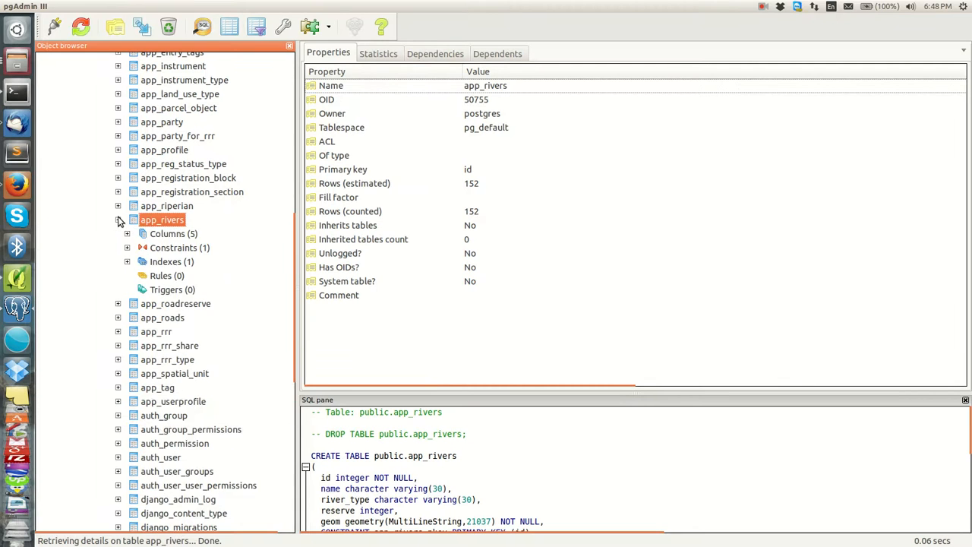
pyautogui.click(127, 233)
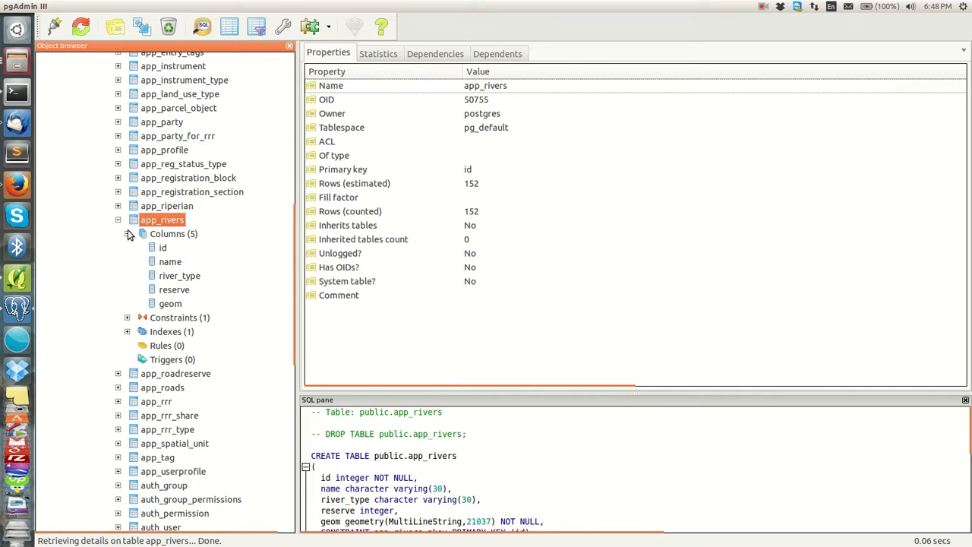
pyautogui.click(162, 250)
pyautogui.click(173, 304)
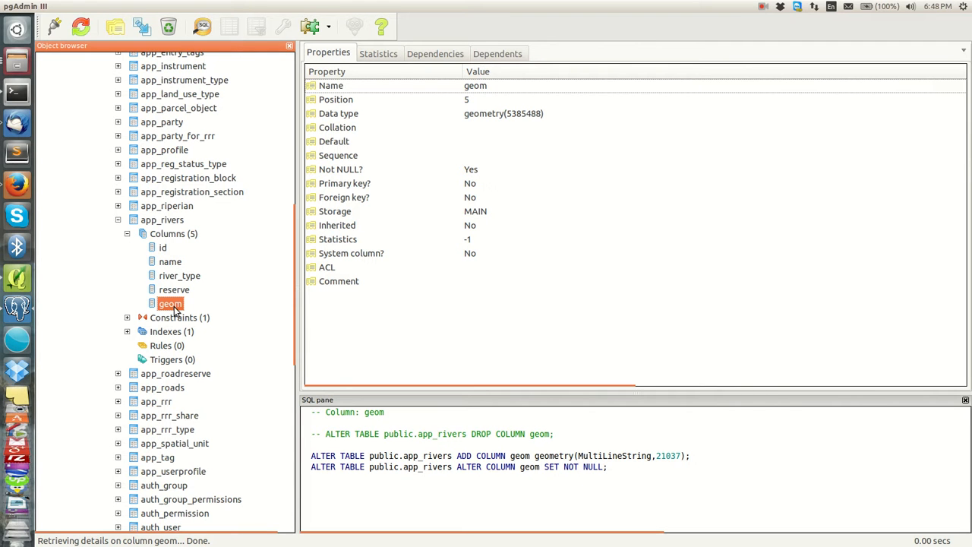
# Step: Back in QGIS's query builder, check that the default geometry field is geom
pyautogui.click(18, 280)
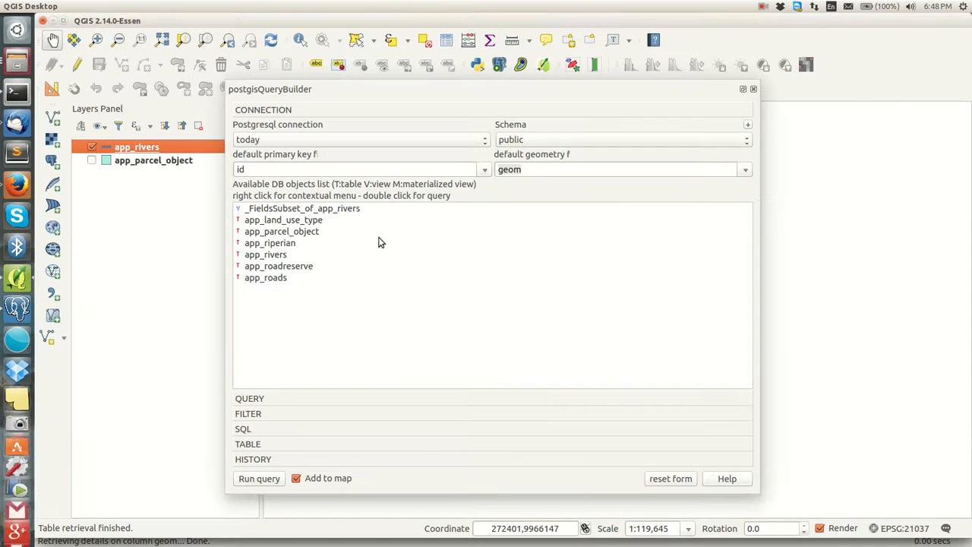
pyautogui.click(552, 170)
pyautogui.moveTo(533, 170); pyautogui.dragTo(492, 176)
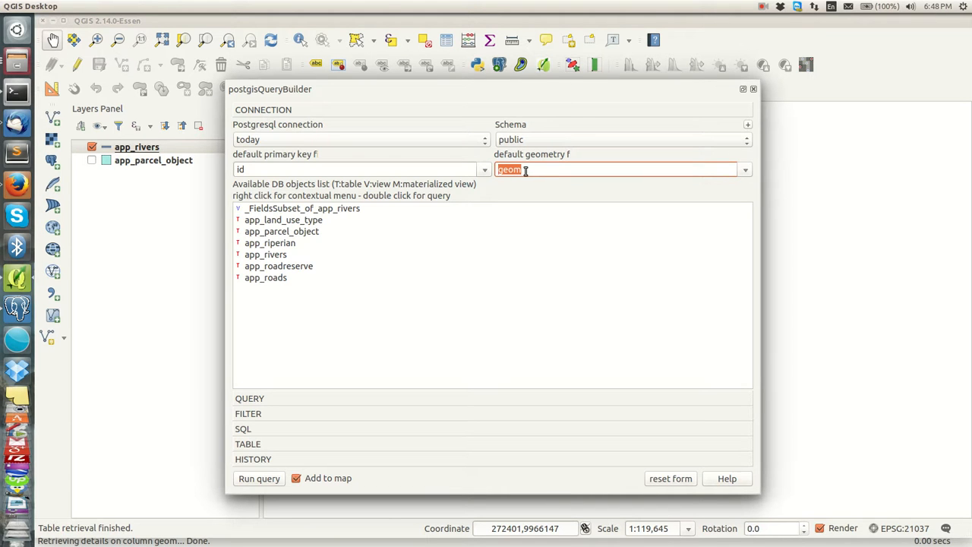
pyautogui.click(521, 191)
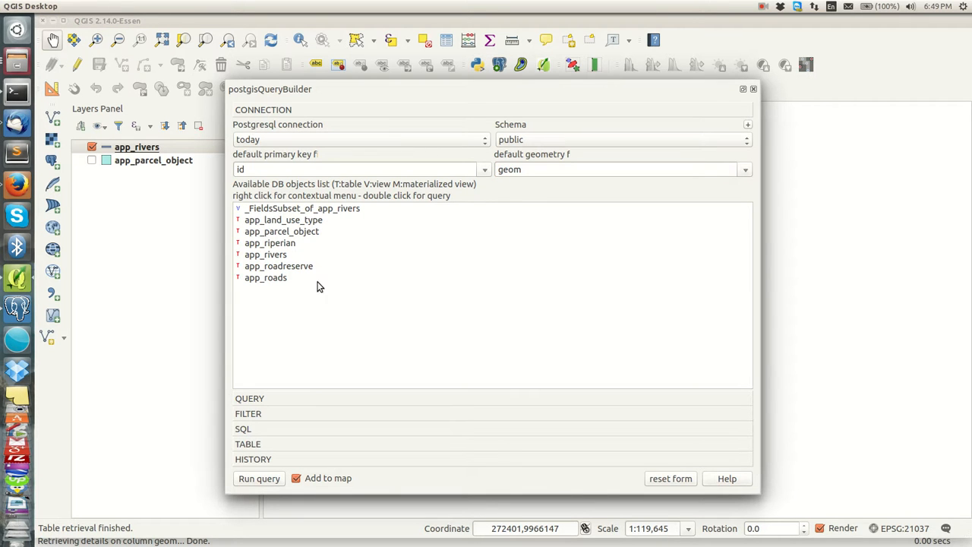
# Step: Auto-detect keys for app_parcel_object, then pick app_rivers (152 features, key id, SRID 21037) for the query
pyautogui.moveTo(300, 278); pyautogui.dragTo(237, 220)
pyautogui.moveTo(286, 286); pyautogui.dragTo(260, 247)
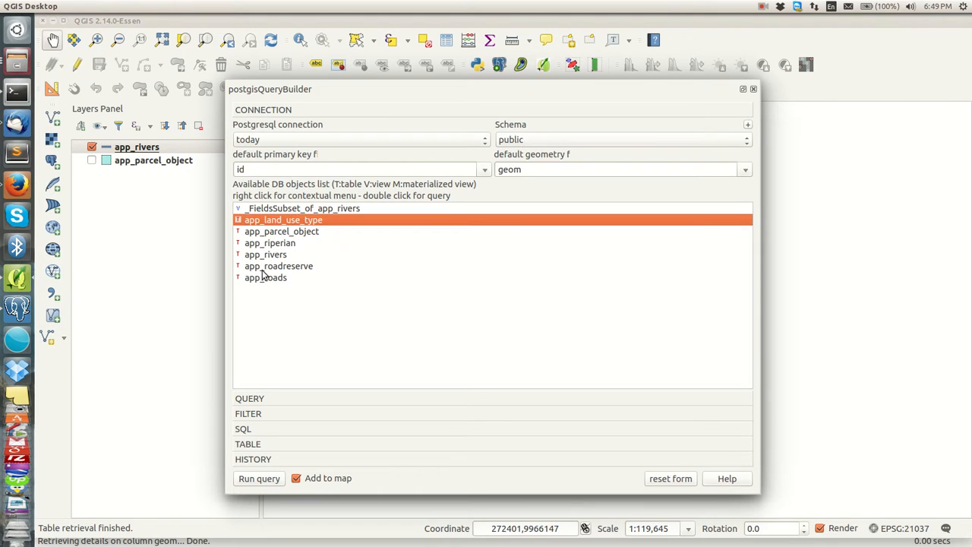
pyautogui.click(285, 237)
pyautogui.rightClick(285, 236)
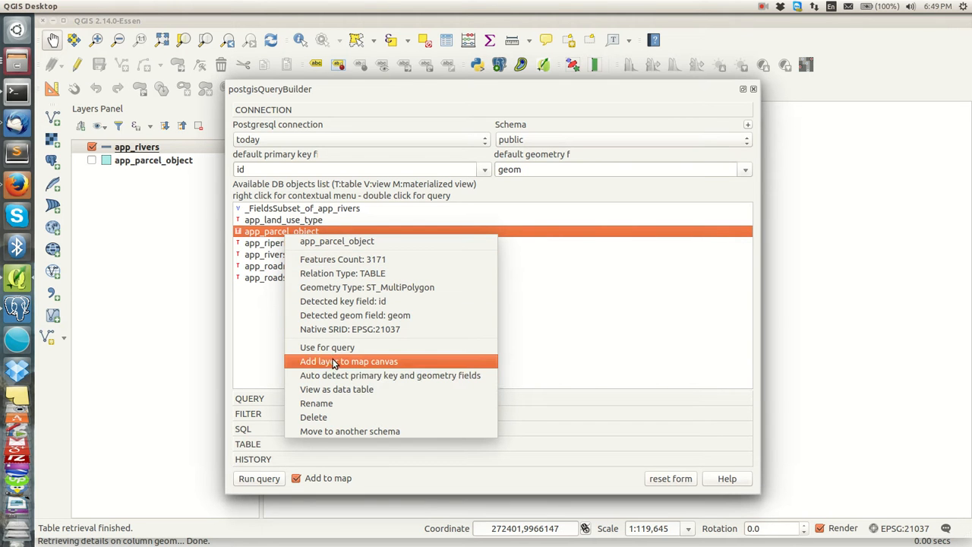
pyautogui.click(433, 375)
pyautogui.click(406, 172)
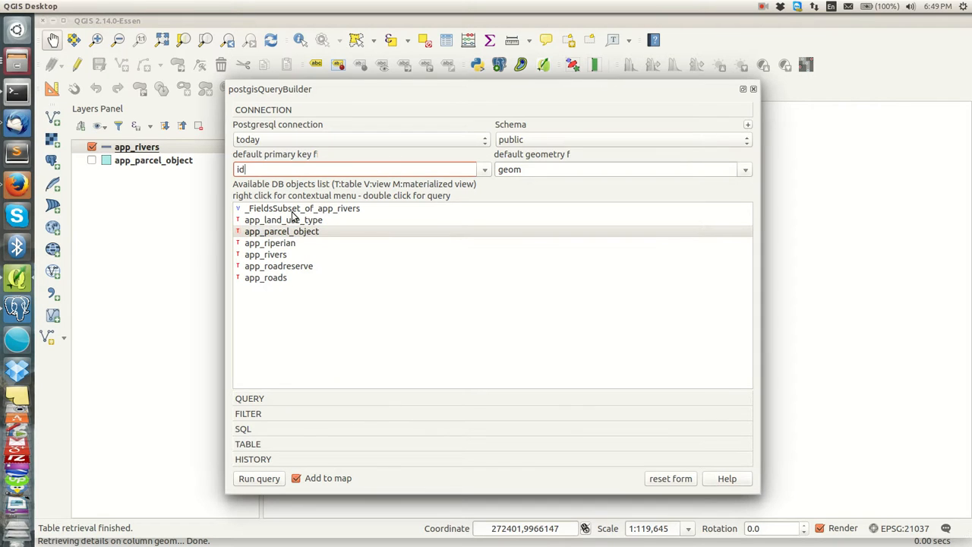
pyautogui.rightClick(281, 256)
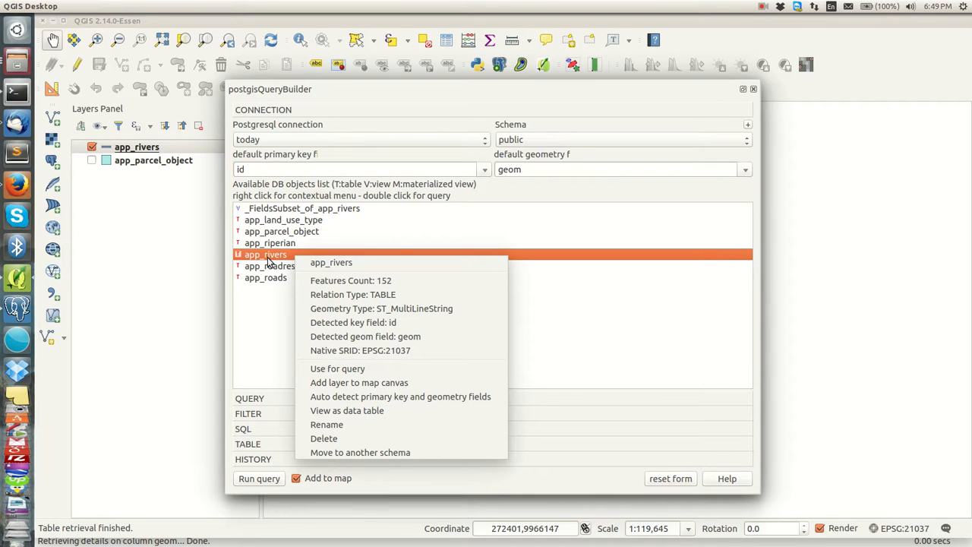
pyautogui.click(354, 369)
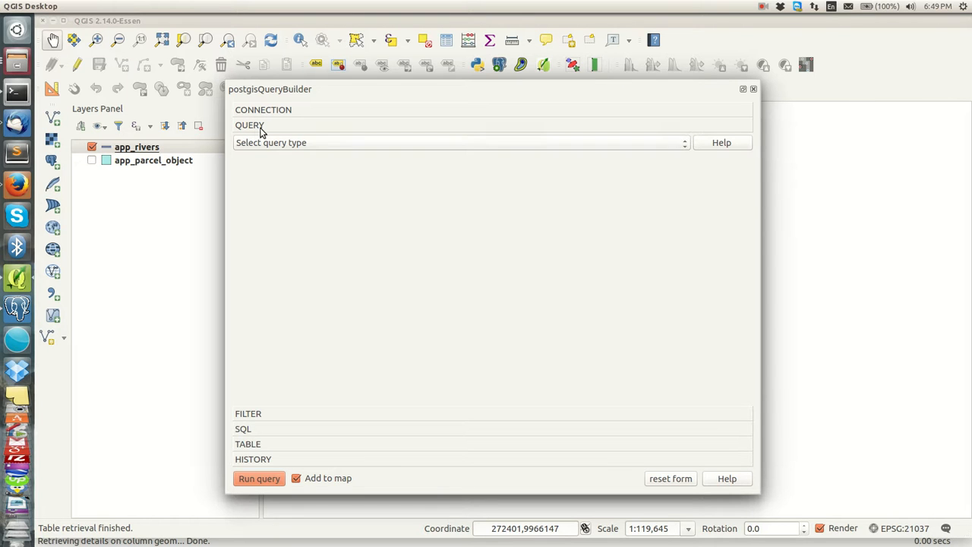
# Step: Make a FIELDS SELECTION query with Layer A app_rivers, ticking id and river_type, and expand FILTER
pyautogui.click(309, 143)
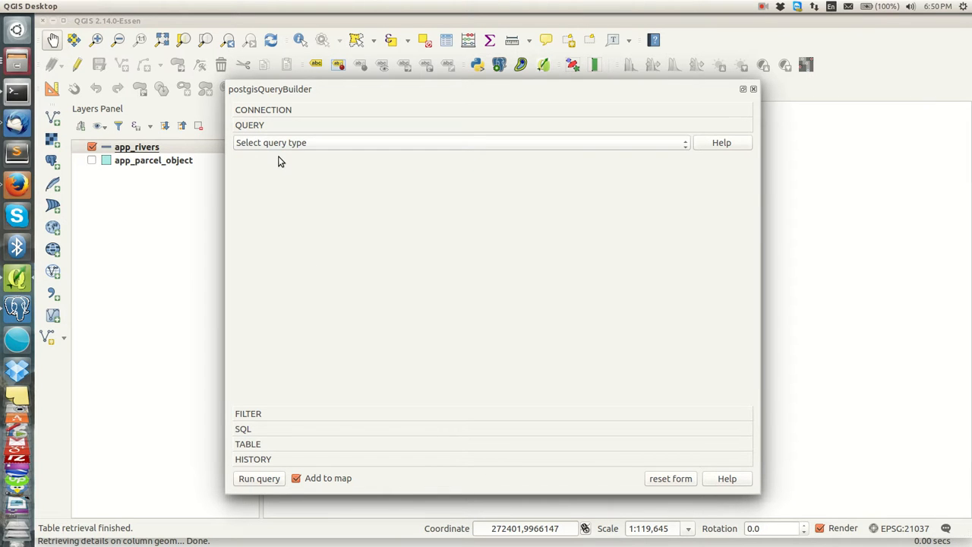
pyautogui.click(278, 161)
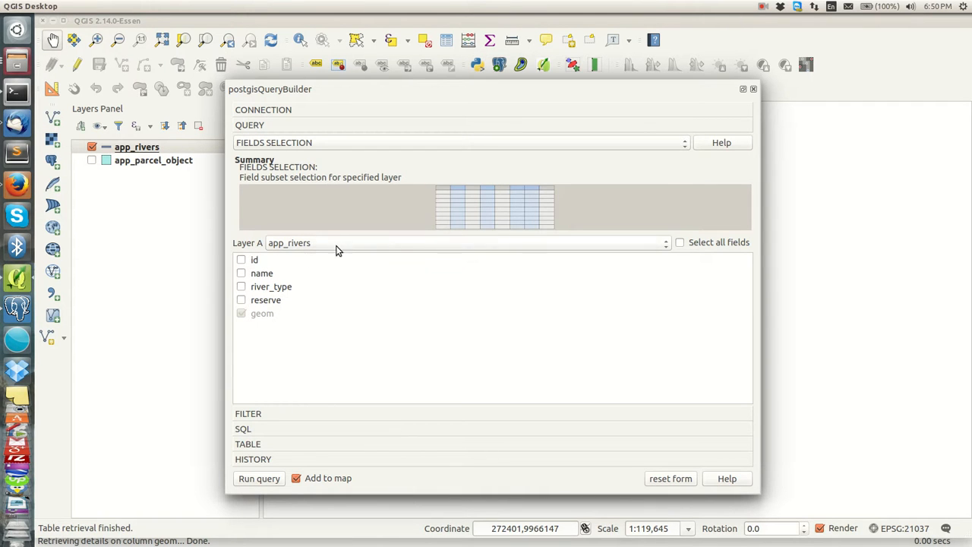
pyautogui.click(327, 245)
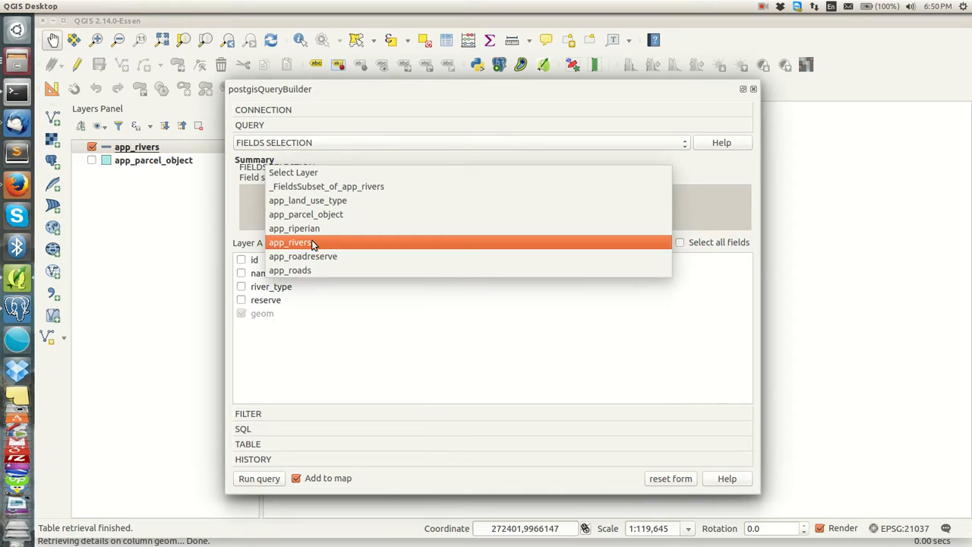
pyautogui.click(311, 240)
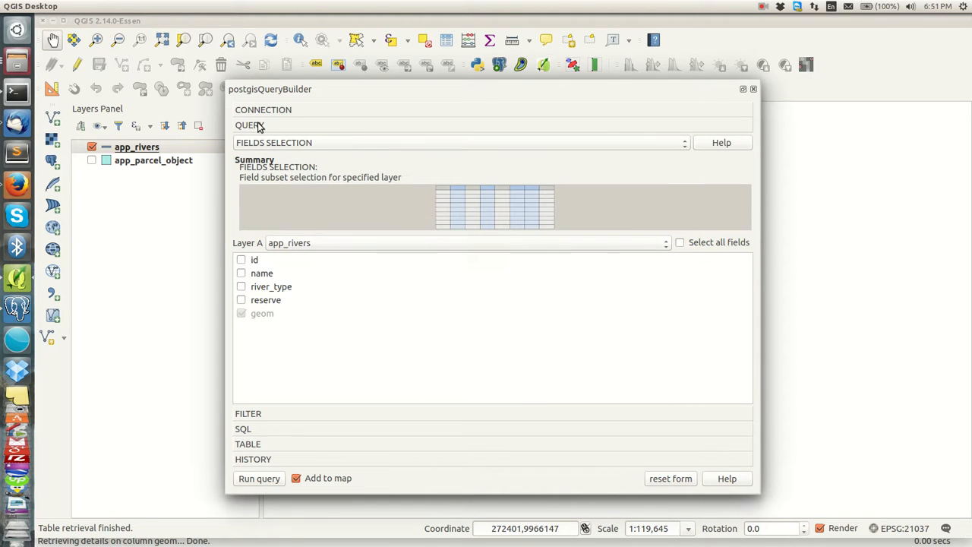
pyautogui.click(242, 261)
pyautogui.click(241, 287)
pyautogui.click(257, 414)
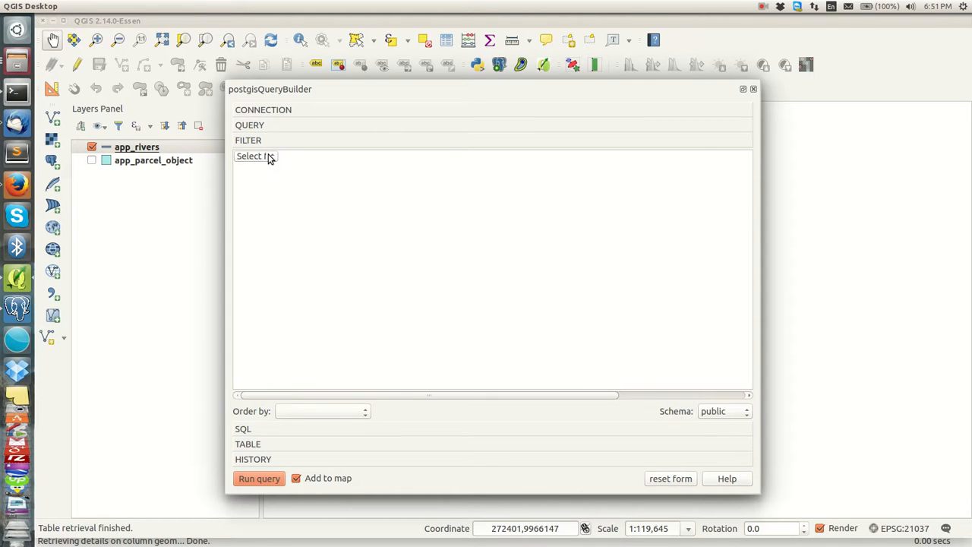
# Step: Add an attribute filter restricting river_type to equal Seasonal
pyautogui.click(268, 157)
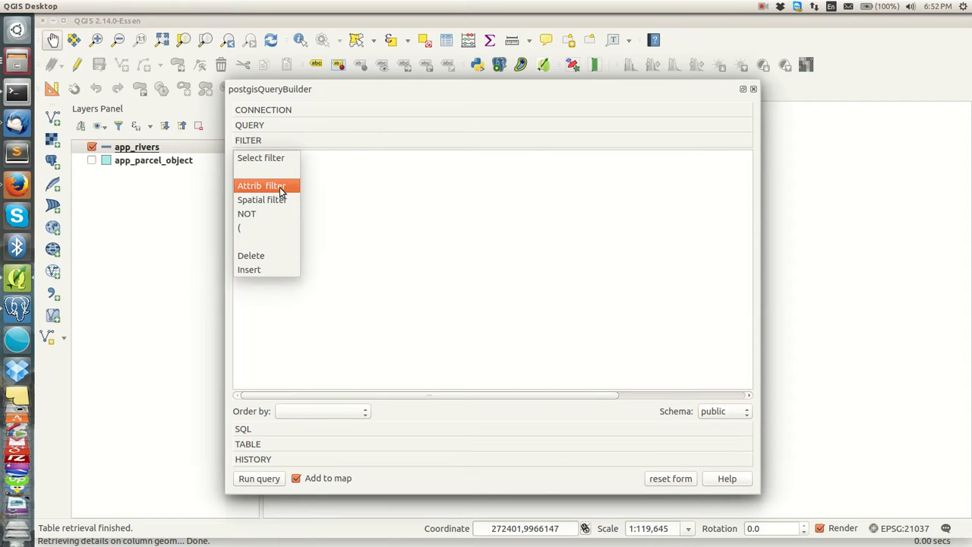
pyautogui.click(278, 190)
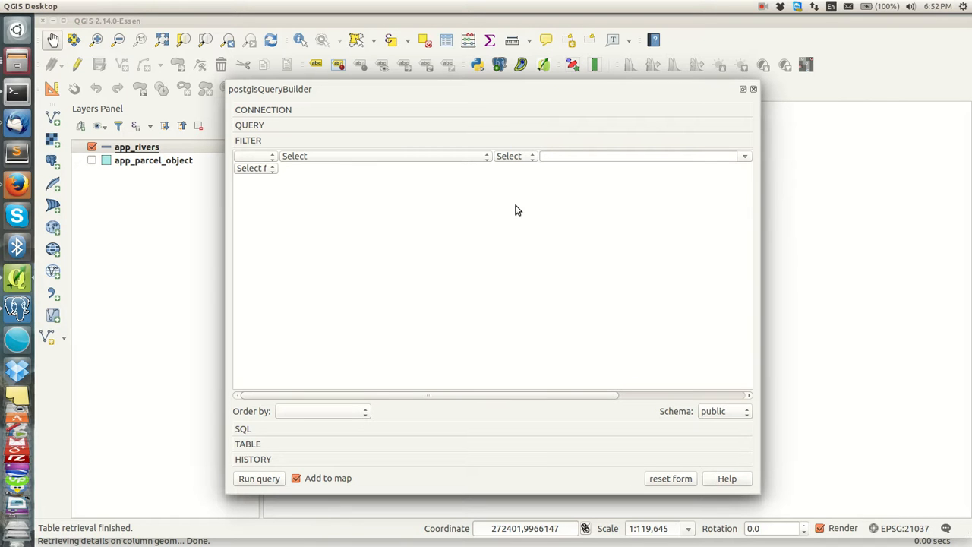
pyautogui.click(339, 157)
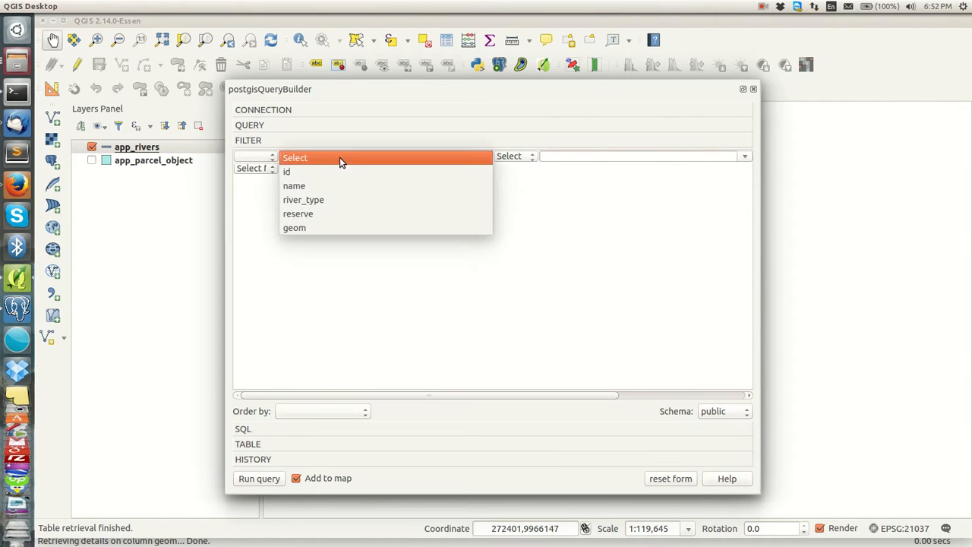
pyautogui.click(315, 199)
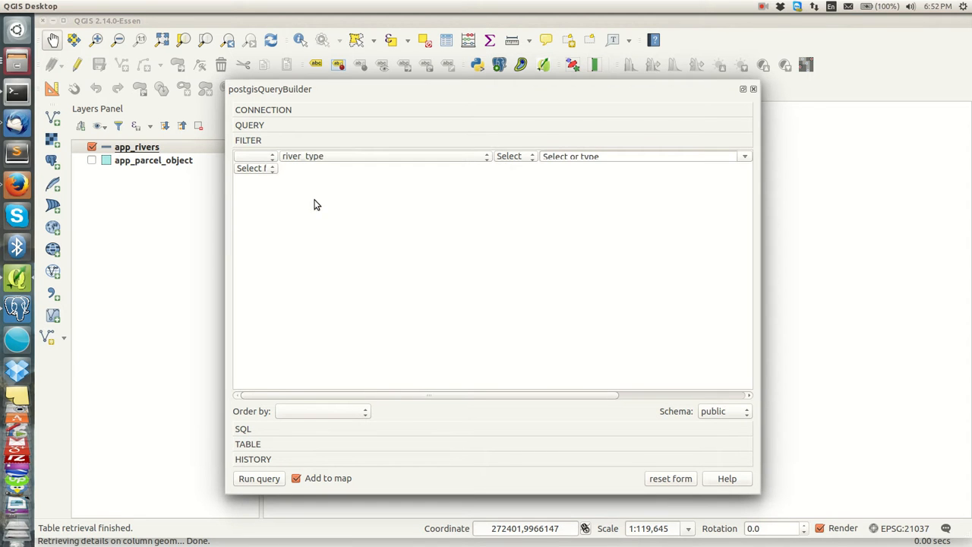
pyautogui.click(527, 158)
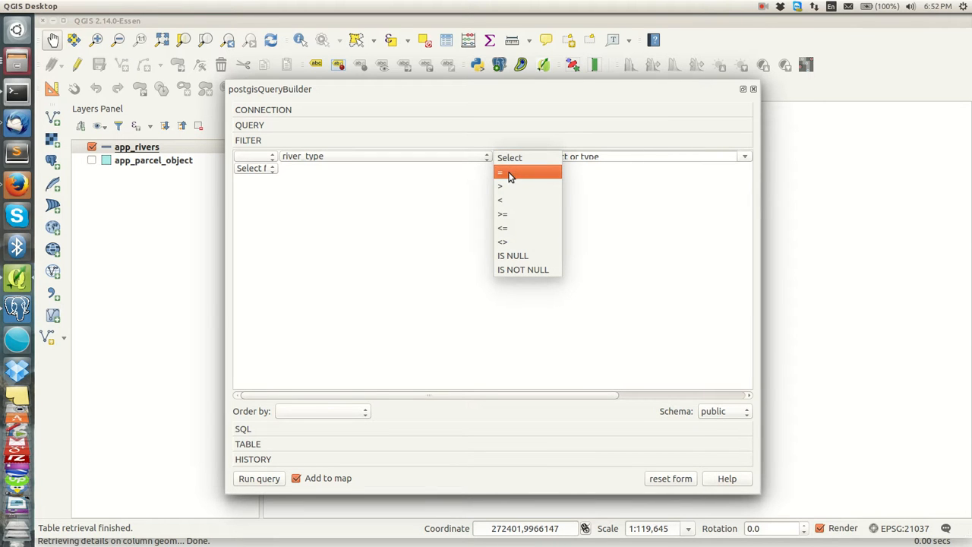
pyautogui.click(511, 177)
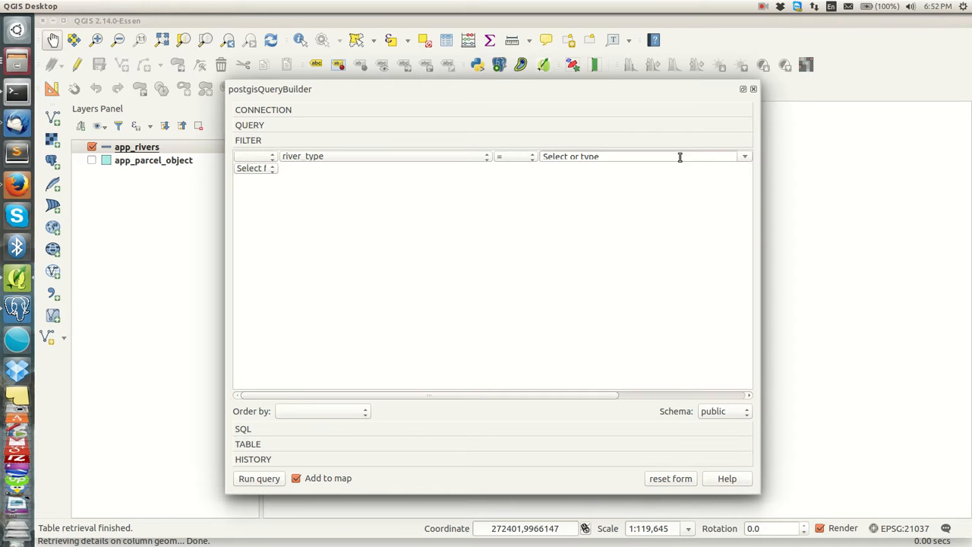
pyautogui.click(746, 158)
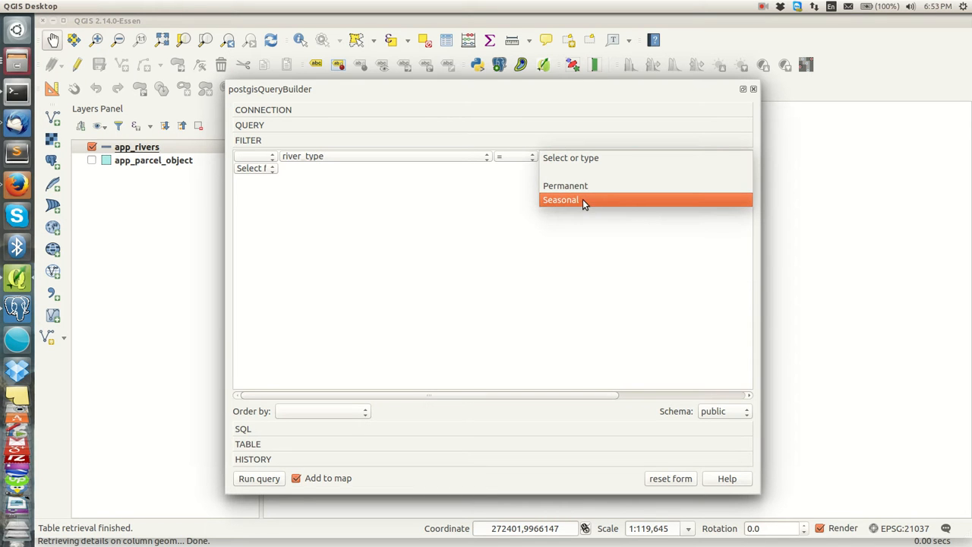
pyautogui.click(583, 199)
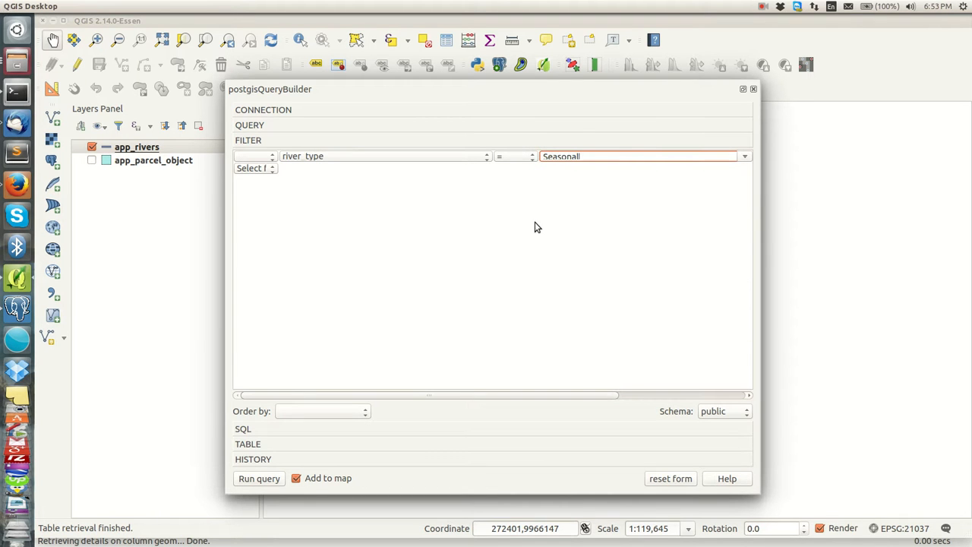
# Step: Order the results by id and reveal the generated CREATE VIEW SQL
pyautogui.click(356, 415)
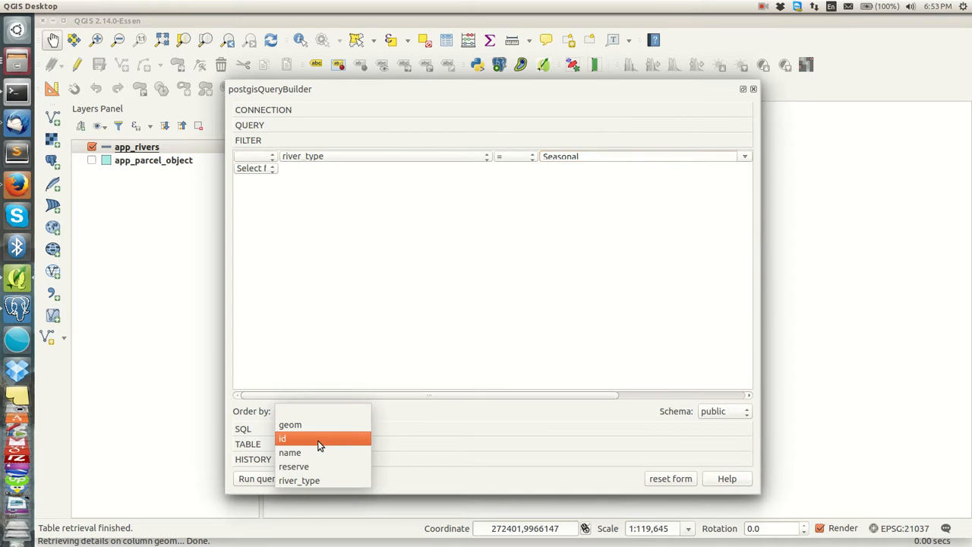
pyautogui.click(334, 438)
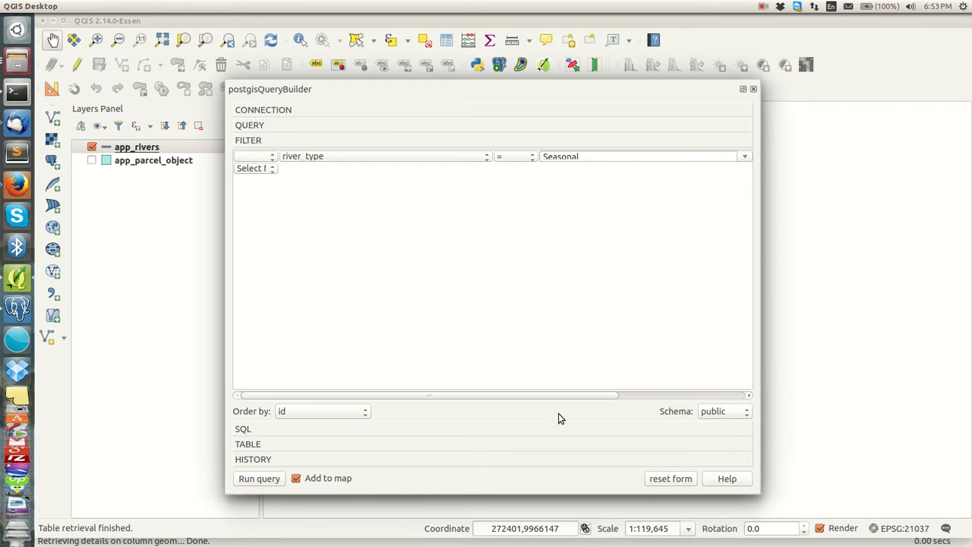
pyautogui.click(252, 431)
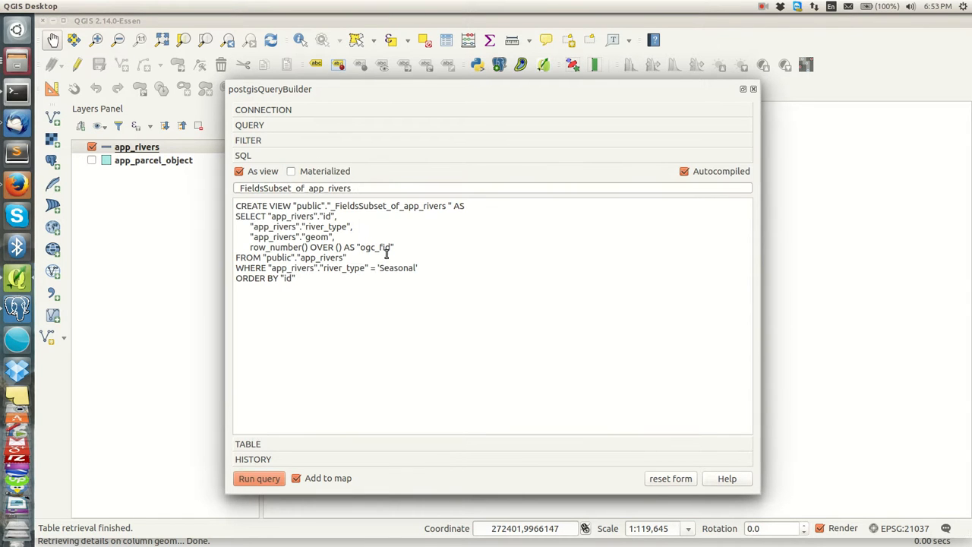
# Step: Highlight the SELECT block, the view name FieldsSubset_of_app_rivers, the column lines and app_rivers
pyautogui.moveTo(321, 281); pyautogui.dragTo(232, 206)
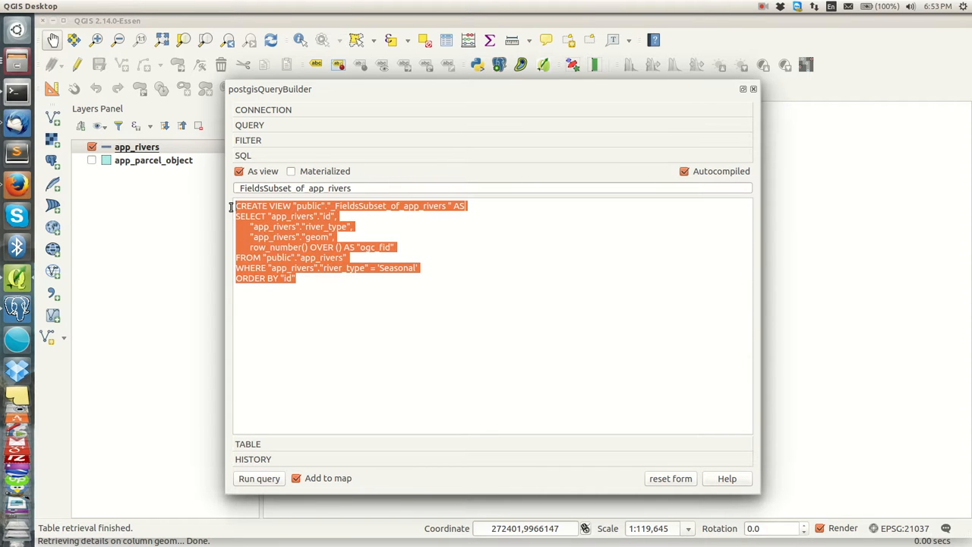
pyautogui.click(360, 223)
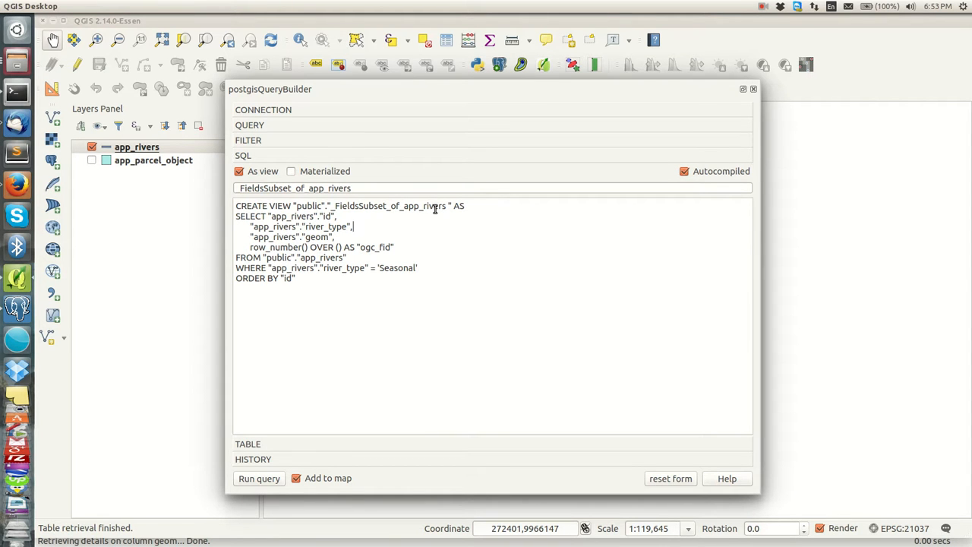
pyautogui.moveTo(444, 206); pyautogui.dragTo(332, 208)
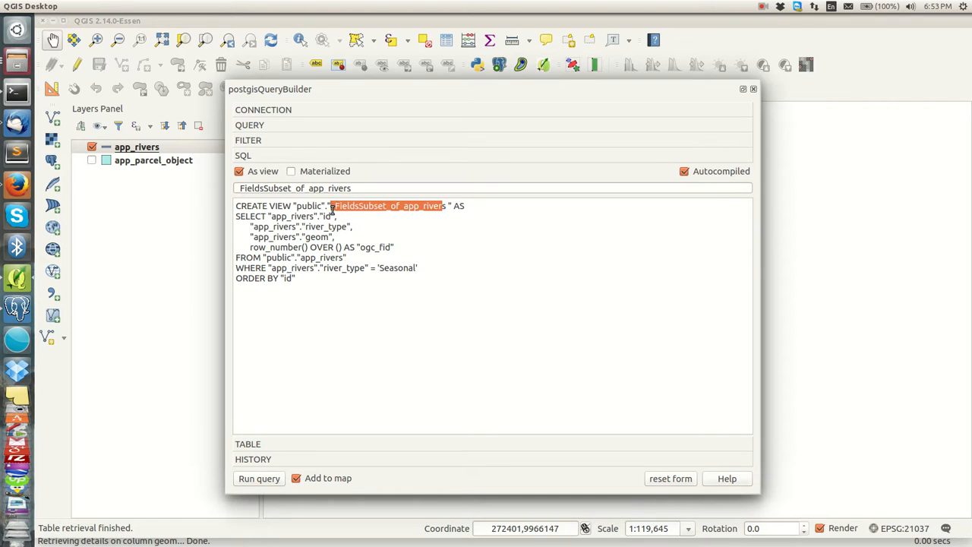
pyautogui.click(484, 211)
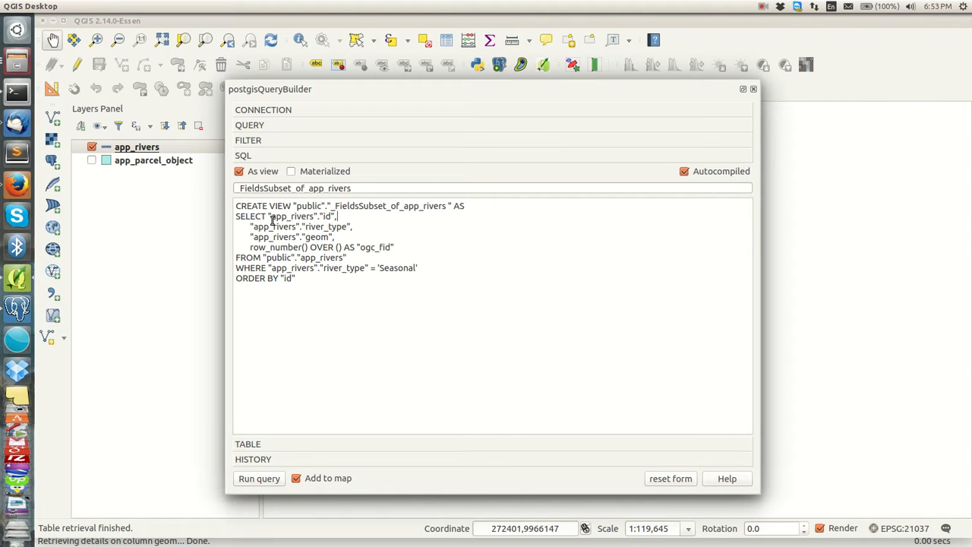
pyautogui.moveTo(397, 247); pyautogui.dragTo(235, 217)
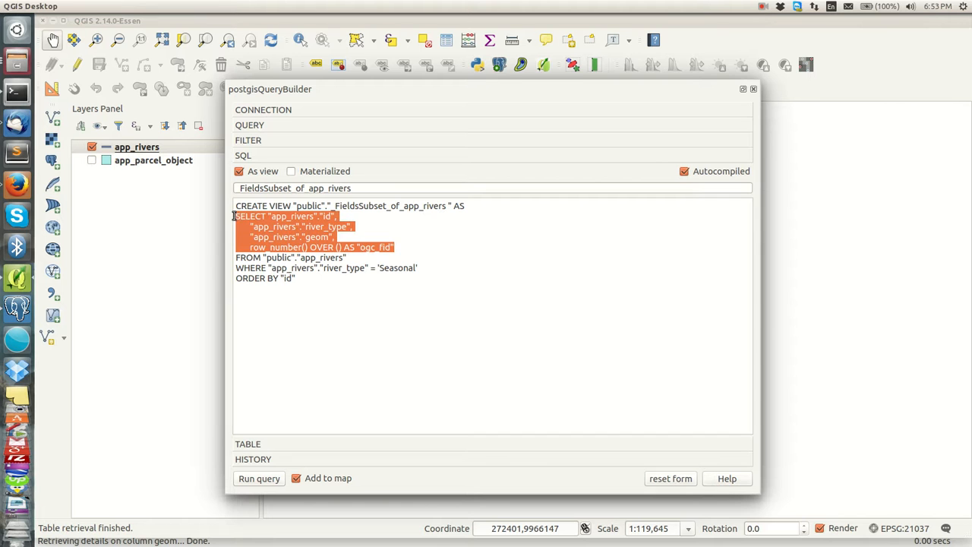
pyautogui.click(282, 225)
pyautogui.moveTo(272, 216); pyautogui.dragTo(310, 220)
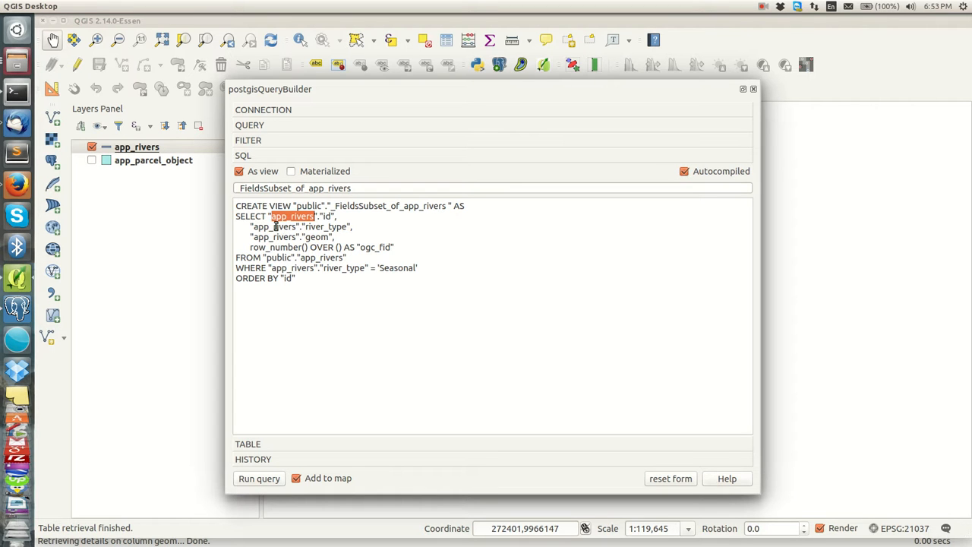
pyautogui.click(306, 226)
# Step: Point out the id, river_type, geom columns, FROM table, WHERE river_type = 'Seasonal' and ORDER BY
pyautogui.moveTo(307, 227); pyautogui.dragTo(329, 236)
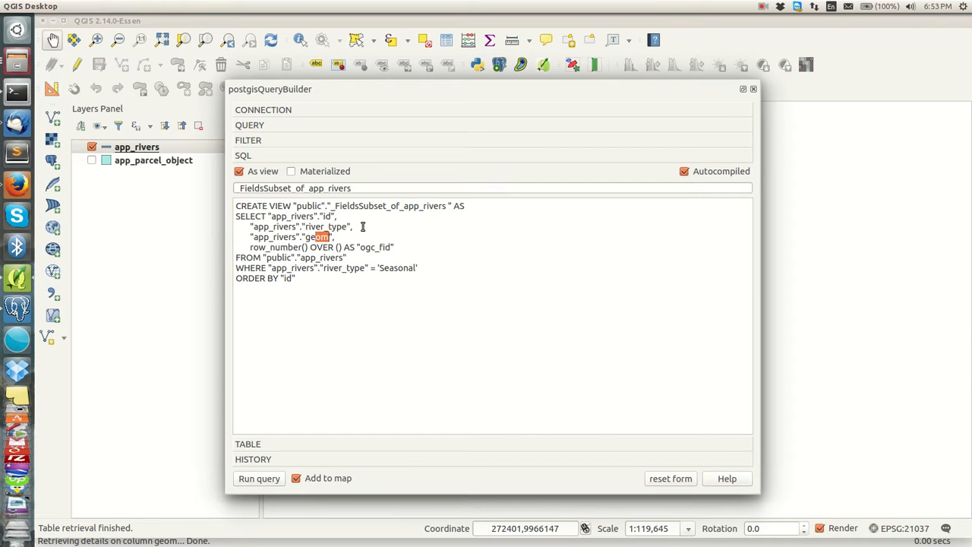
pyautogui.moveTo(336, 217); pyautogui.dragTo(319, 236)
pyautogui.moveTo(347, 258); pyautogui.dragTo(302, 258)
pyautogui.moveTo(256, 258); pyautogui.dragTo(268, 261)
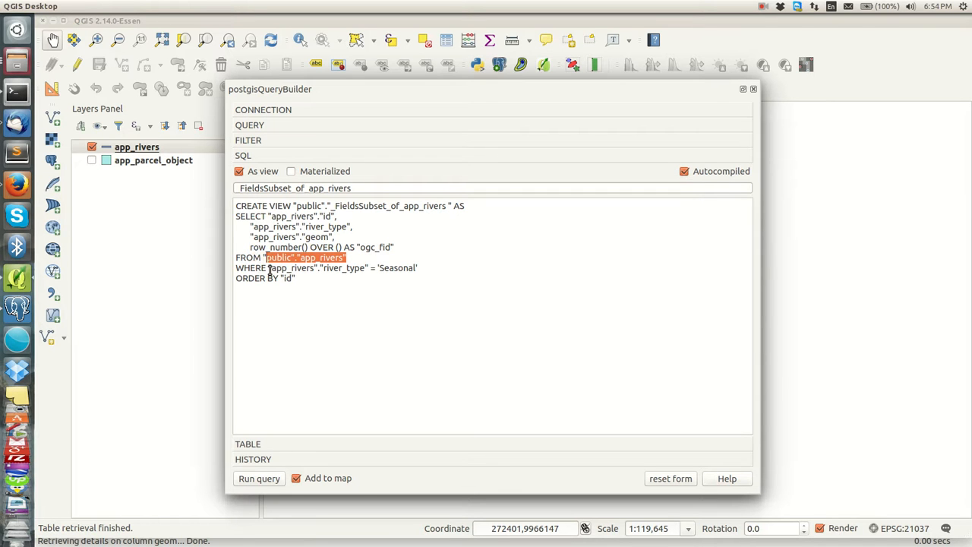
pyautogui.moveTo(270, 267); pyautogui.dragTo(290, 269)
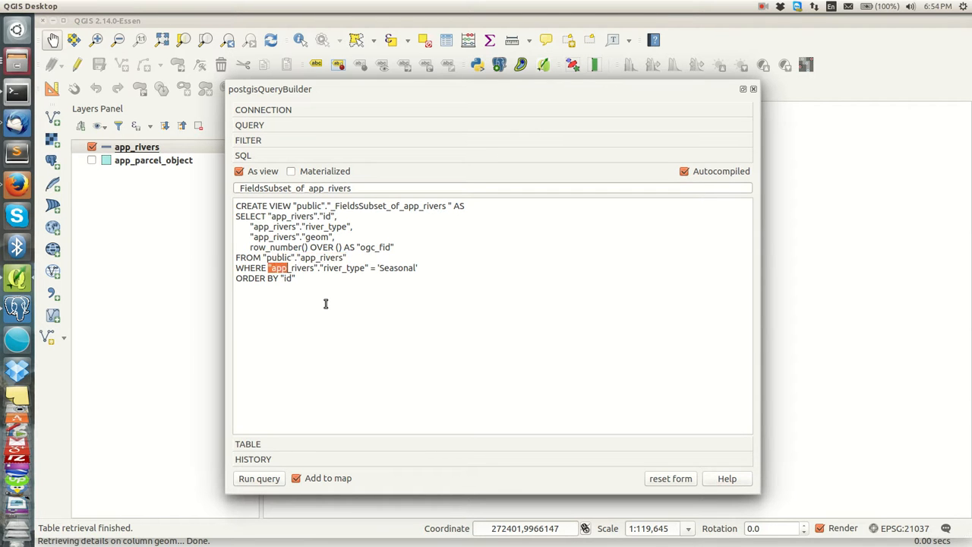
pyautogui.click(326, 266)
pyautogui.moveTo(376, 267); pyautogui.dragTo(427, 275)
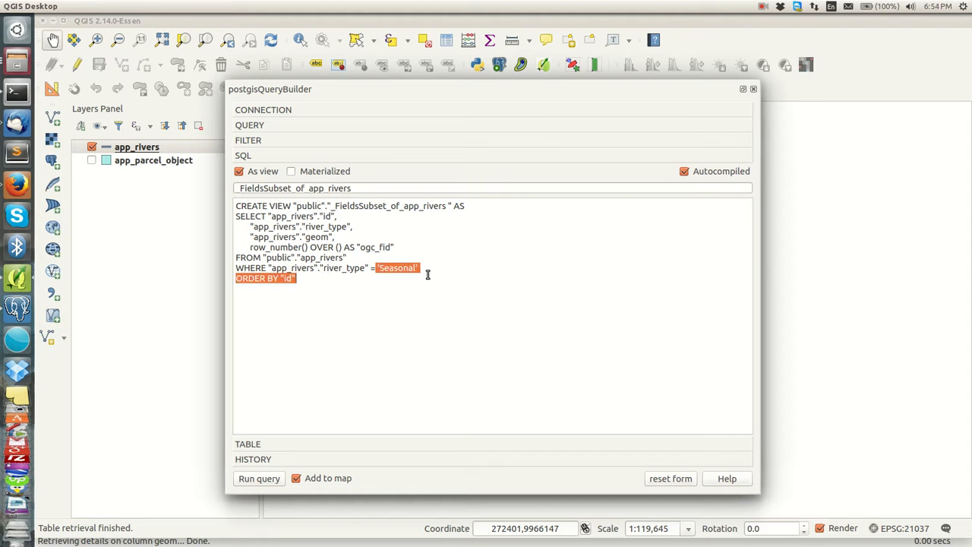
pyautogui.click(422, 267)
pyautogui.moveTo(299, 279); pyautogui.dragTo(233, 284)
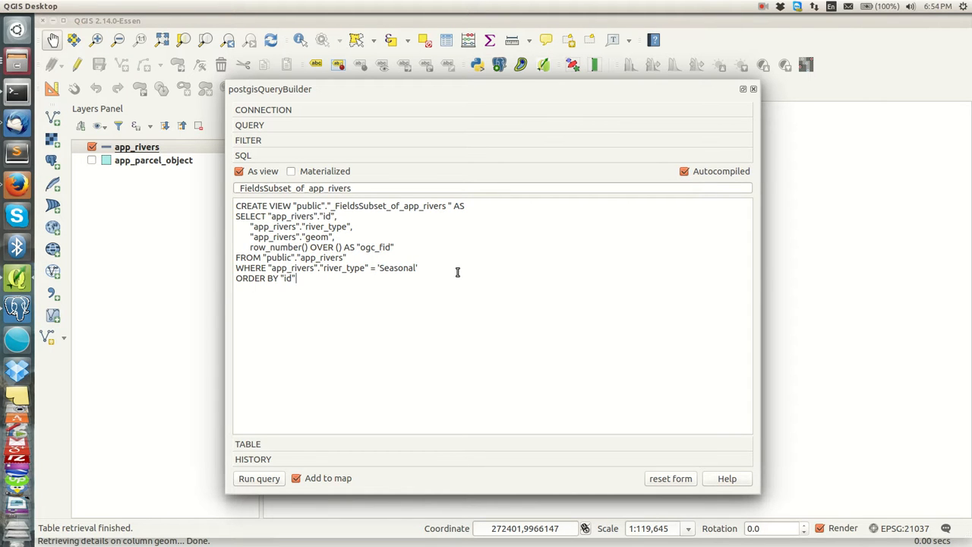
pyautogui.click(251, 444)
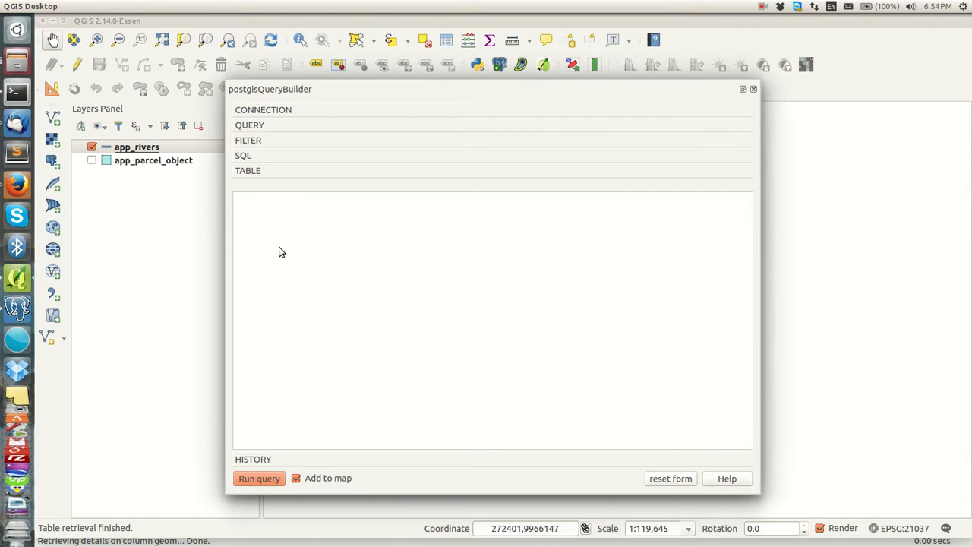
# Step: Run the query to add _FieldsSubset_of_app_rivers, close the builder, and uncheck app_rivers
pyautogui.click(260, 481)
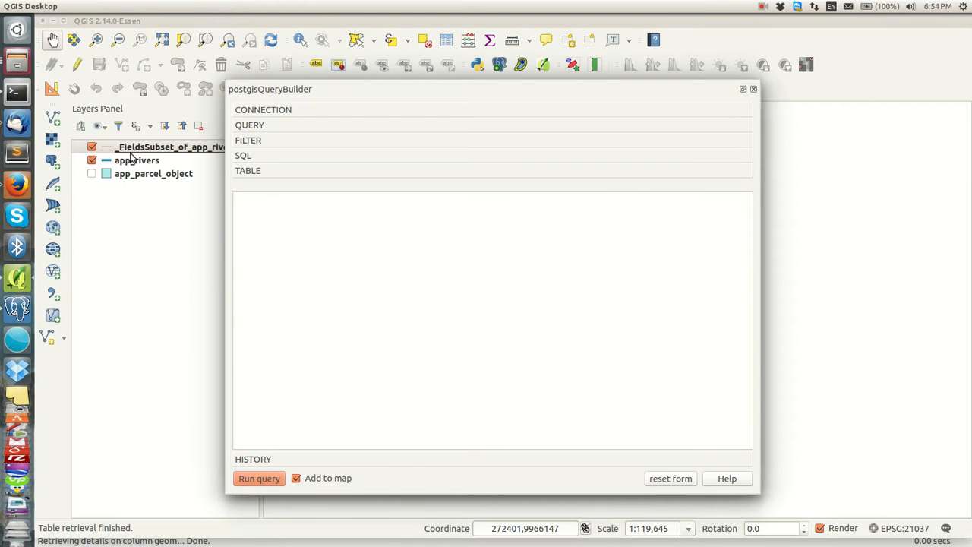
pyautogui.click(753, 90)
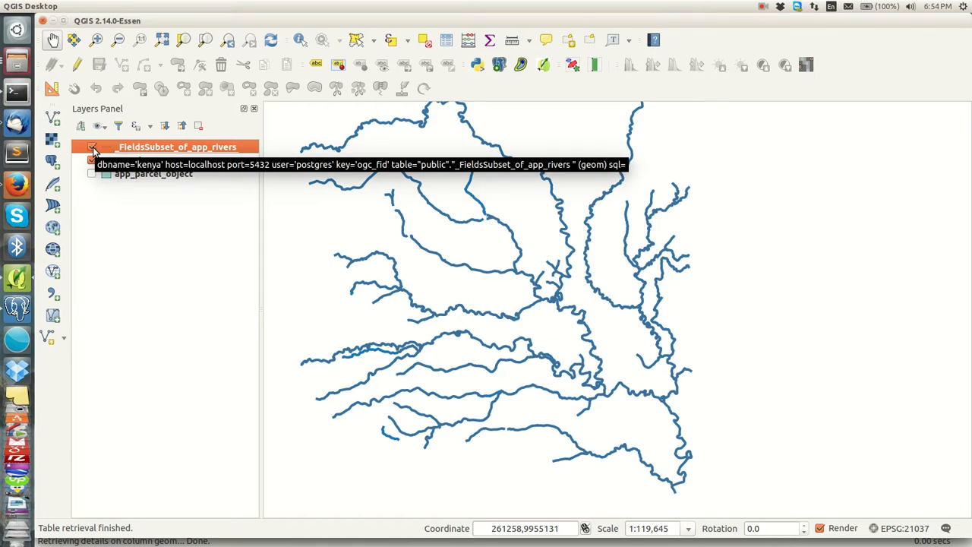
pyautogui.click(92, 148)
pyautogui.click(92, 161)
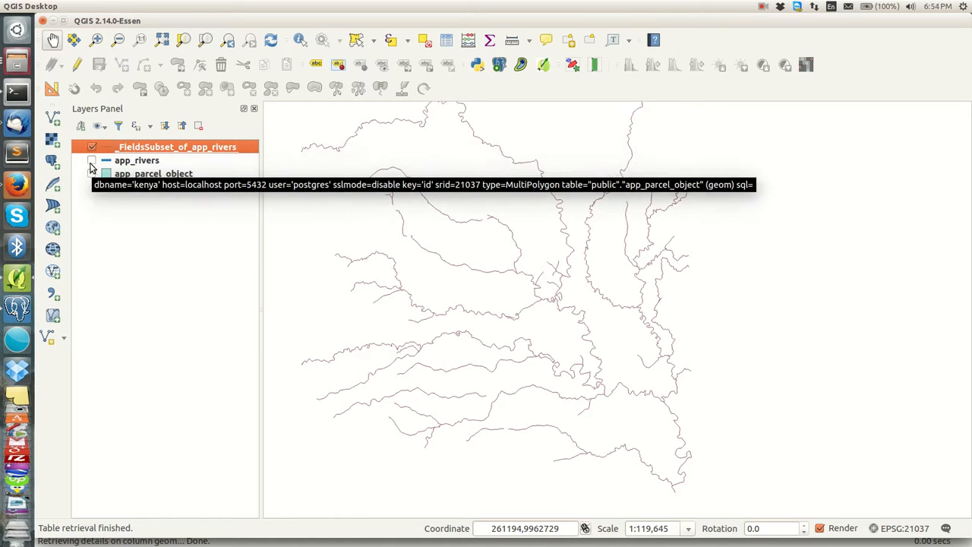
# Step: Toggle app_rivers on and off repeatedly to compare it against the seasonal subset
pyautogui.click(91, 161)
pyautogui.click(91, 161)
pyautogui.click(91, 161)
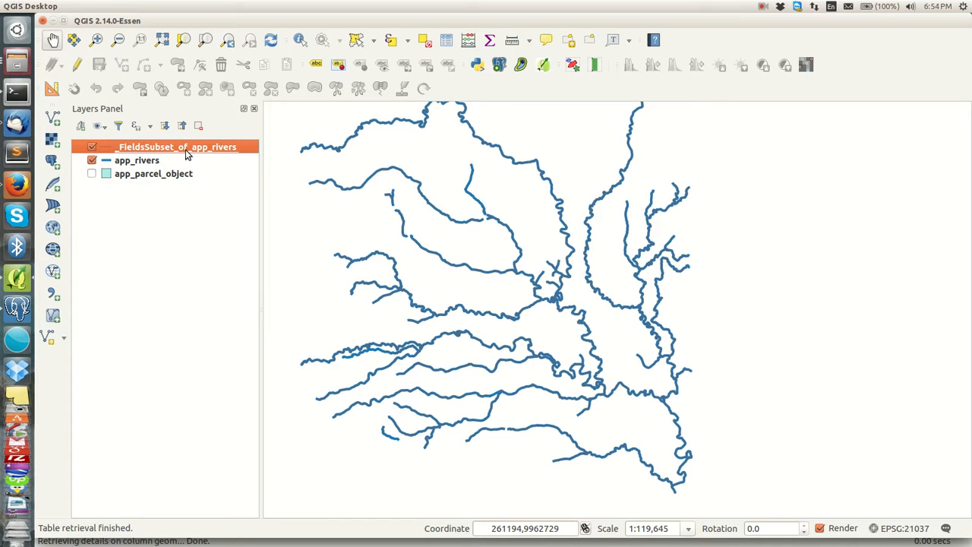
pyautogui.click(91, 161)
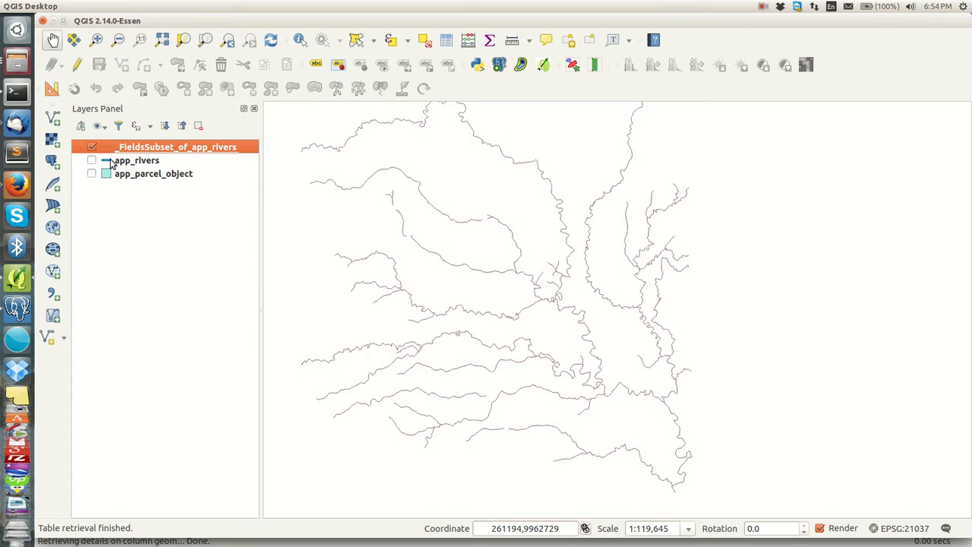
pyautogui.click(92, 161)
pyautogui.click(92, 161)
pyautogui.click(92, 161)
pyautogui.click(91, 161)
pyautogui.click(92, 161)
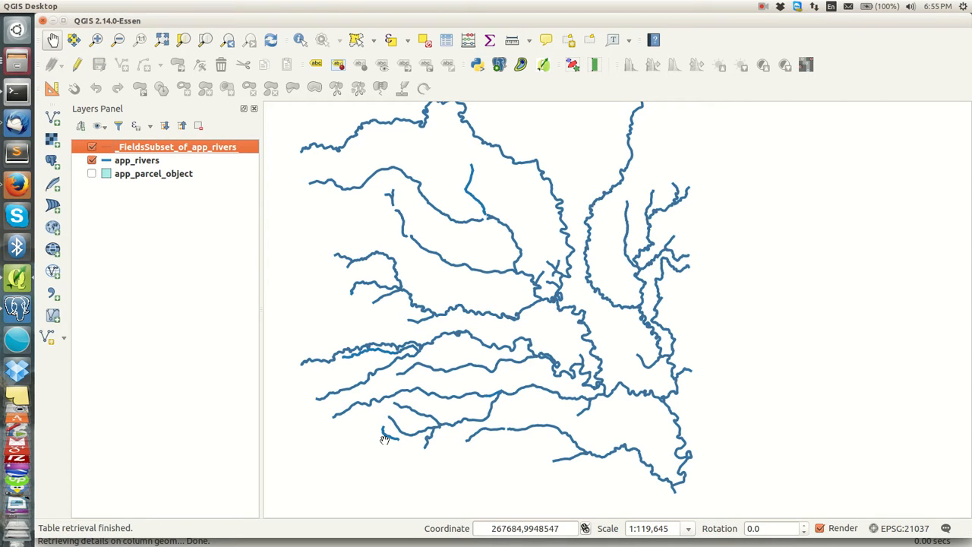
pyautogui.click(92, 161)
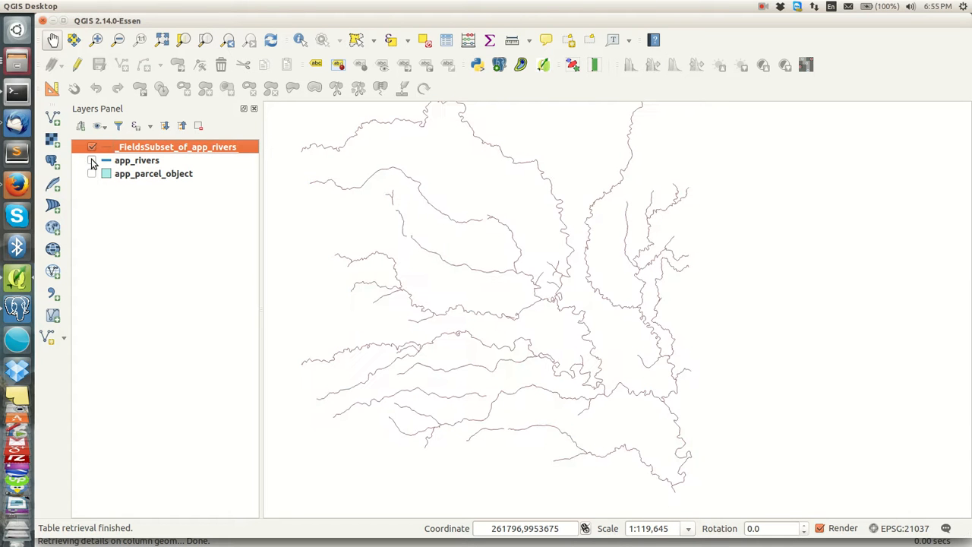
pyautogui.click(92, 161)
pyautogui.click(92, 161)
pyautogui.click(92, 161)
pyautogui.click(92, 161)
pyautogui.click(91, 161)
pyautogui.click(92, 161)
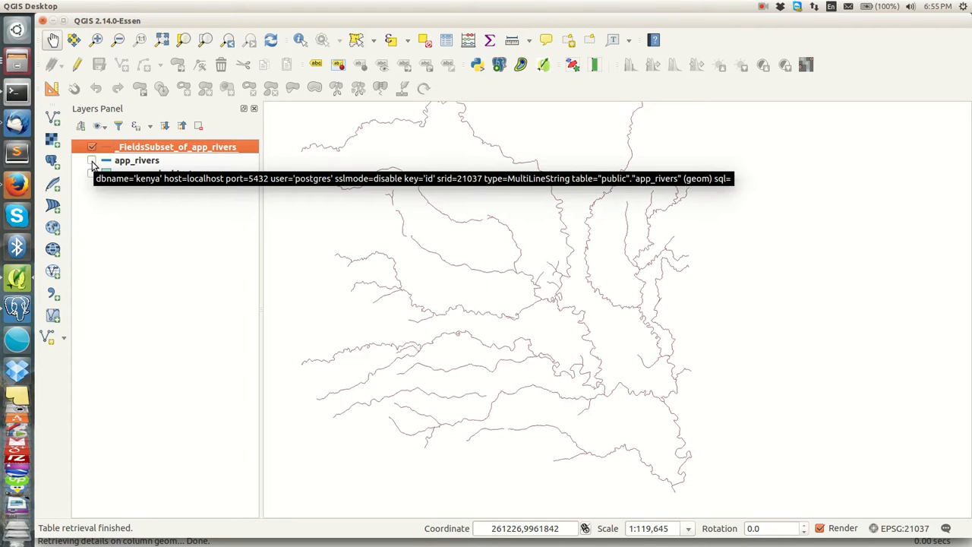
# Step: Remove the _FieldsSubset_of_app_rivers layer and show app_rivers again
pyautogui.rightClick(161, 150)
pyautogui.click(188, 183)
pyautogui.click(556, 232)
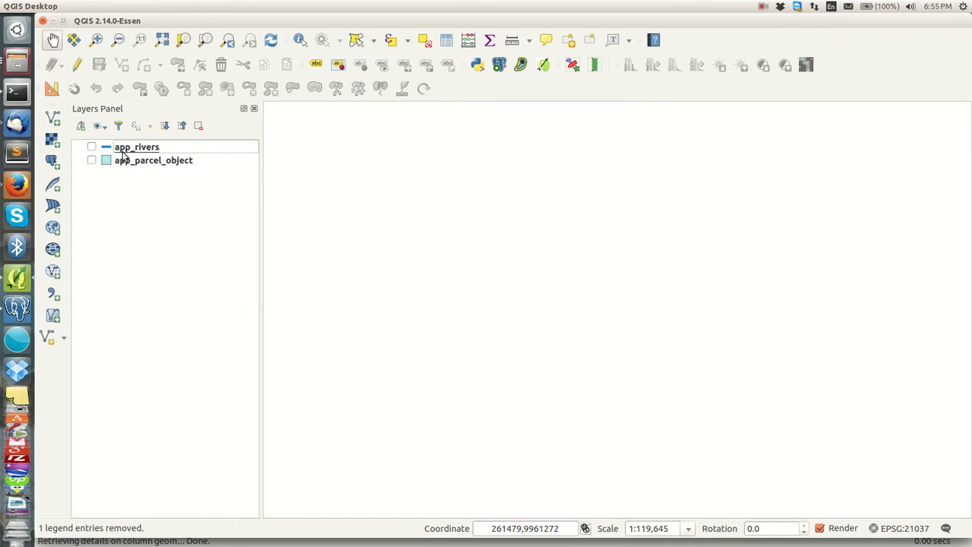
pyautogui.click(91, 148)
# Step: Reopen the PostGIS query builder and connect to the 'today' database
pyautogui.moveTo(567, 254); pyautogui.dragTo(505, 261)
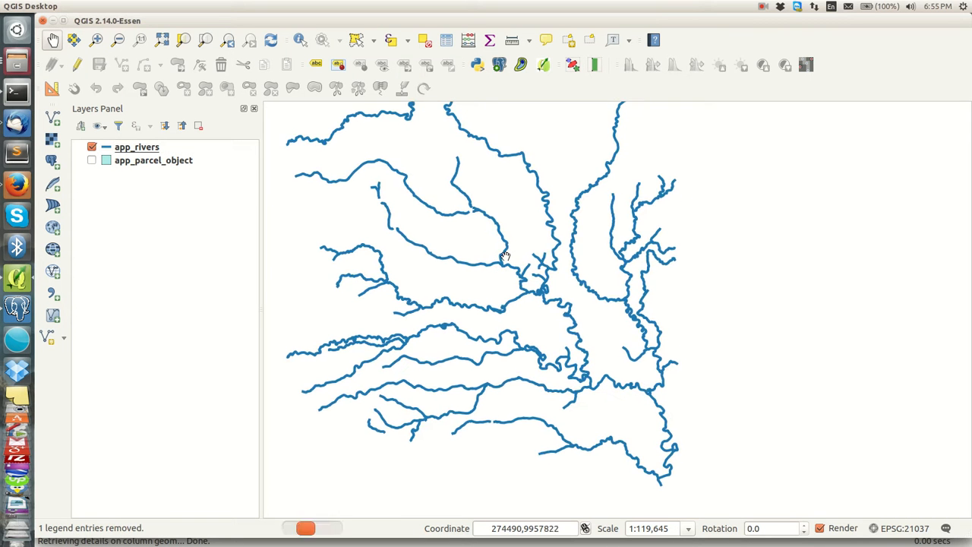
pyautogui.click(499, 65)
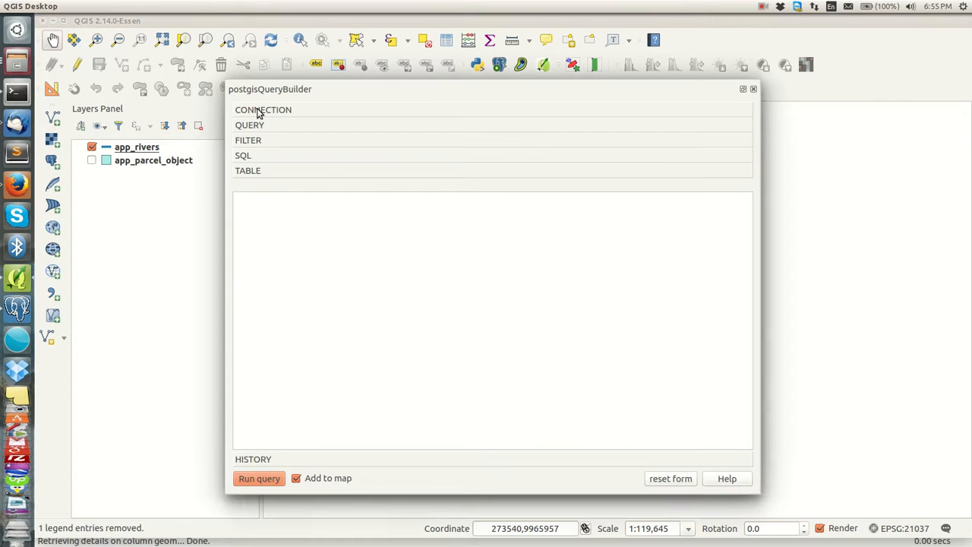
pyautogui.click(282, 109)
pyautogui.click(347, 142)
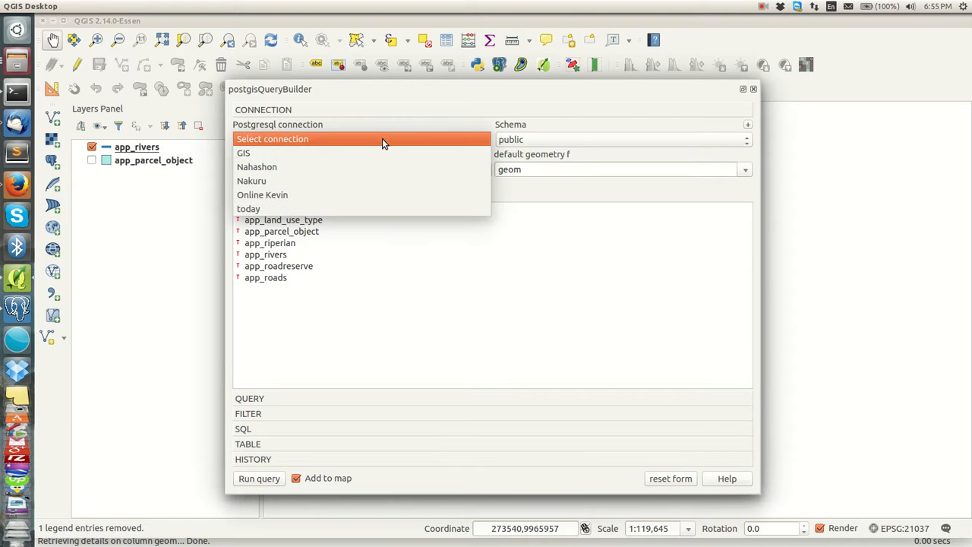
pyautogui.click(275, 209)
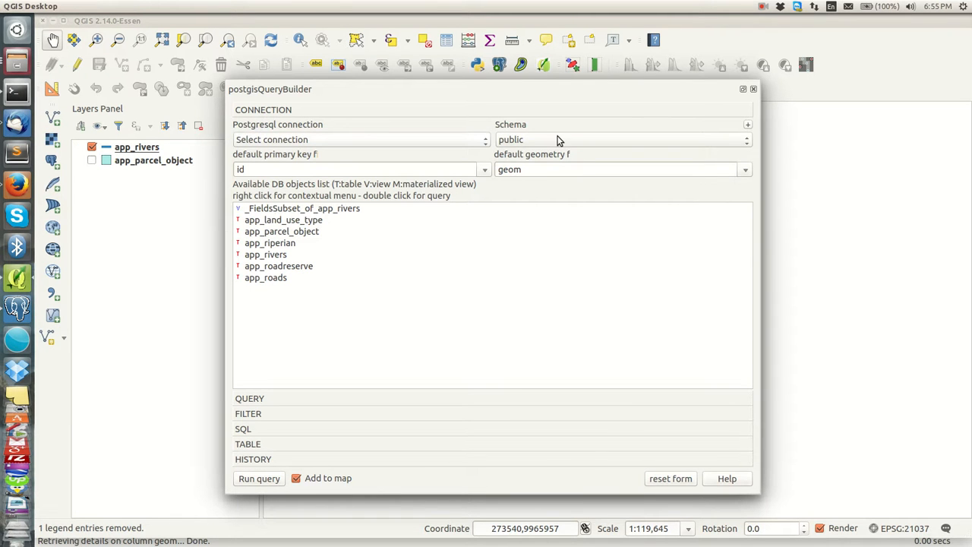
# Step: Delete the _FieldsSubset_of_app_rivers view from the database, confirming with Yes
pyautogui.click(380, 258)
pyautogui.click(262, 208)
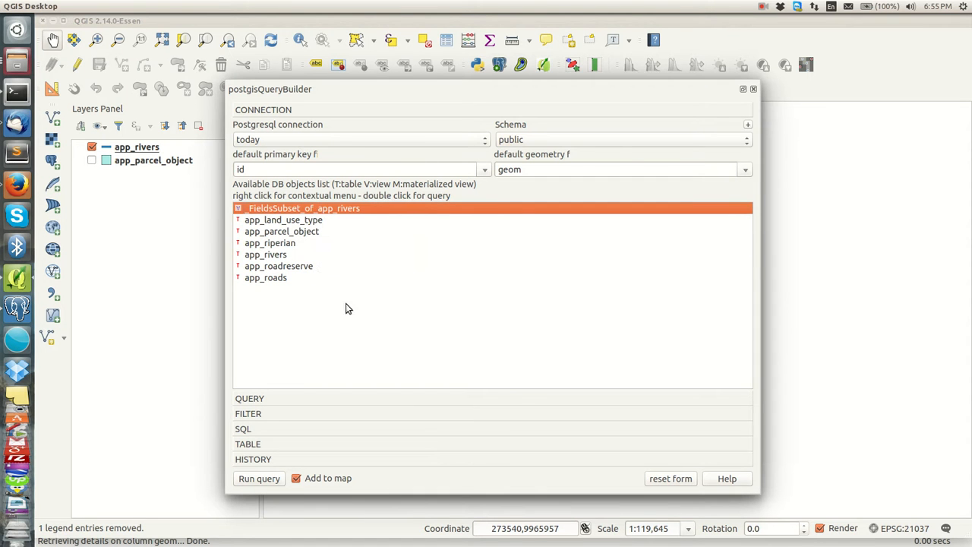
pyautogui.rightClick(303, 211)
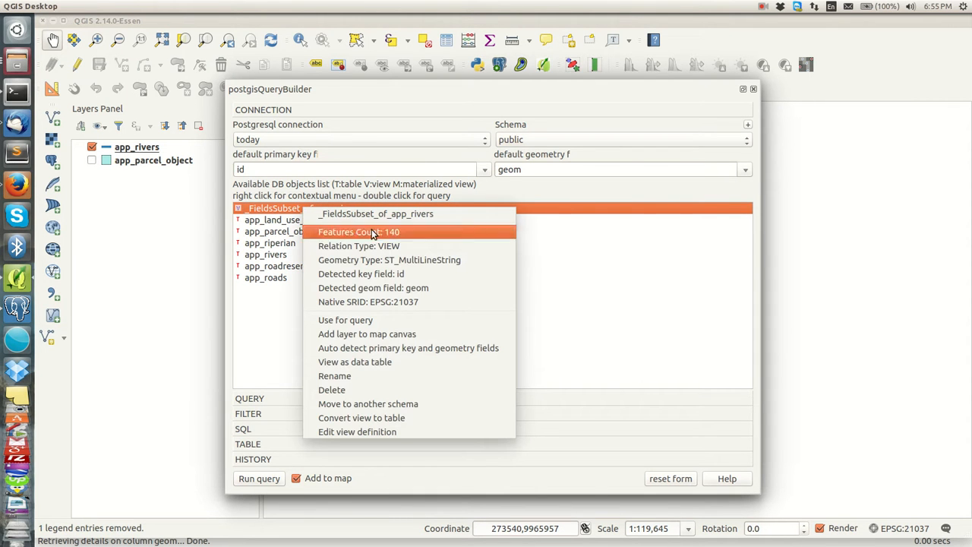
pyautogui.click(347, 391)
pyautogui.click(606, 305)
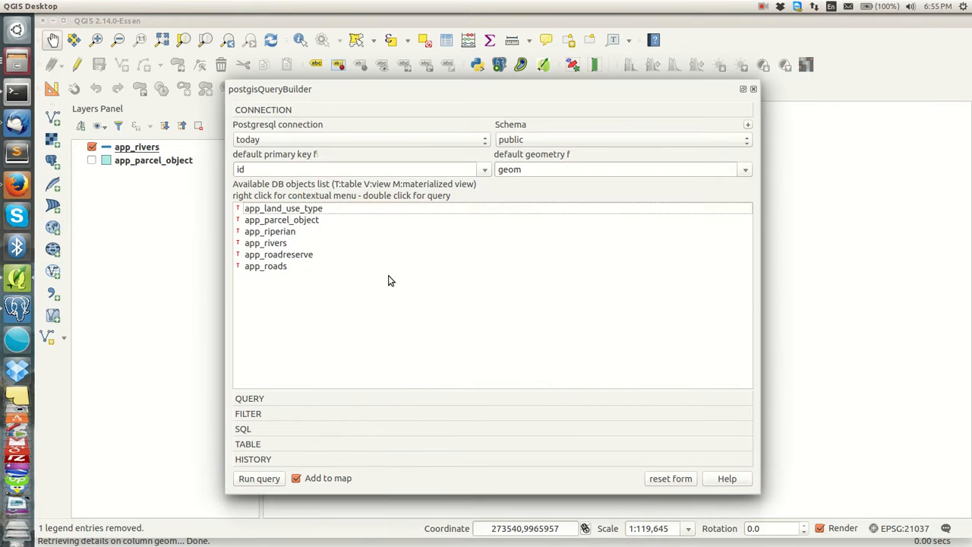
pyautogui.click(428, 269)
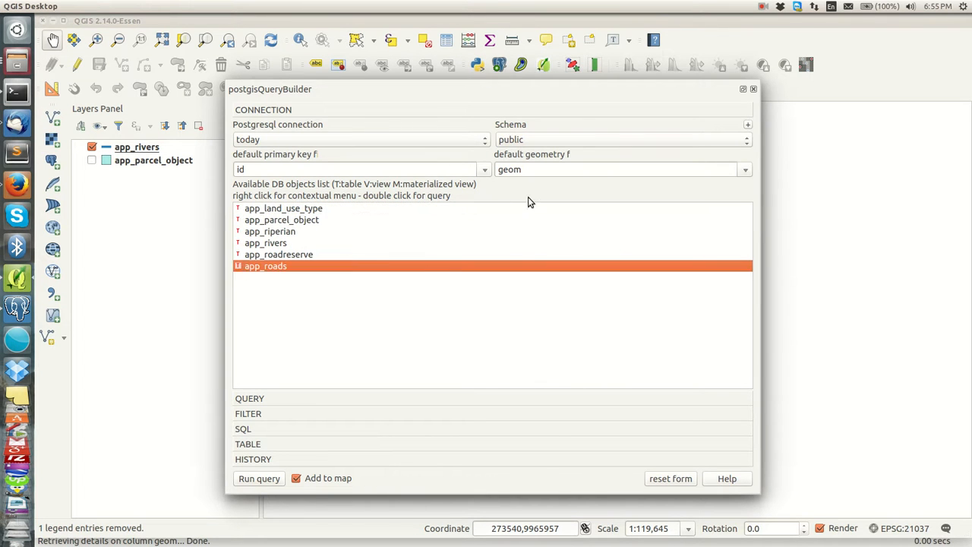
# Step: Use app_rivers for a new FIELDS SELECTION query keeping id and river_type, then open the filter types
pyautogui.rightClick(278, 244)
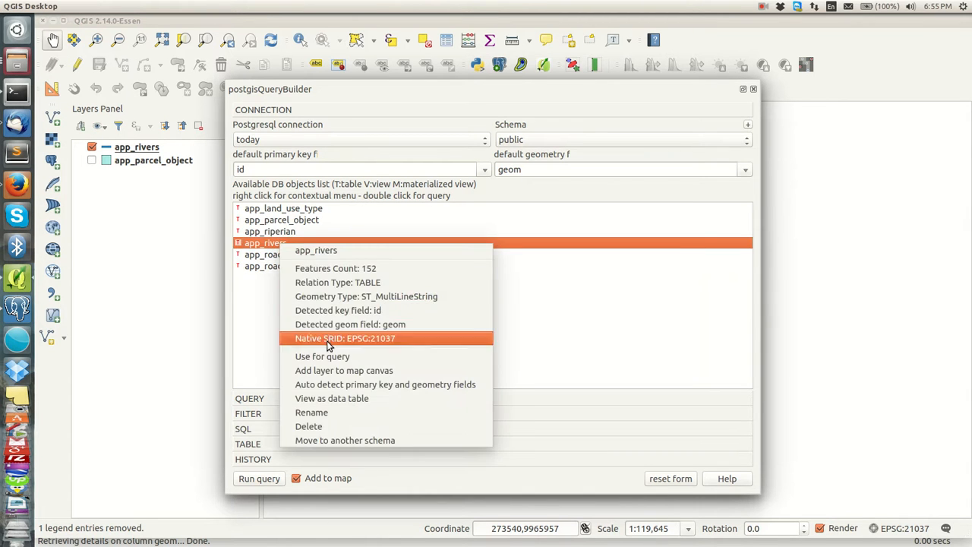
pyautogui.click(332, 357)
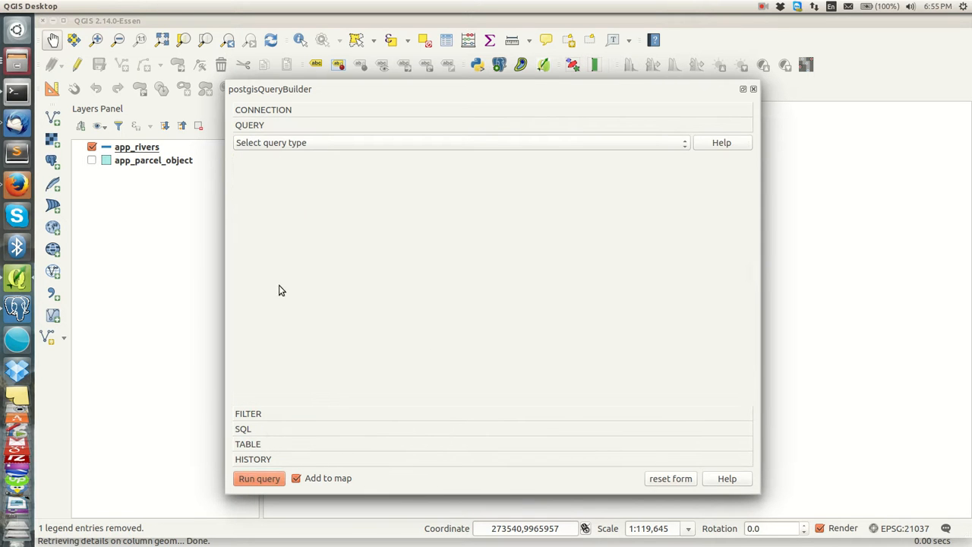
pyautogui.click(382, 145)
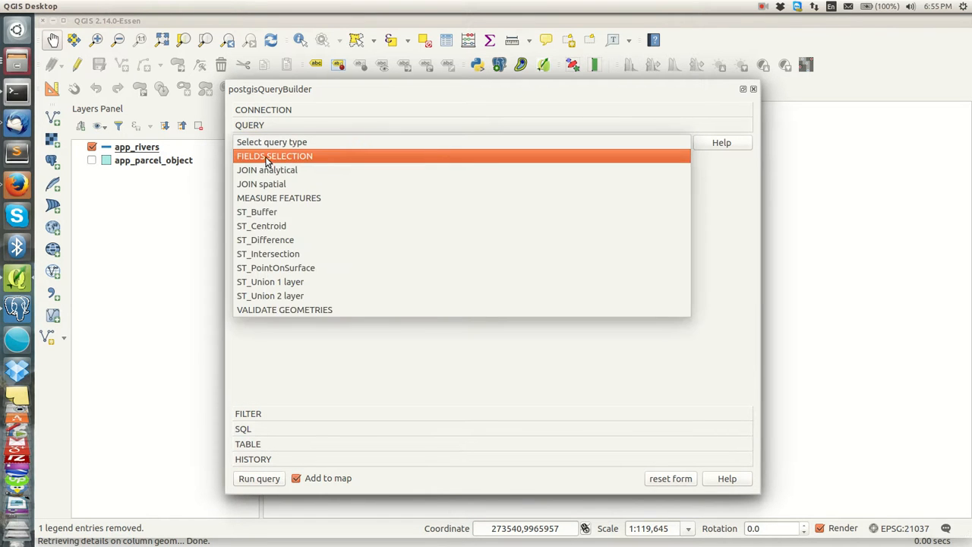
pyautogui.click(267, 157)
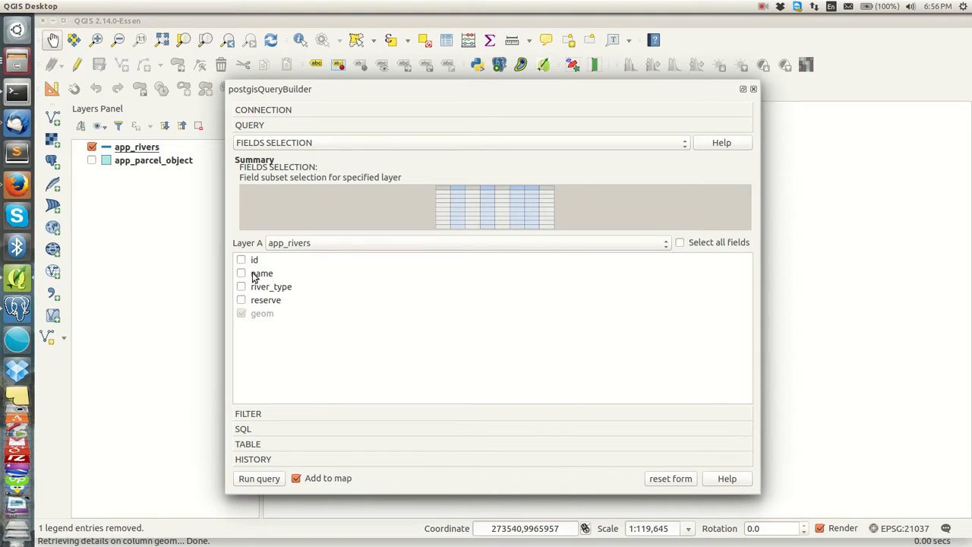
pyautogui.click(242, 259)
pyautogui.click(241, 288)
pyautogui.click(256, 414)
pyautogui.click(274, 158)
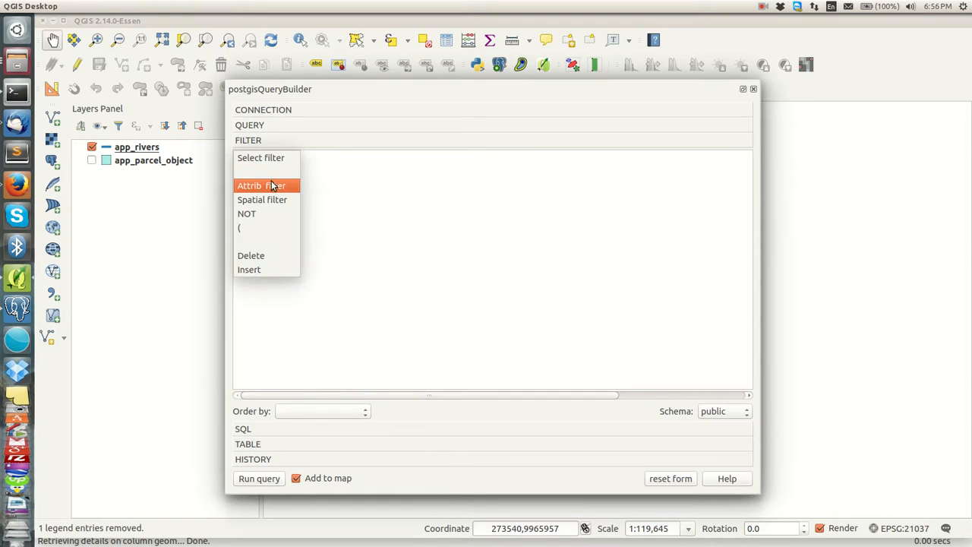
# Step: Add an attribute filter river_type = Seasonal, order by id, and display the CREATE VIEW SQL
pyautogui.click(271, 185)
pyautogui.click(435, 157)
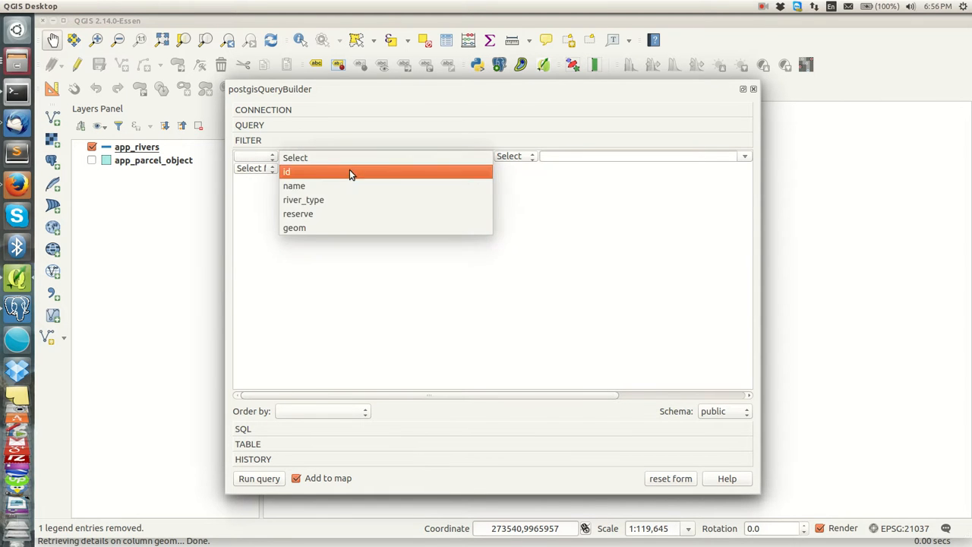
pyautogui.click(301, 200)
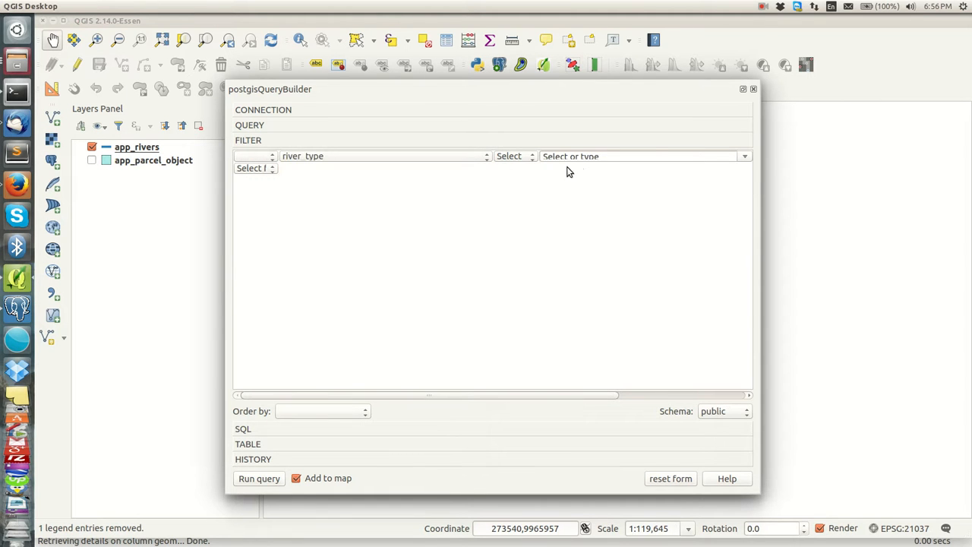
pyautogui.click(507, 158)
pyautogui.click(524, 174)
pyautogui.click(736, 160)
pyautogui.click(565, 198)
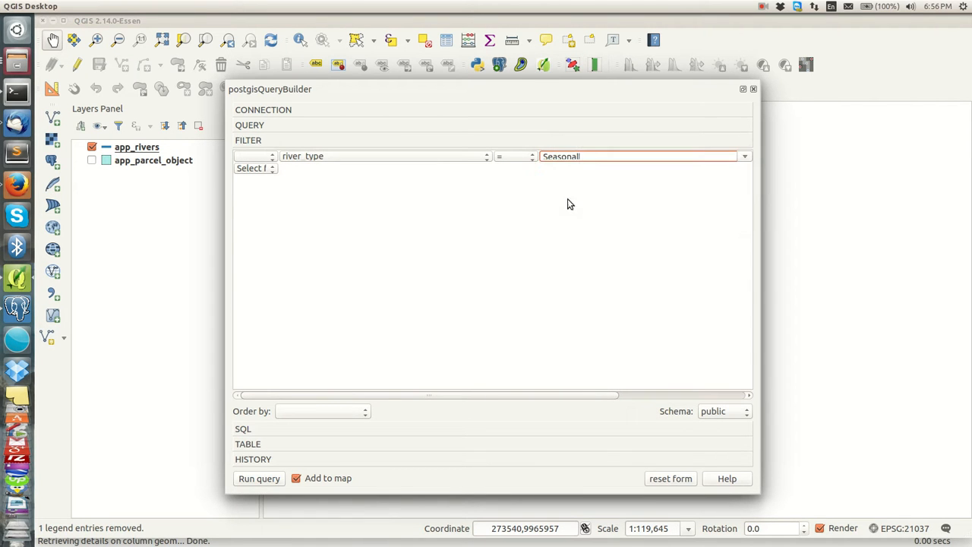
pyautogui.click(297, 410)
pyautogui.click(301, 440)
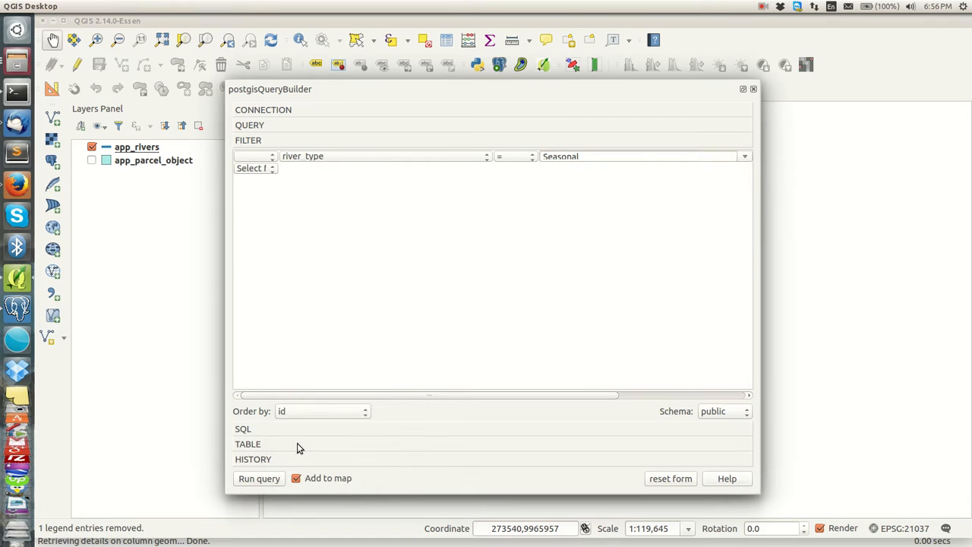
pyautogui.click(243, 430)
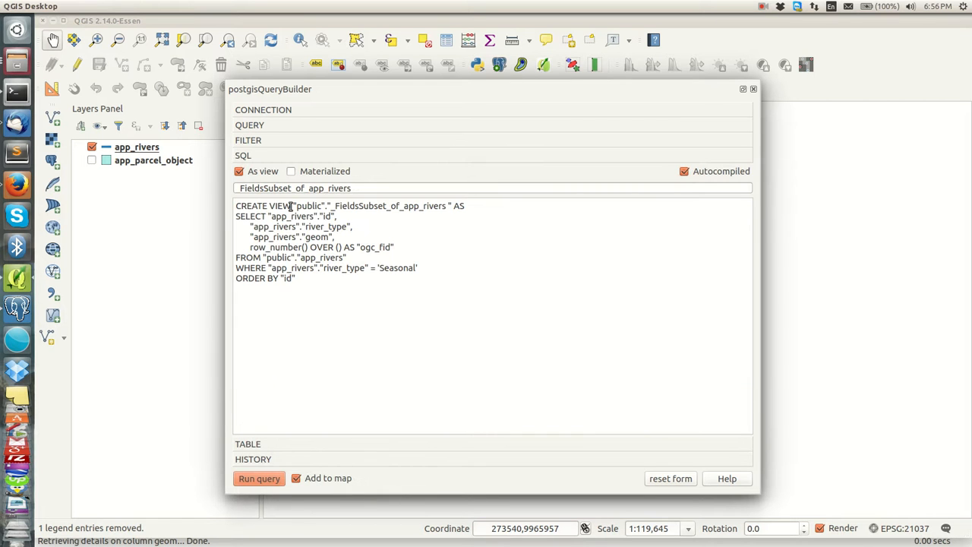
# Step: Run the generated seasonal-rivers SQL with Add to map, loading the _FieldsSubset_of_app_rivers view layer
pyautogui.moveTo(320, 283); pyautogui.dragTo(232, 202)
pyautogui.click(323, 325)
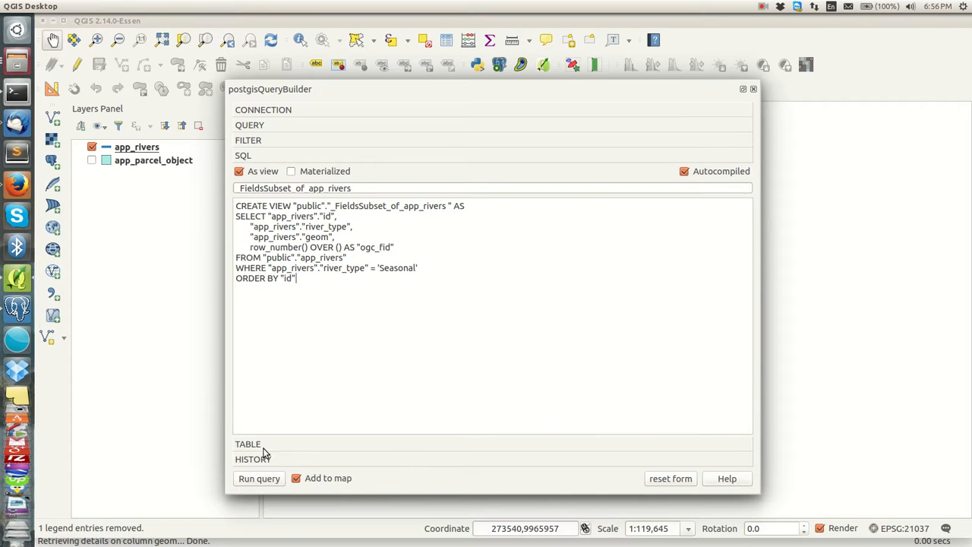
pyautogui.click(298, 444)
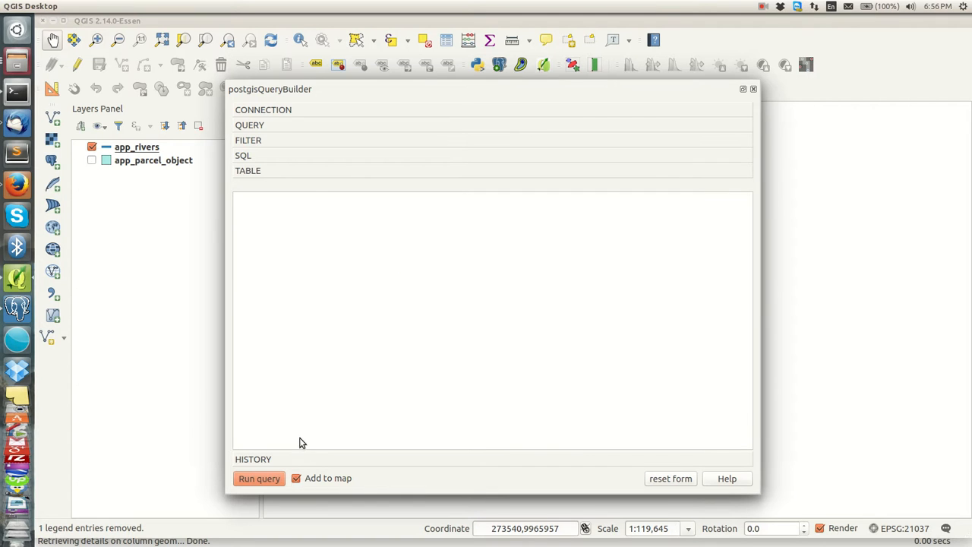
pyautogui.click(253, 476)
pyautogui.moveTo(351, 90)
pyautogui.mouseDown()
pyautogui.moveTo(377, 462)
pyautogui.moveTo(369, 473)
pyautogui.moveTo(372, 249)
pyautogui.moveTo(343, 104)
pyautogui.mouseUp()
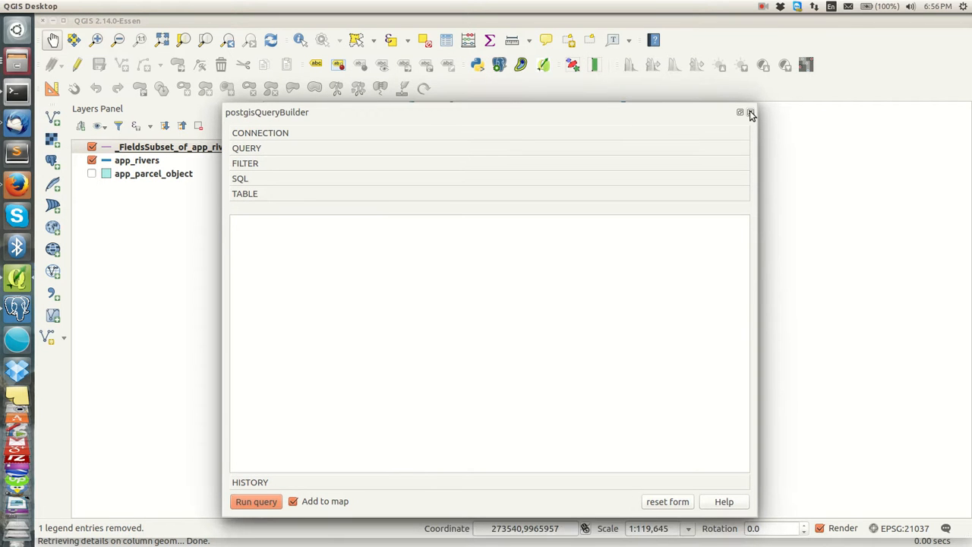
# Step: Close the query builder and toggle app_rivers off and on to compare
pyautogui.click(751, 113)
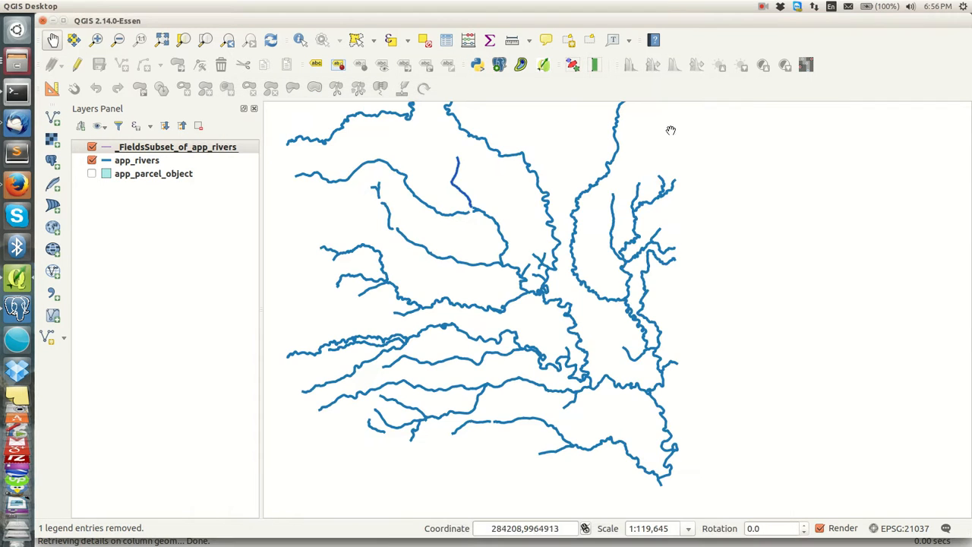
pyautogui.click(92, 161)
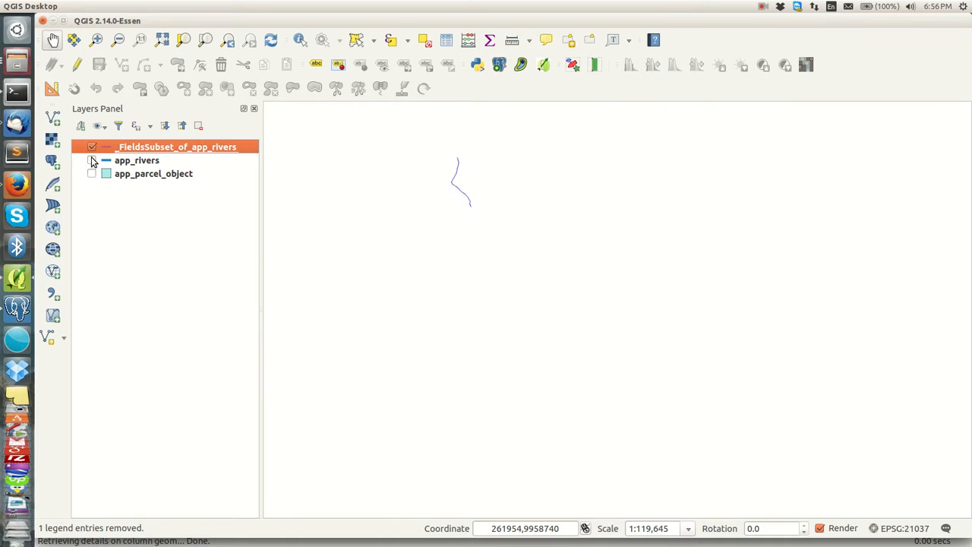
pyautogui.click(93, 161)
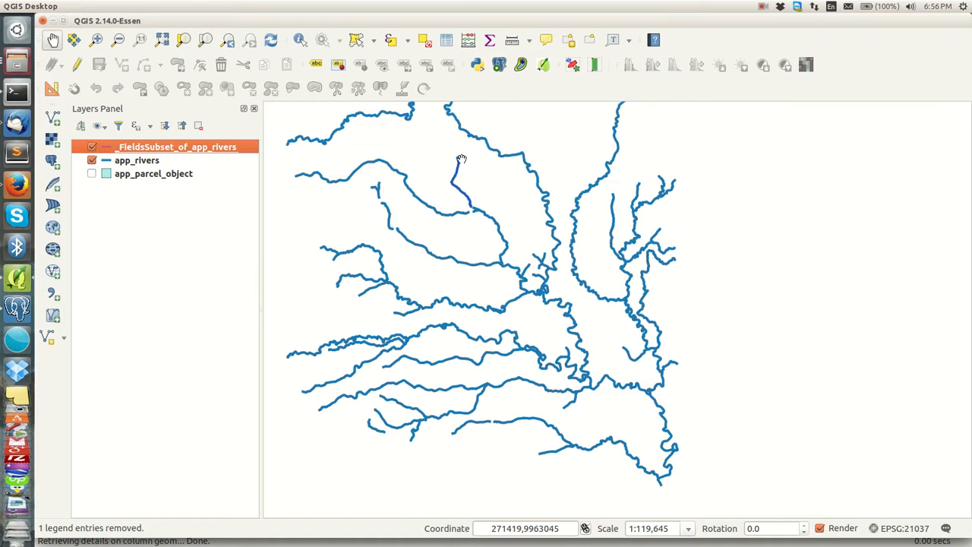
pyautogui.click(93, 161)
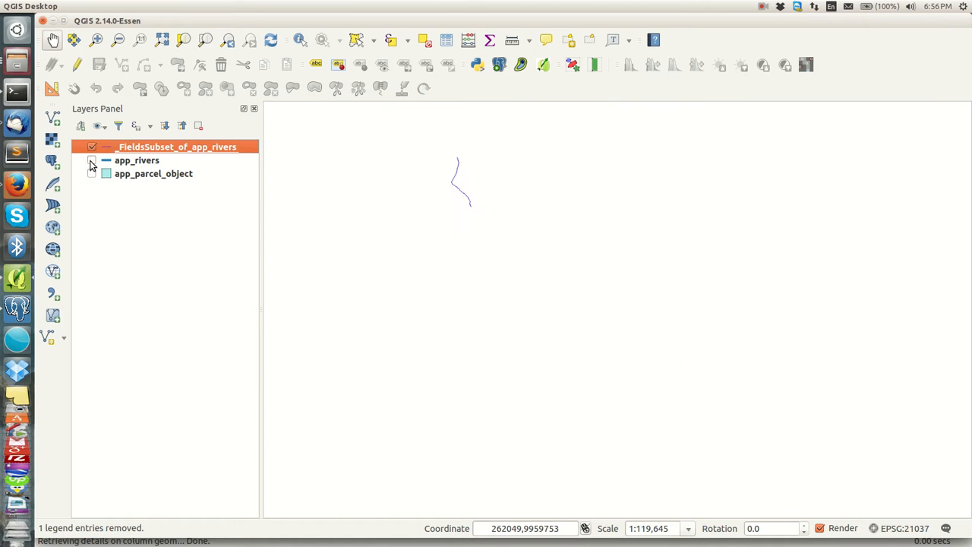
# Step: Leave app_rivers hidden so only the seasonal line shows, and open its style settings
pyautogui.moveTo(451, 178); pyautogui.dragTo(498, 222)
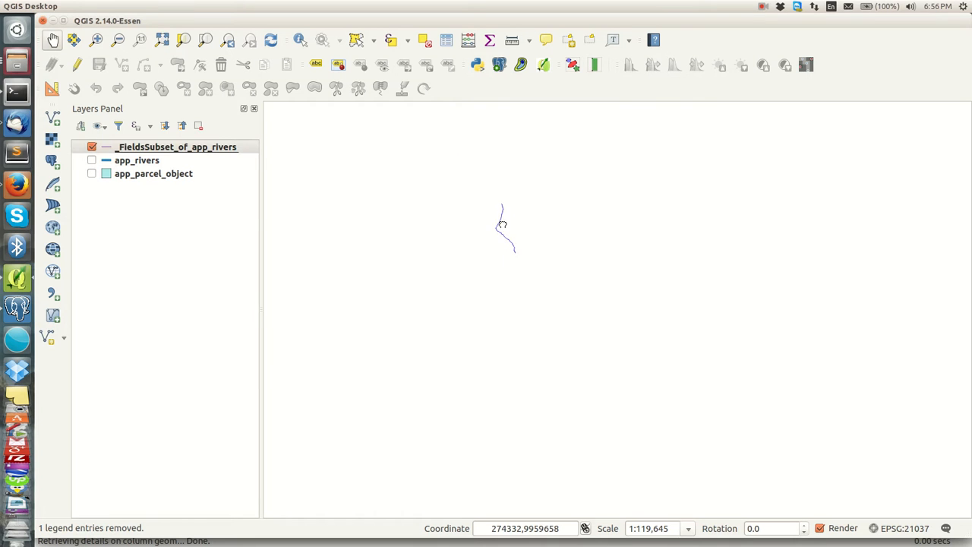
pyautogui.click(93, 161)
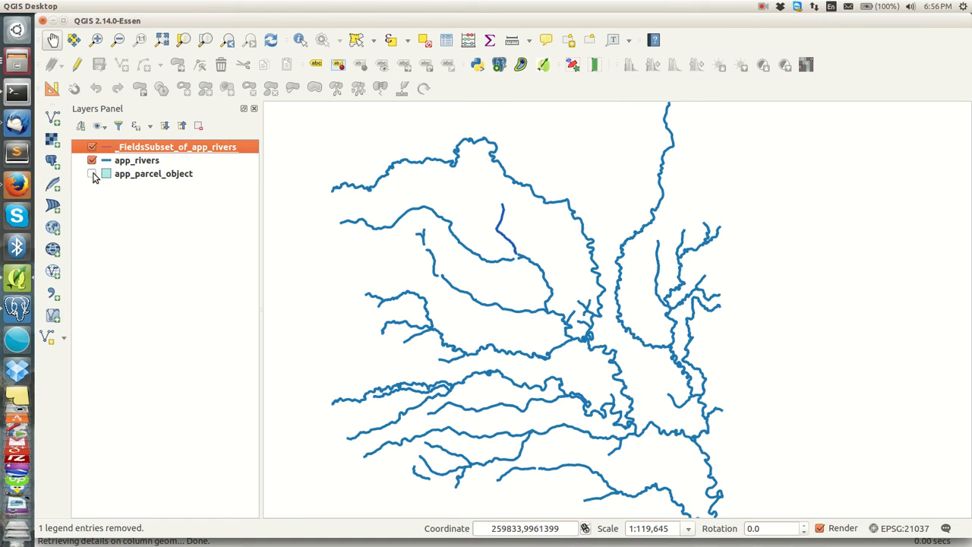
pyautogui.click(92, 160)
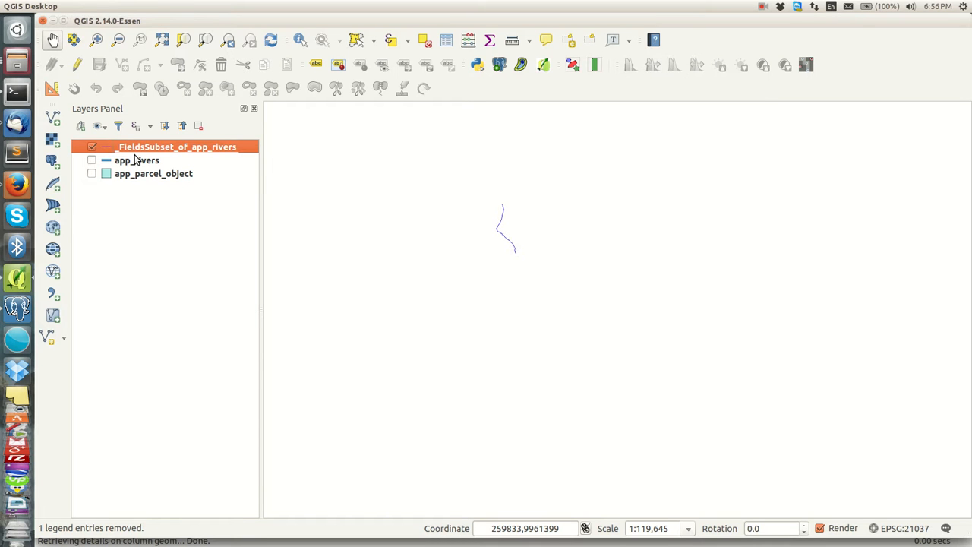
pyautogui.doubleClick(133, 155)
# Step: Style _FieldsSubset_of_app_rivers as a 1.66 mm orange line, then show app_rivers again
pyautogui.click(706, 117)
pyautogui.click(707, 118)
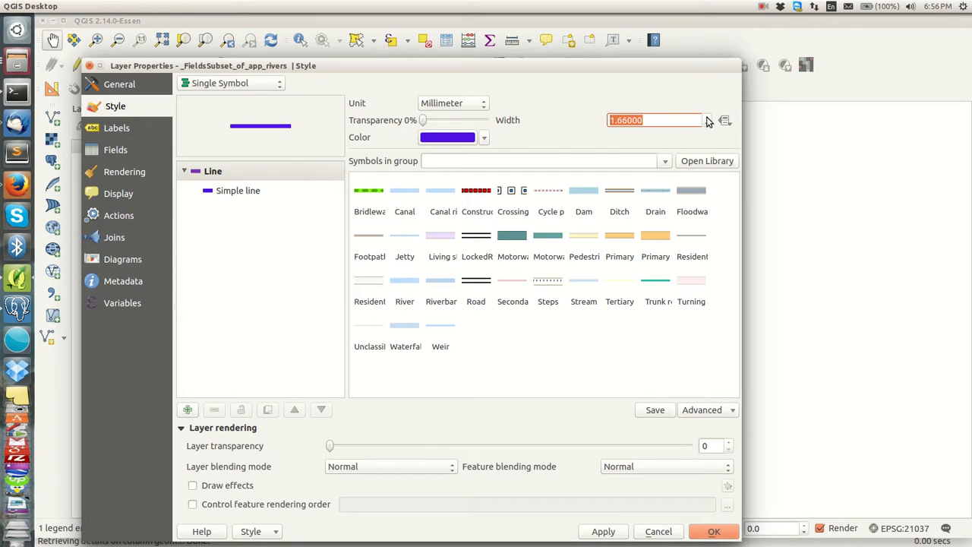
pyautogui.click(484, 137)
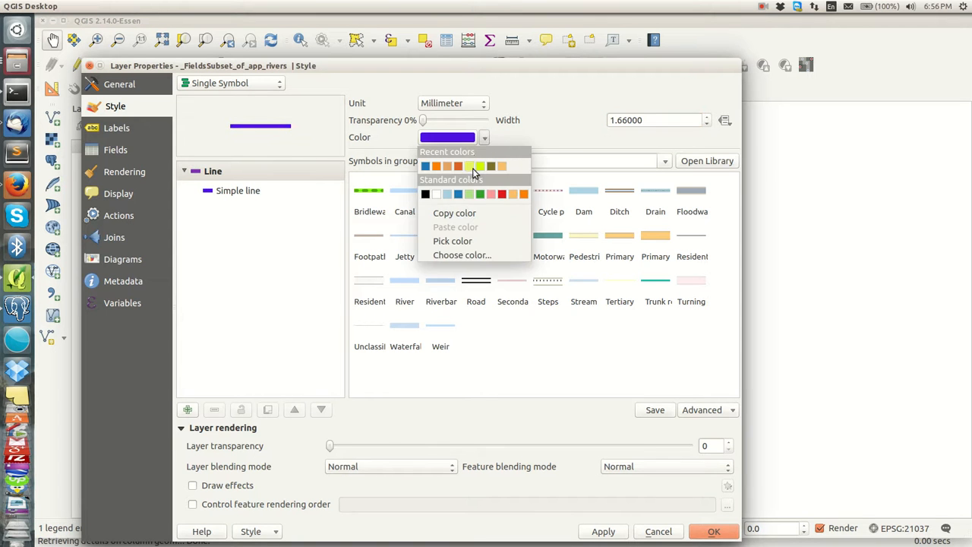
pyautogui.click(436, 165)
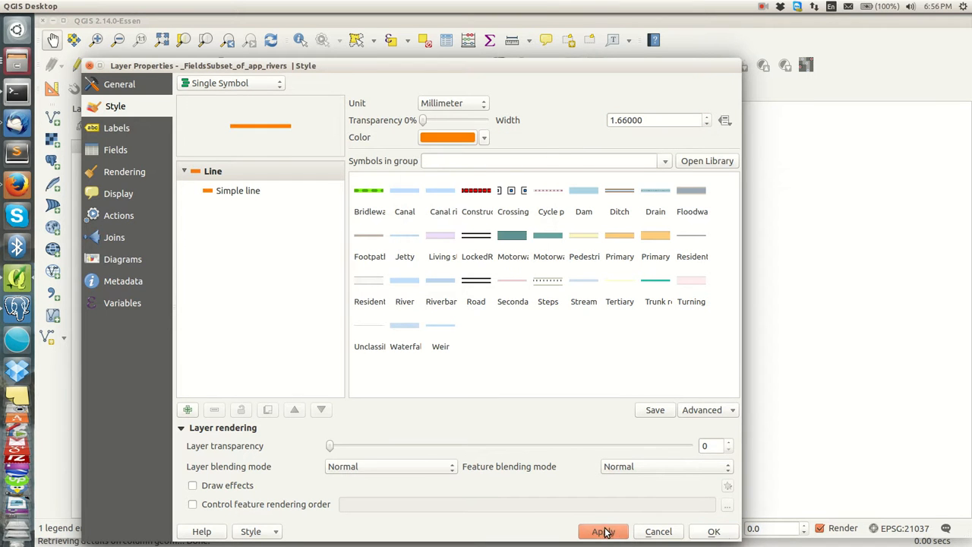
pyautogui.click(718, 532)
pyautogui.click(92, 160)
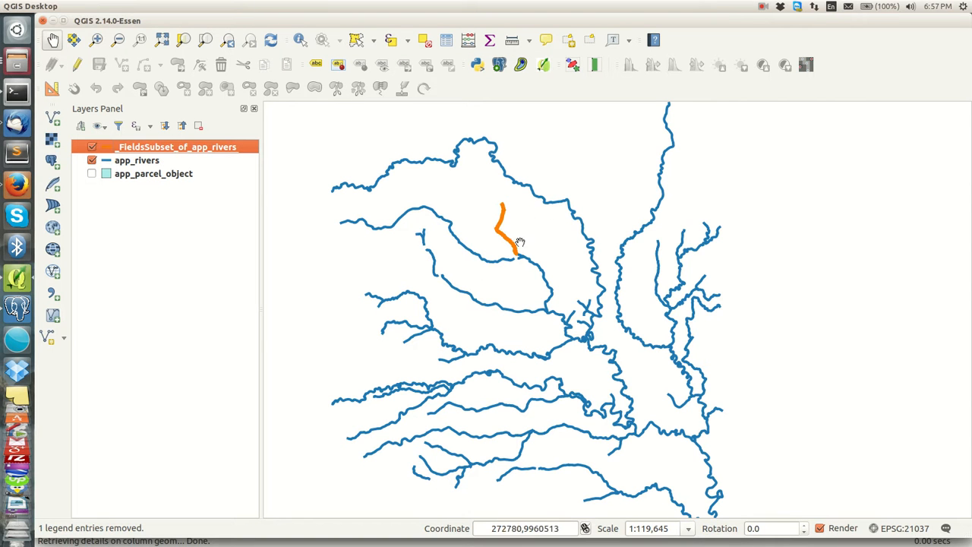
# Step: With app_rivers hidden, identify the orange river and confirm its river_type is Seasonal
pyautogui.moveTo(266, 14)
pyautogui.click(92, 160)
pyautogui.click(307, 43)
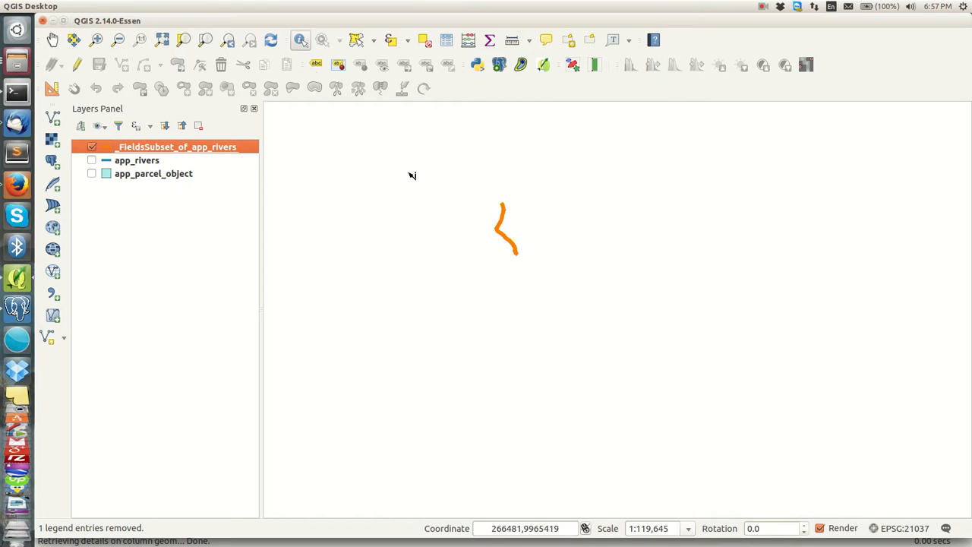
pyautogui.click(502, 231)
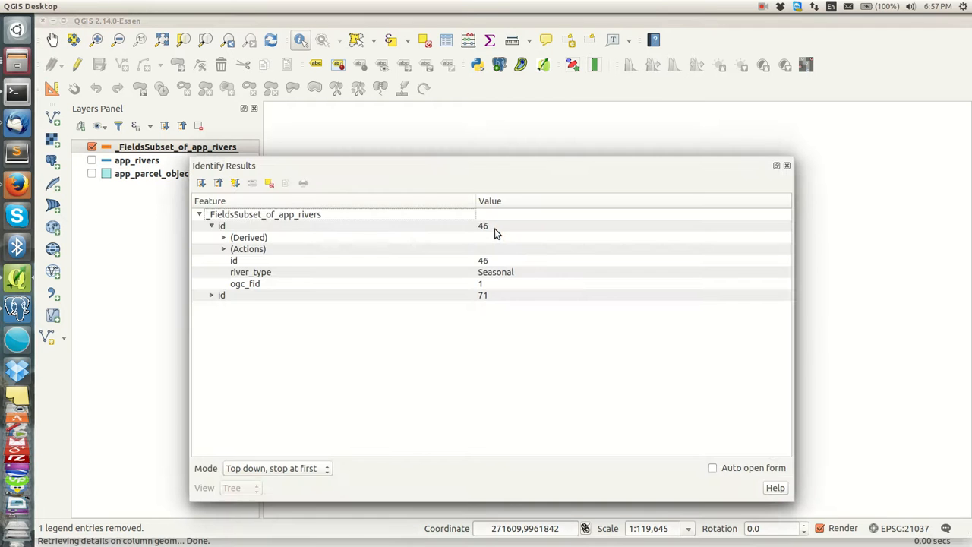
pyautogui.click(530, 275)
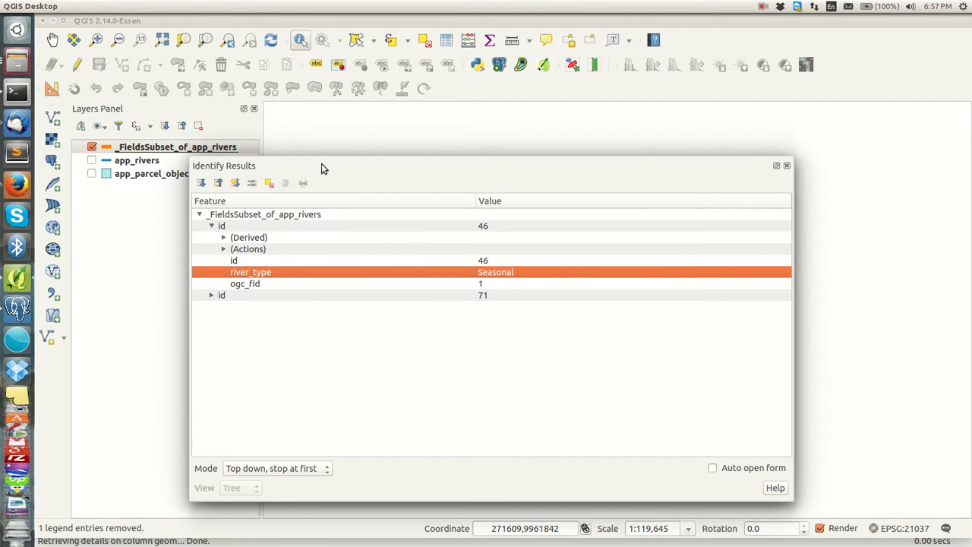
# Step: Close the Identify Results and turn the app_rivers layer back on
pyautogui.click(787, 165)
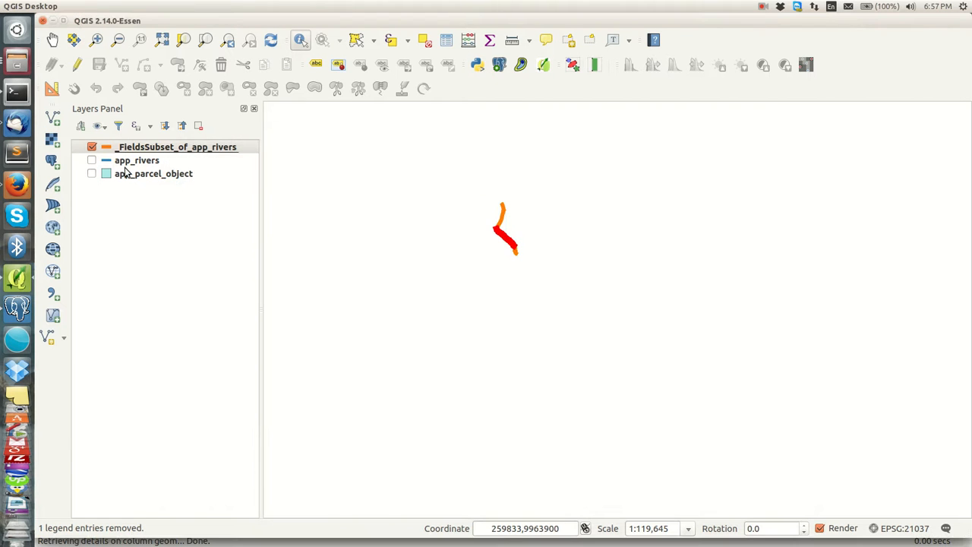
pyautogui.click(131, 149)
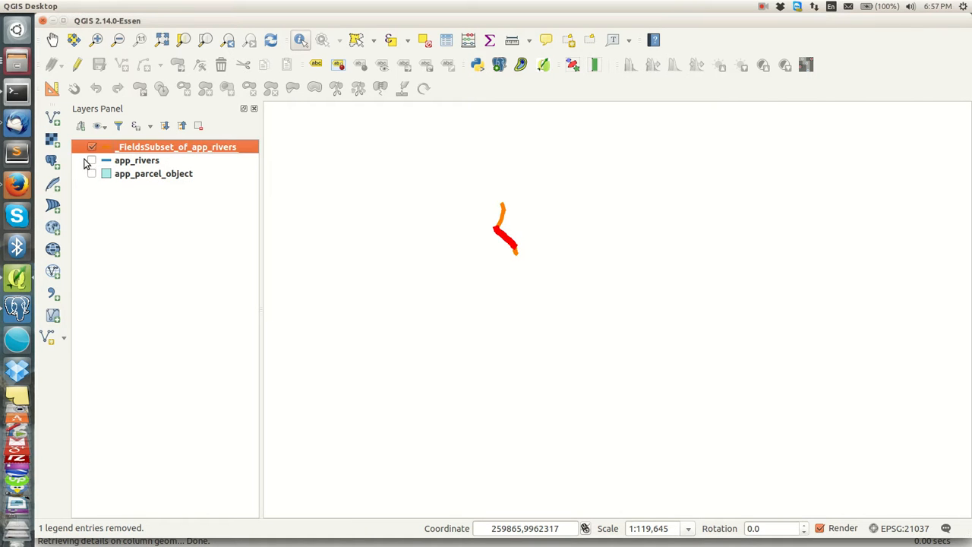
pyautogui.click(91, 161)
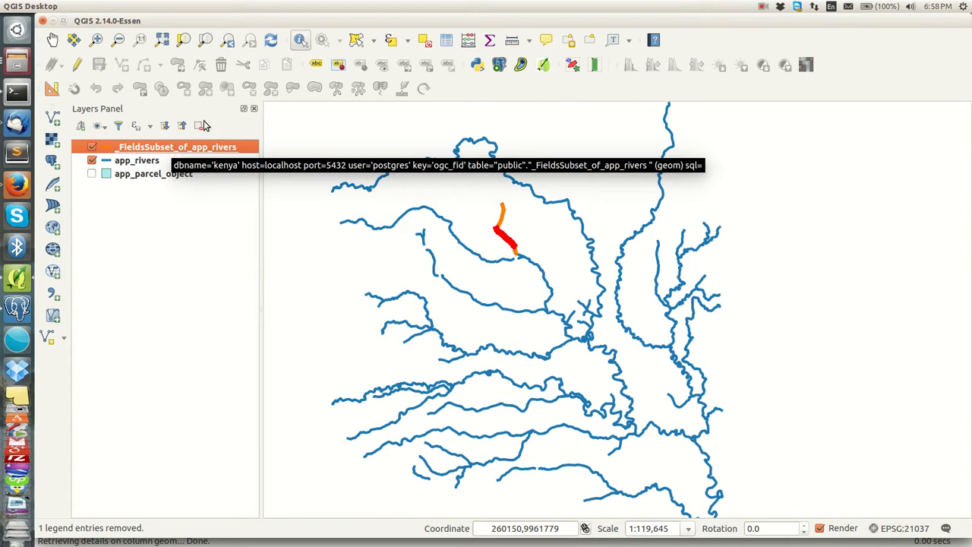
pyautogui.click(191, 6)
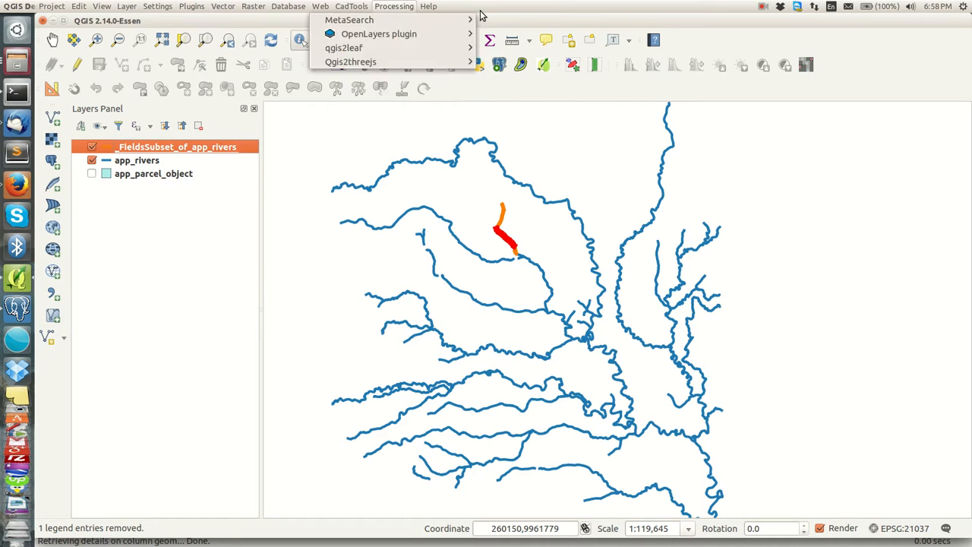
pyautogui.click(843, 46)
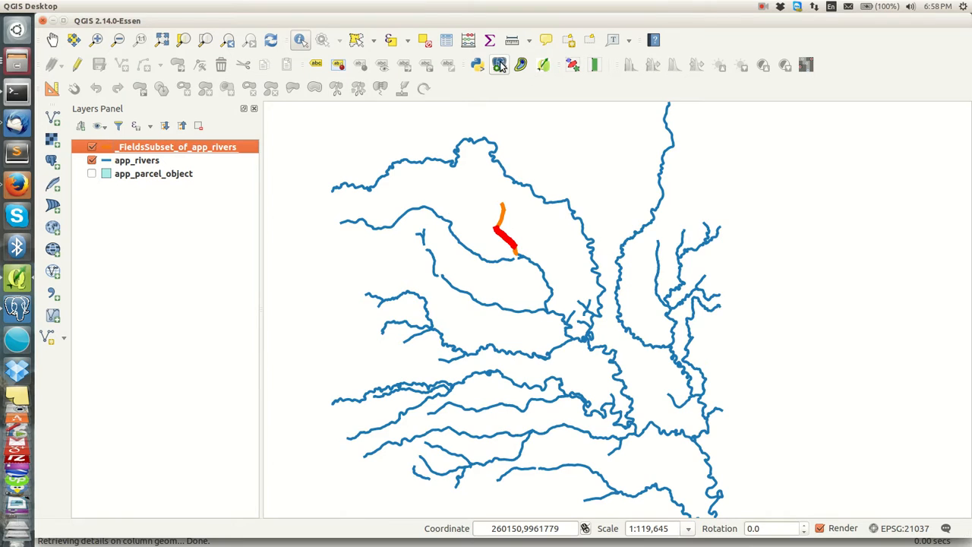
pyautogui.click(499, 65)
pyautogui.moveTo(536, 116); pyautogui.dragTo(602, 90)
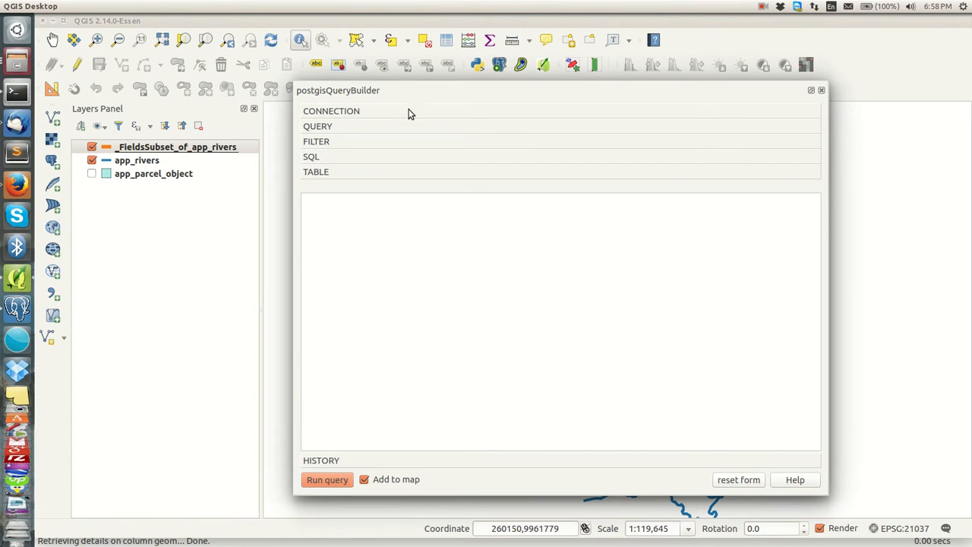
pyautogui.moveTo(766, 92); pyautogui.dragTo(757, 98)
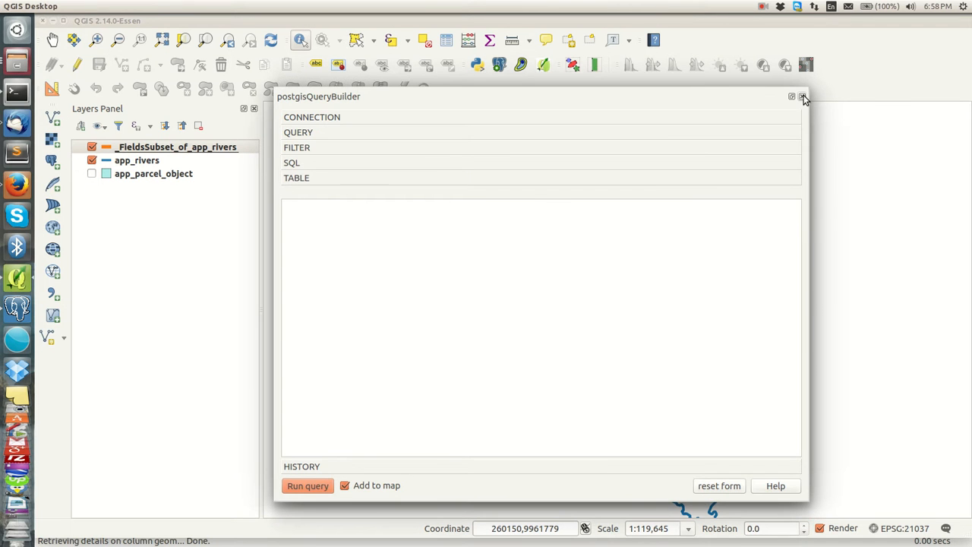
pyautogui.click(801, 97)
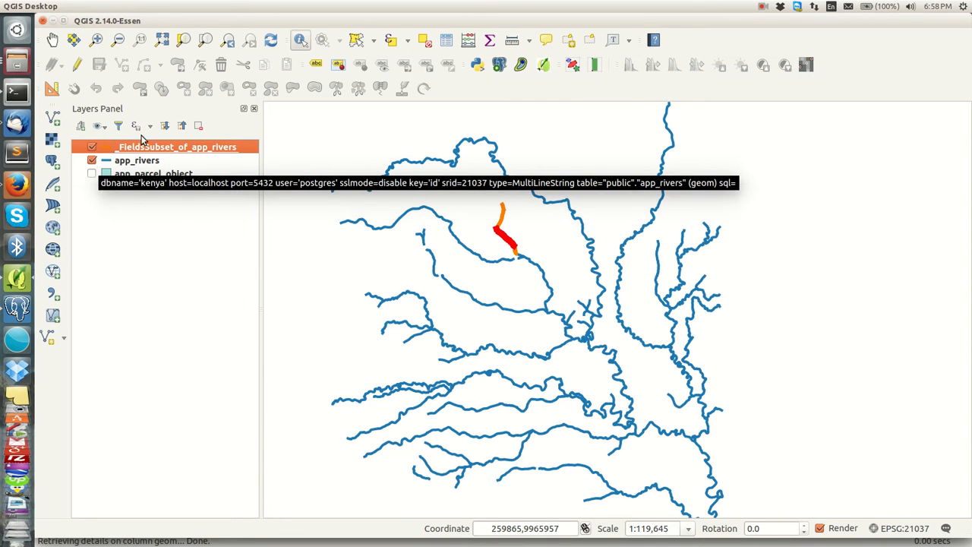
pyautogui.click(762, 6)
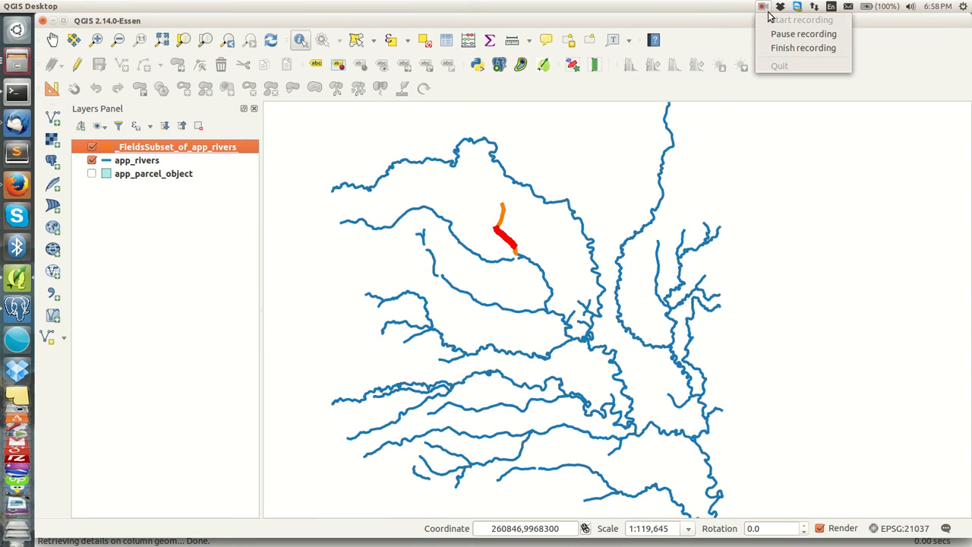